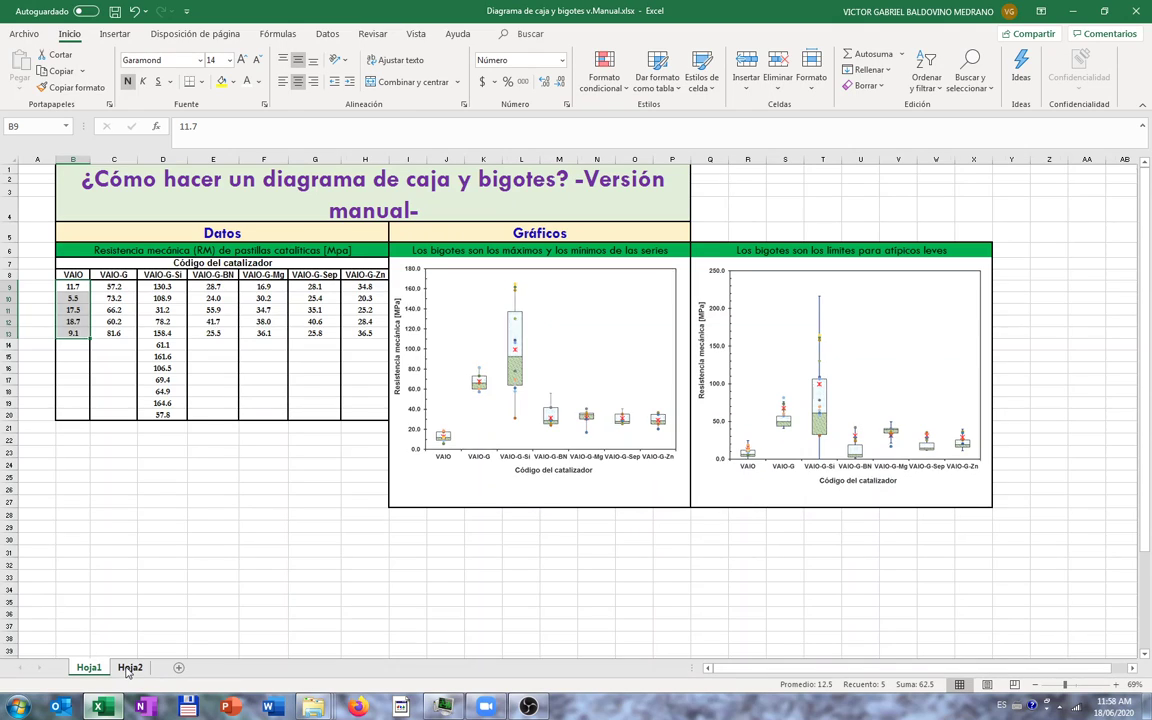
- On Hoja2, make the hidden table title in E2 and the catalyst code headings in E3:K3 readable with a black font colour
{"action": "left_click", "coordinate": [129, 668]}
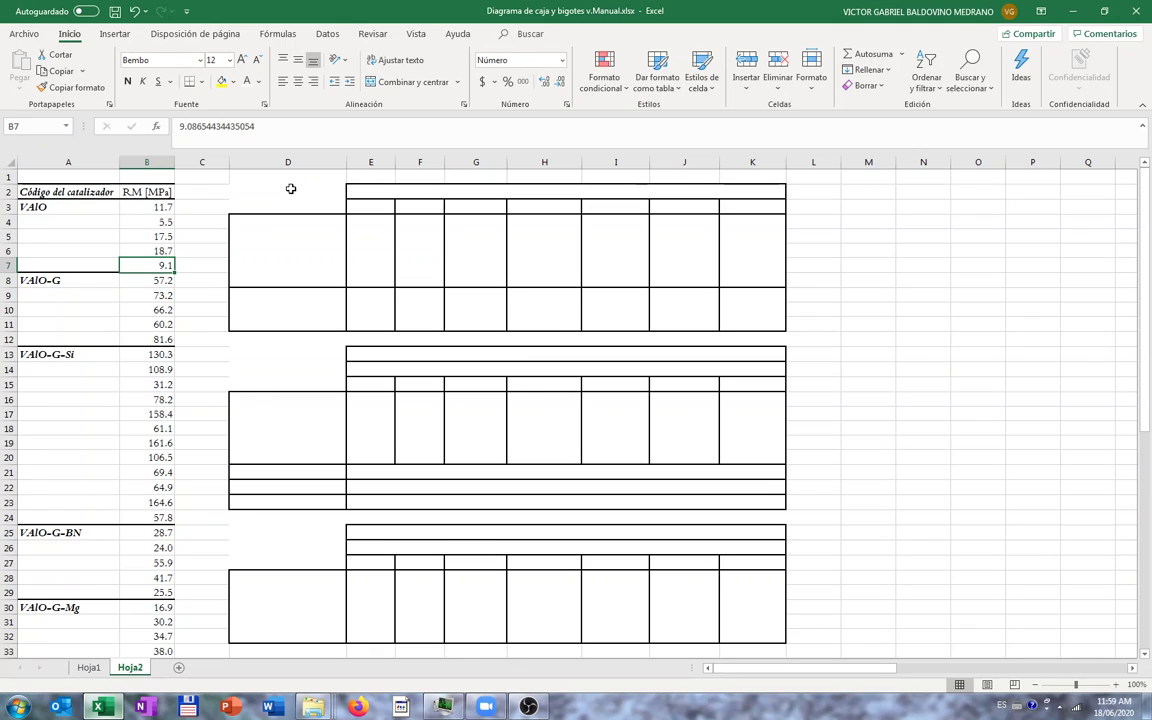
{"action": "left_click_drag", "start_coordinate": [300, 188], "coordinate": [493, 454]}
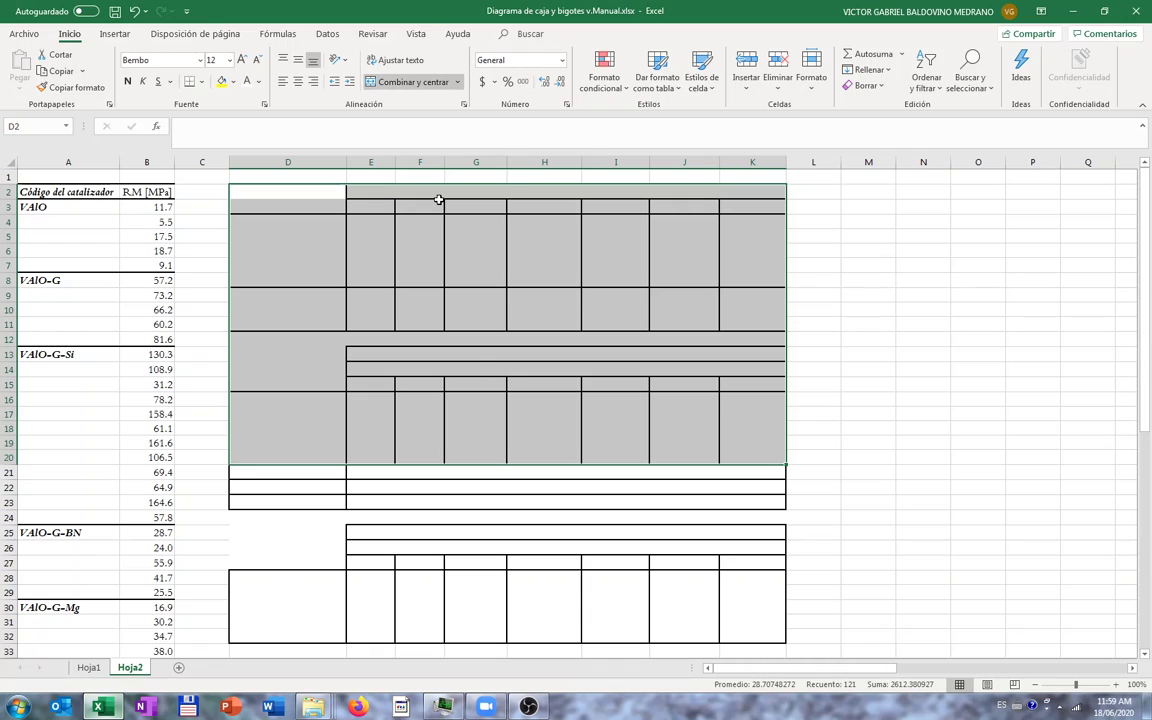
{"action": "left_click", "coordinate": [351, 192]}
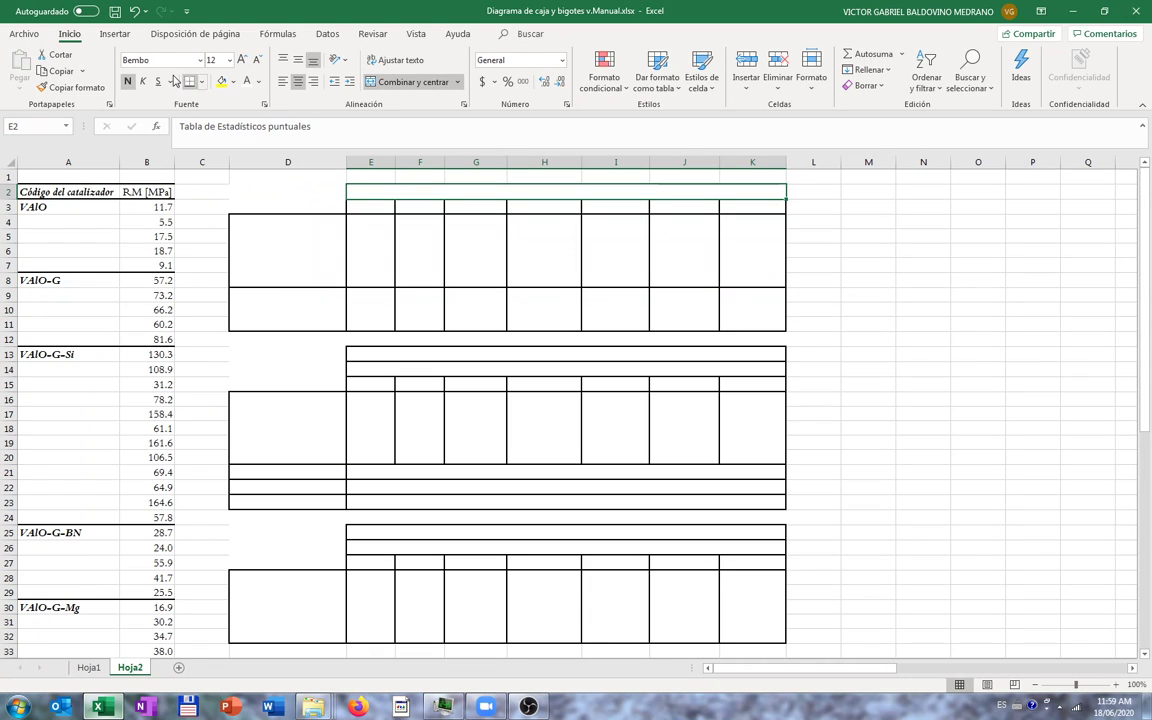
{"action": "left_click", "coordinate": [258, 82]}
{"action": "left_click", "coordinate": [258, 139]}
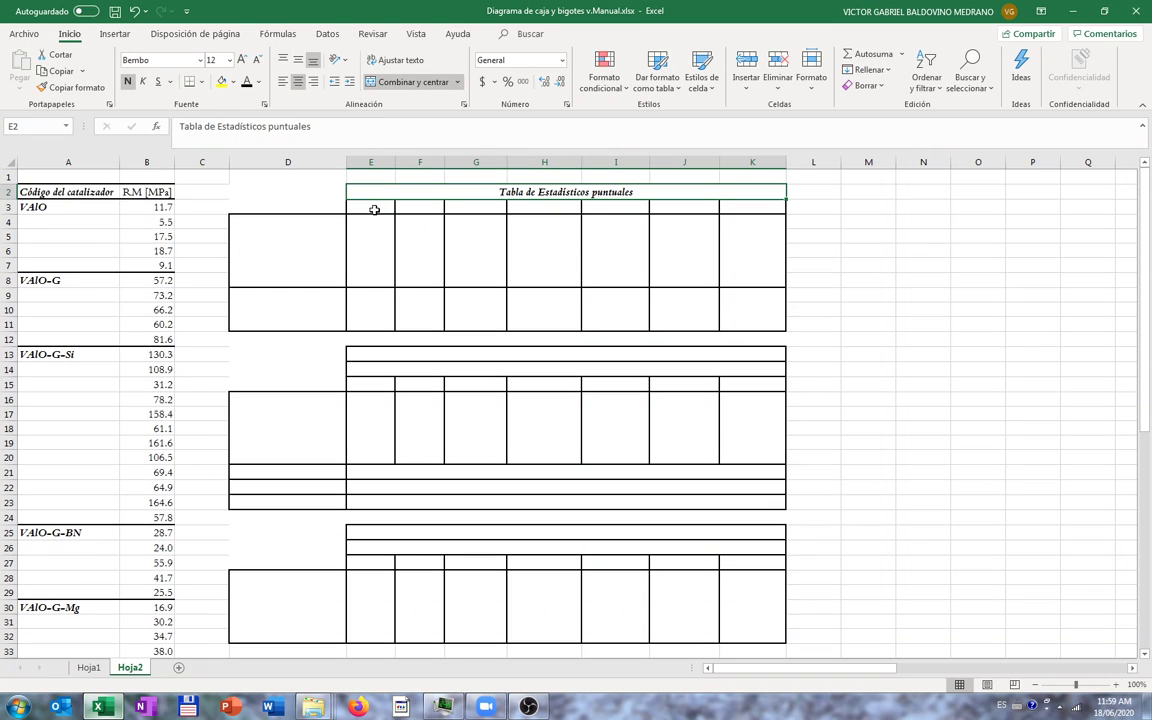
{"action": "left_click_drag", "start_coordinate": [374, 209], "coordinate": [735, 210]}
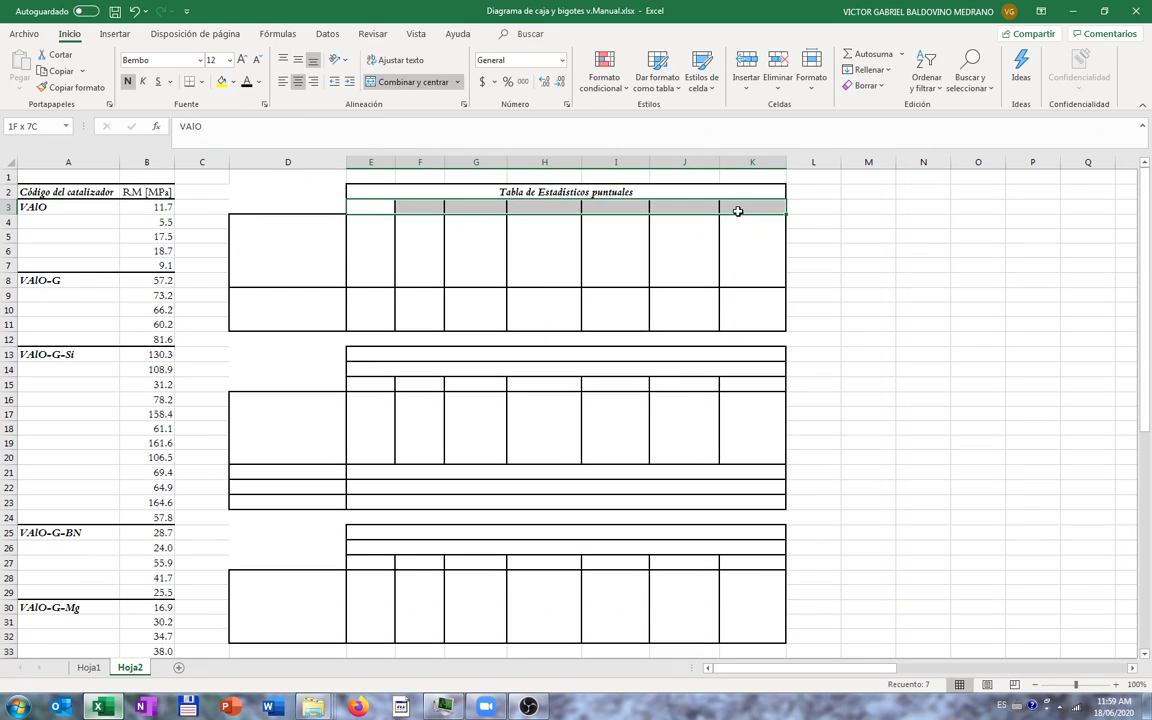
{"action": "left_click", "coordinate": [246, 82]}
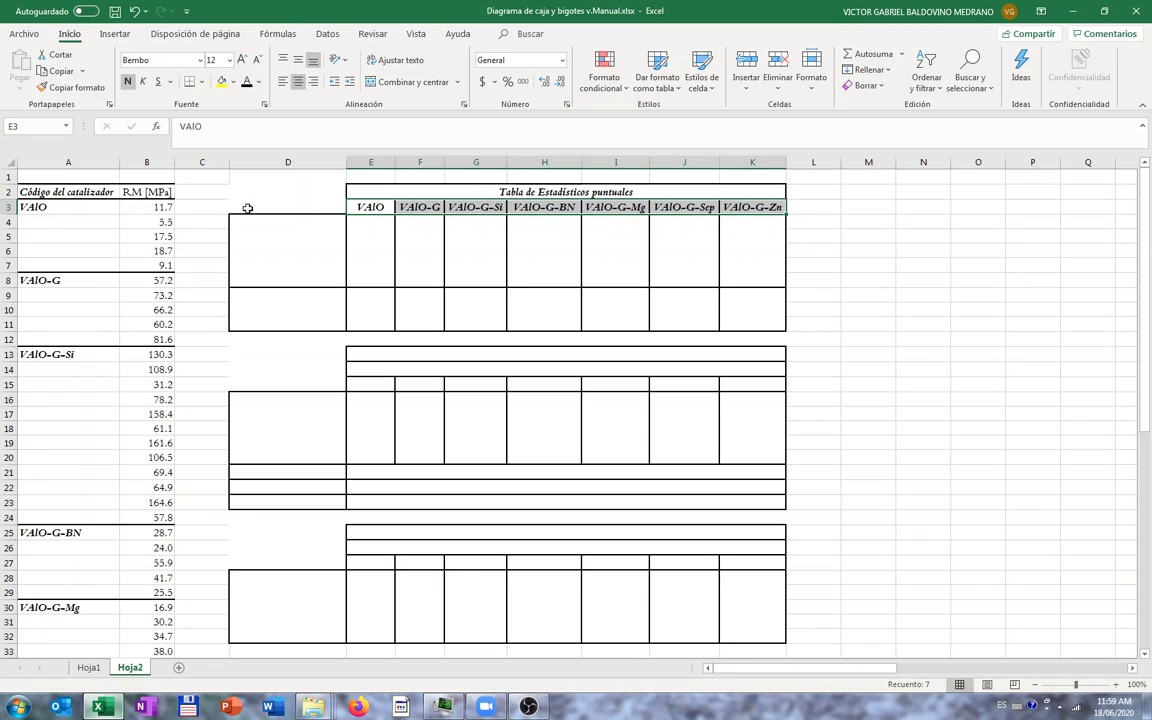
- Apply the black font colour to the row labels Min, Q1, Q2, Q3 and Max in D4:D8
{"action": "left_click_drag", "start_coordinate": [252, 206], "coordinate": [279, 280]}
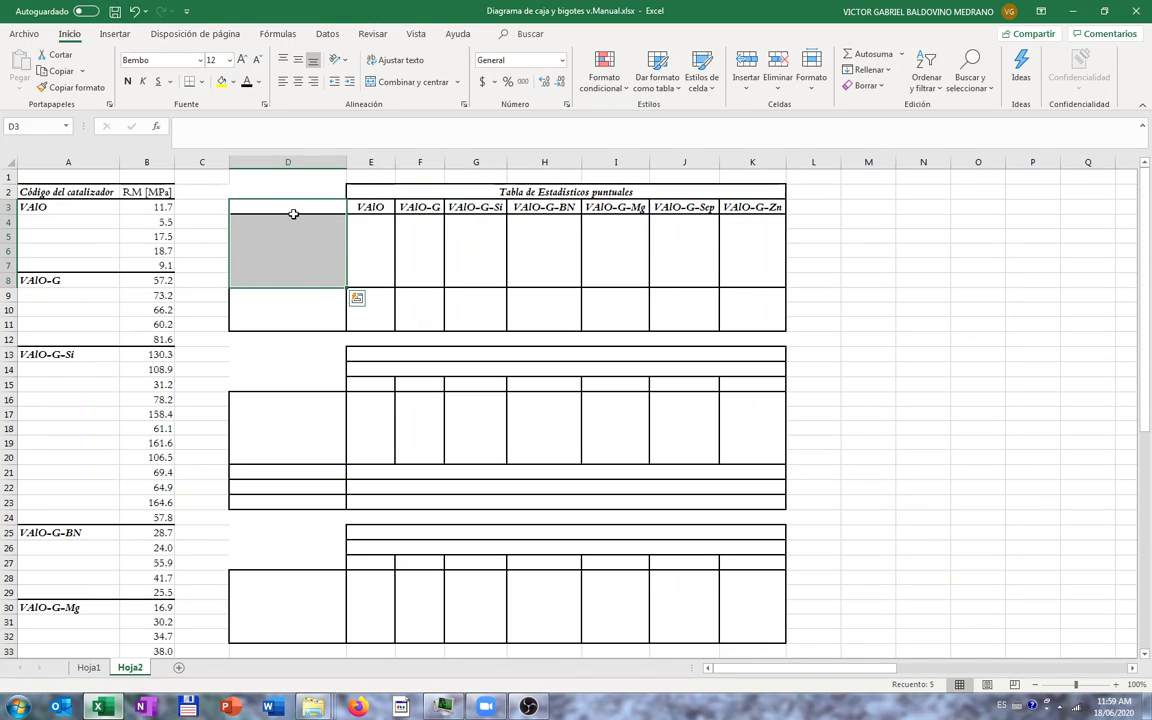
{"action": "left_click", "coordinate": [289, 218]}
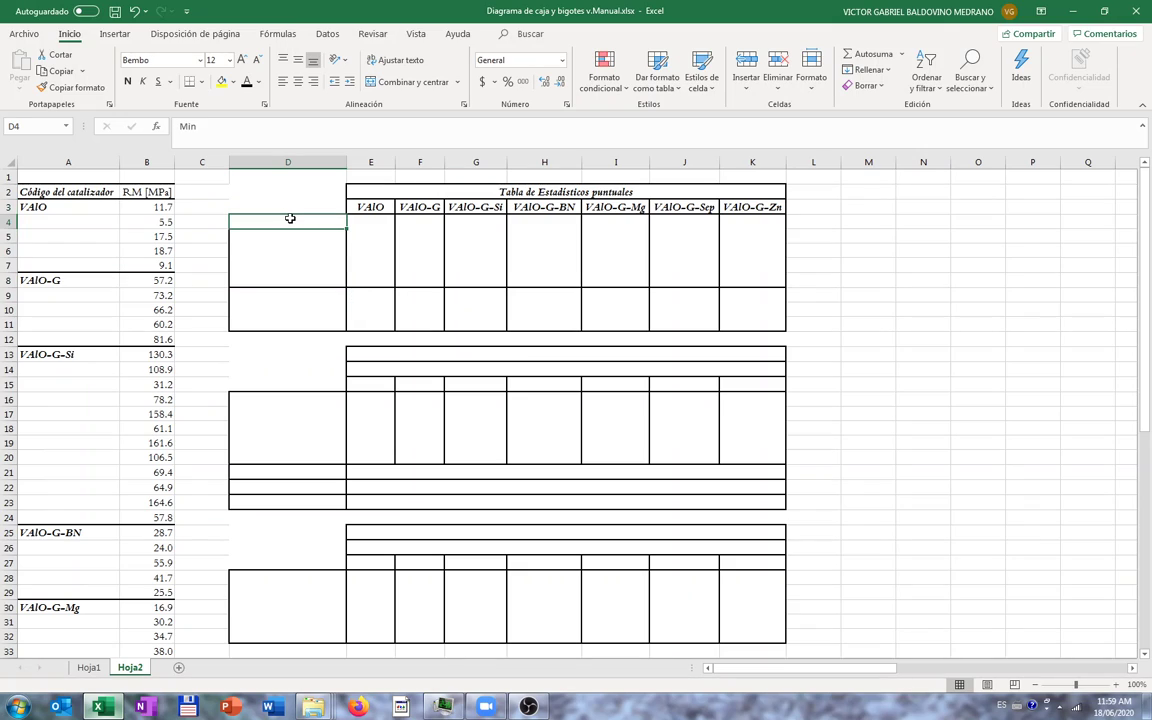
{"action": "left_click", "coordinate": [250, 89]}
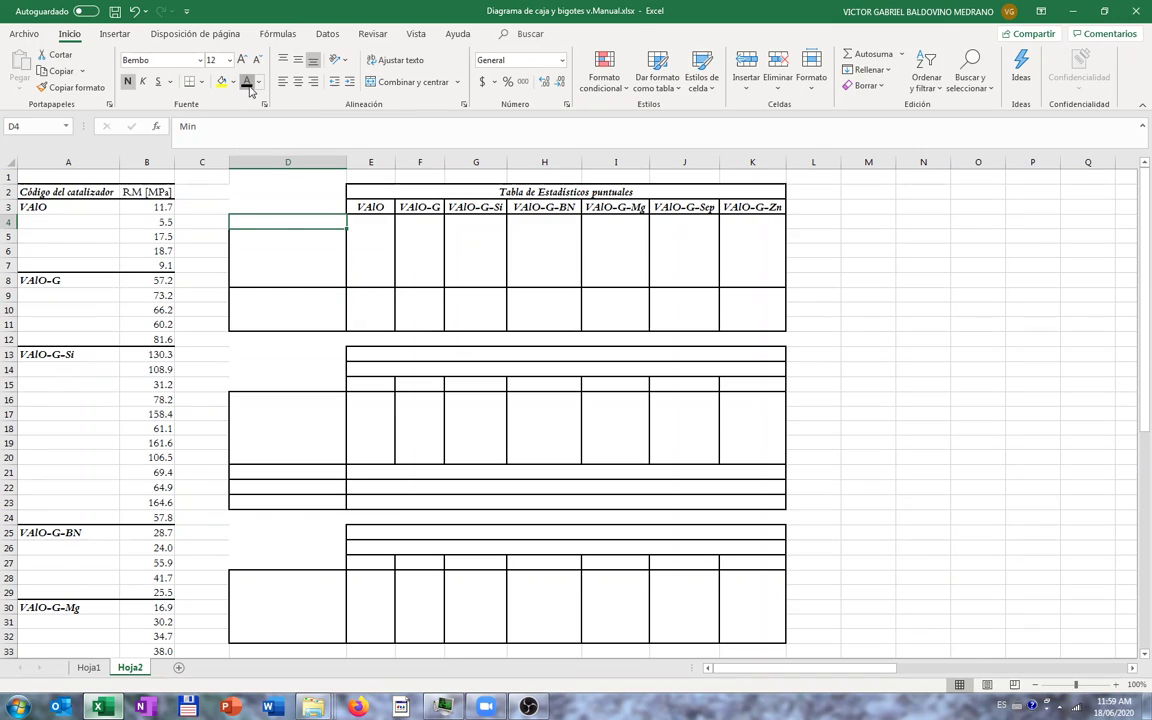
{"action": "left_click", "coordinate": [245, 237]}
{"action": "left_click", "coordinate": [247, 82]}
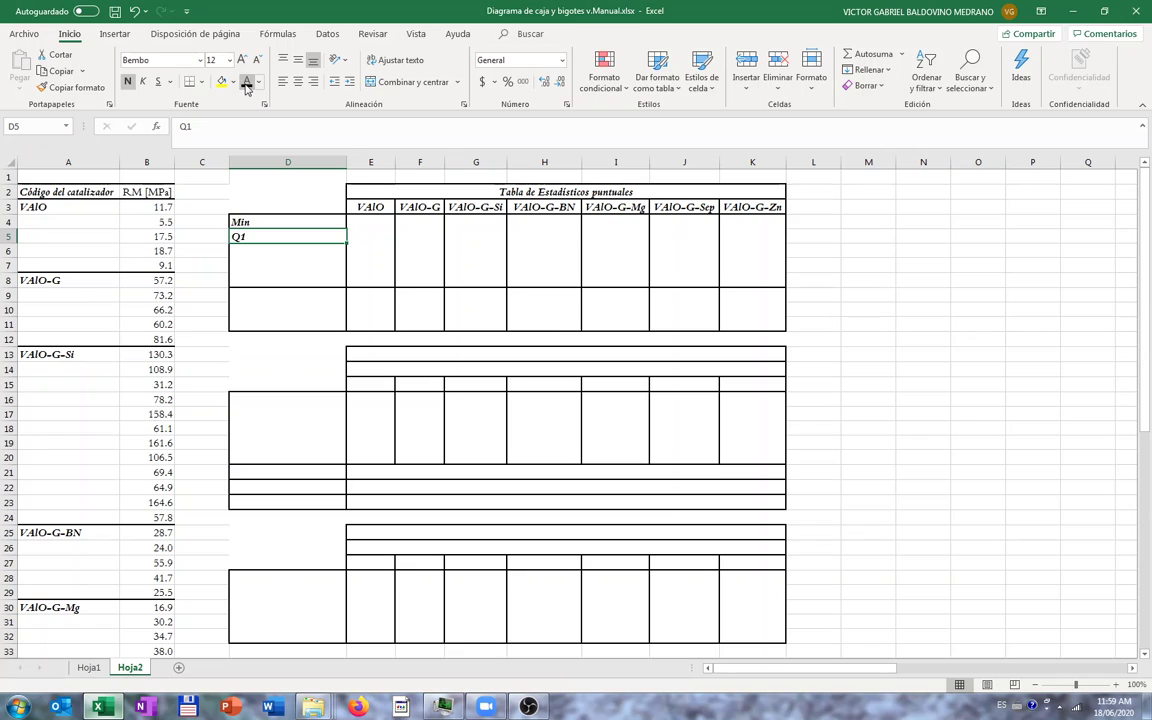
{"action": "left_click", "coordinate": [252, 249]}
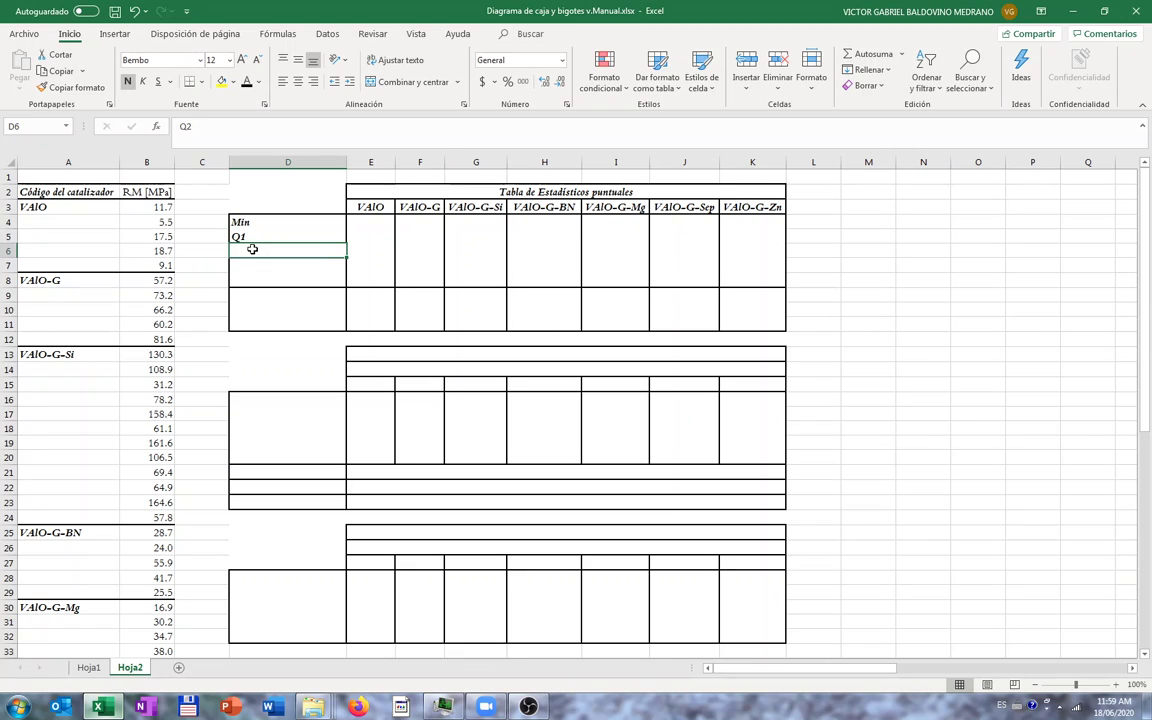
{"action": "left_click", "coordinate": [258, 82]}
{"action": "left_click", "coordinate": [249, 92]}
{"action": "left_click", "coordinate": [267, 262]}
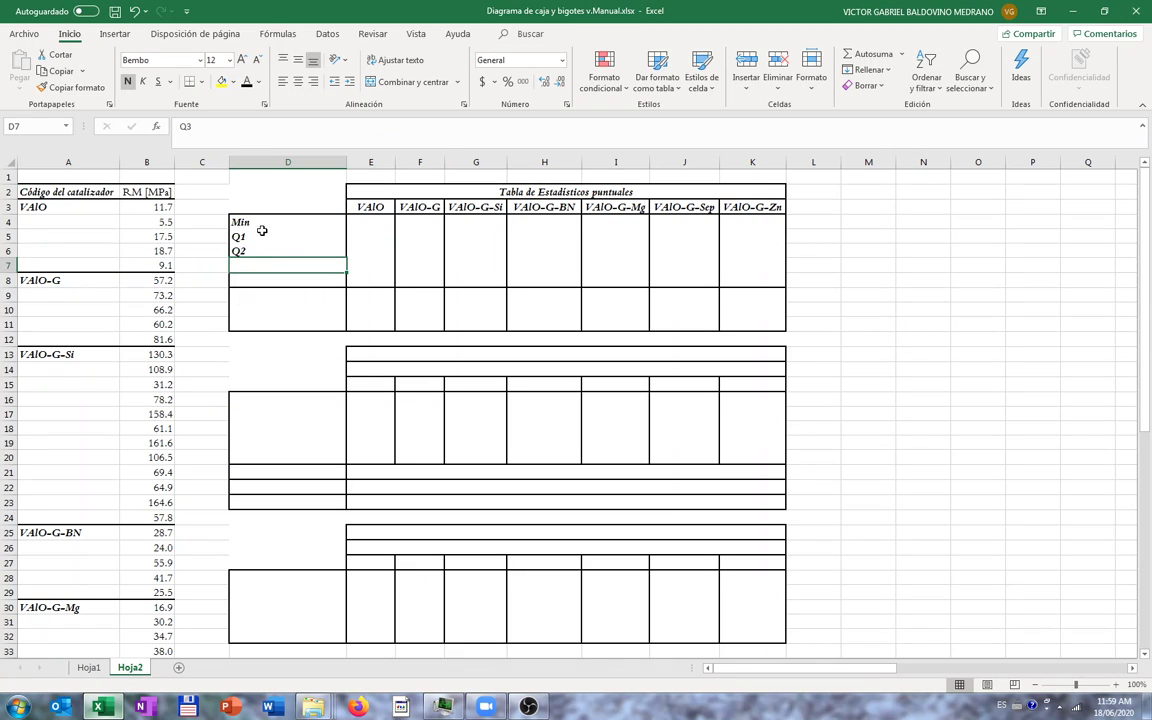
{"action": "left_click", "coordinate": [246, 82]}
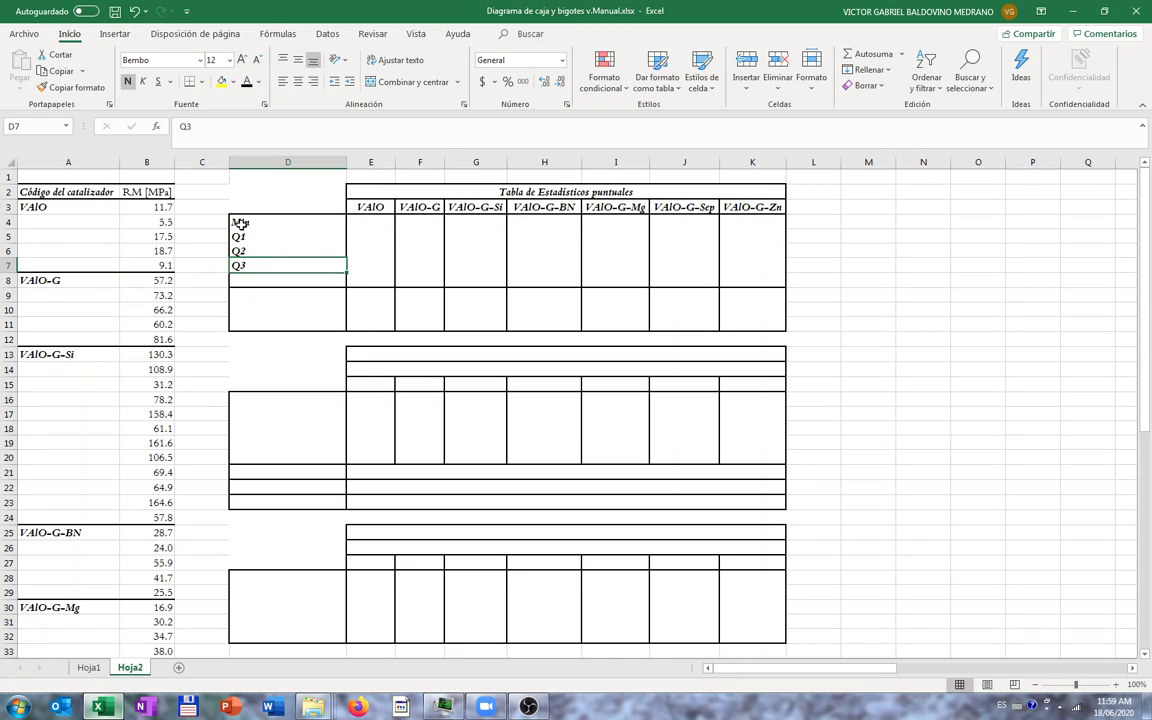
{"action": "left_click", "coordinate": [253, 277]}
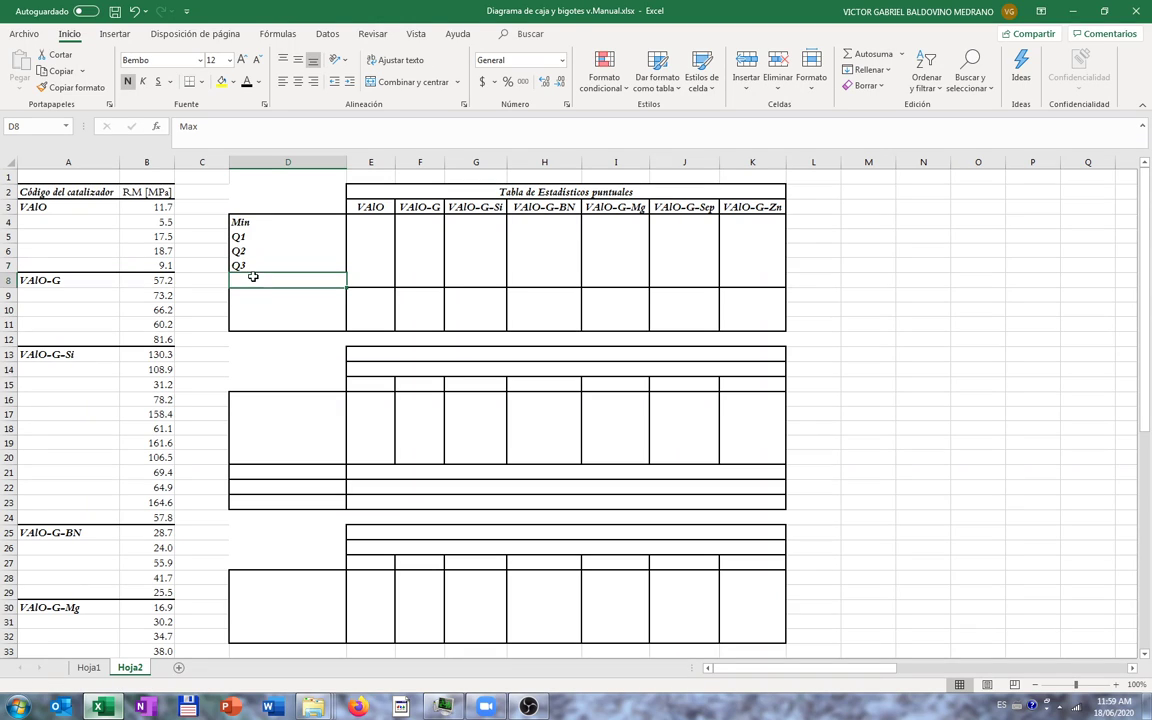
{"action": "left_click", "coordinate": [246, 82]}
- Inspect the MIN(B3:B7) formula in E4 and apply the black font colour to the minimum values in E4:K4
{"action": "left_click", "coordinate": [375, 221]}
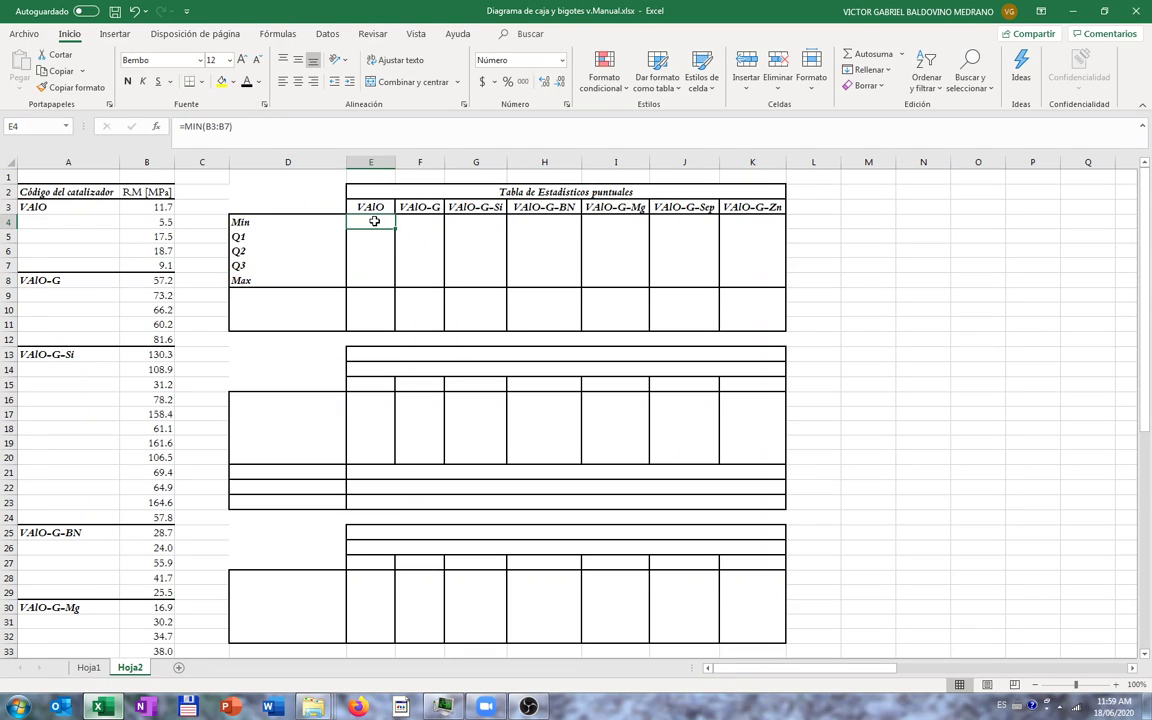
{"action": "left_click", "coordinate": [256, 130]}
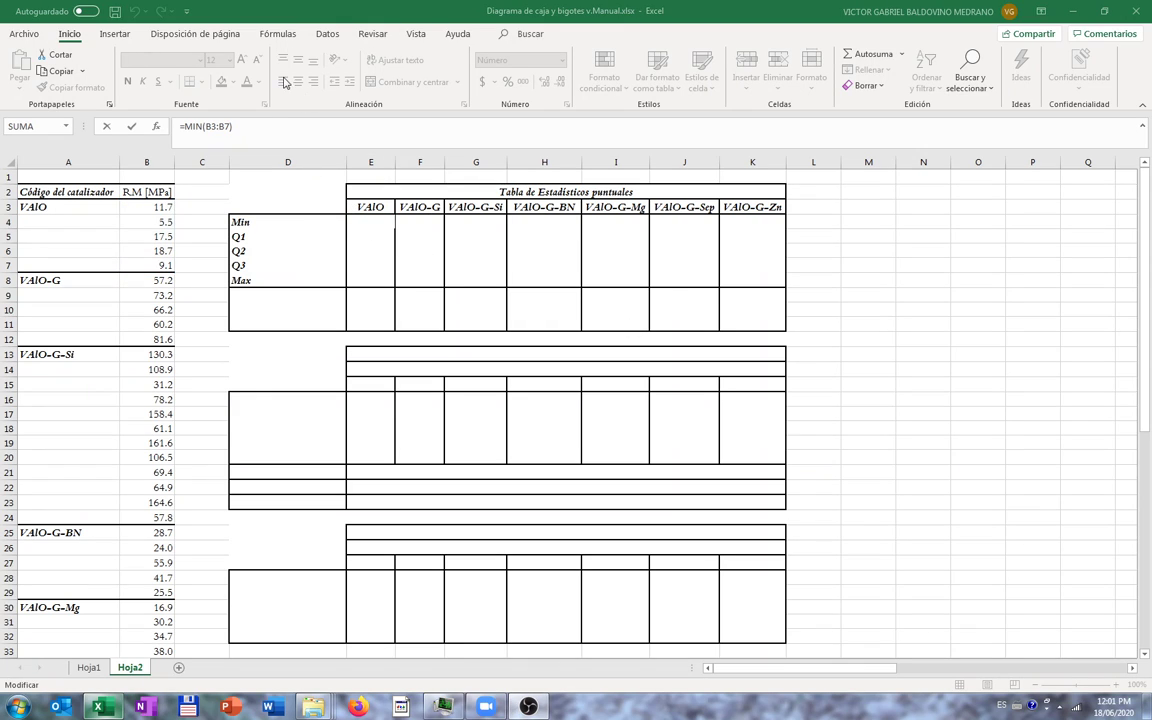
{"action": "left_click", "coordinate": [455, 252]}
{"action": "left_click", "coordinate": [380, 221]}
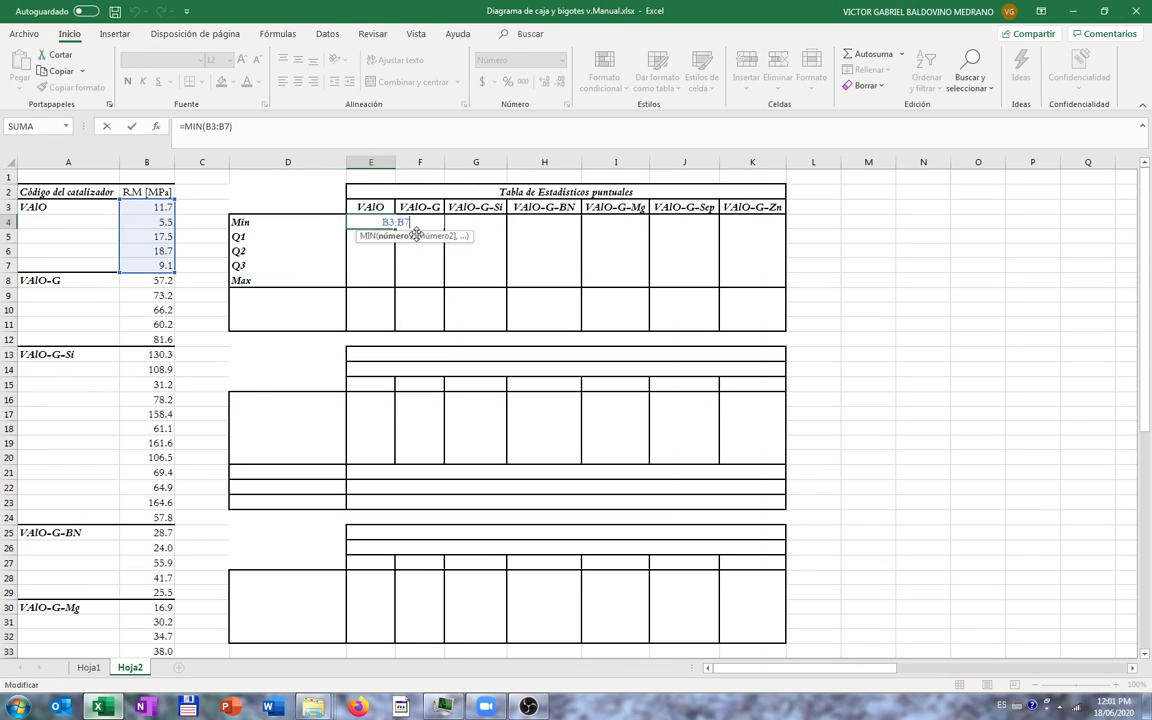
{"action": "key", "text": "Escape"}
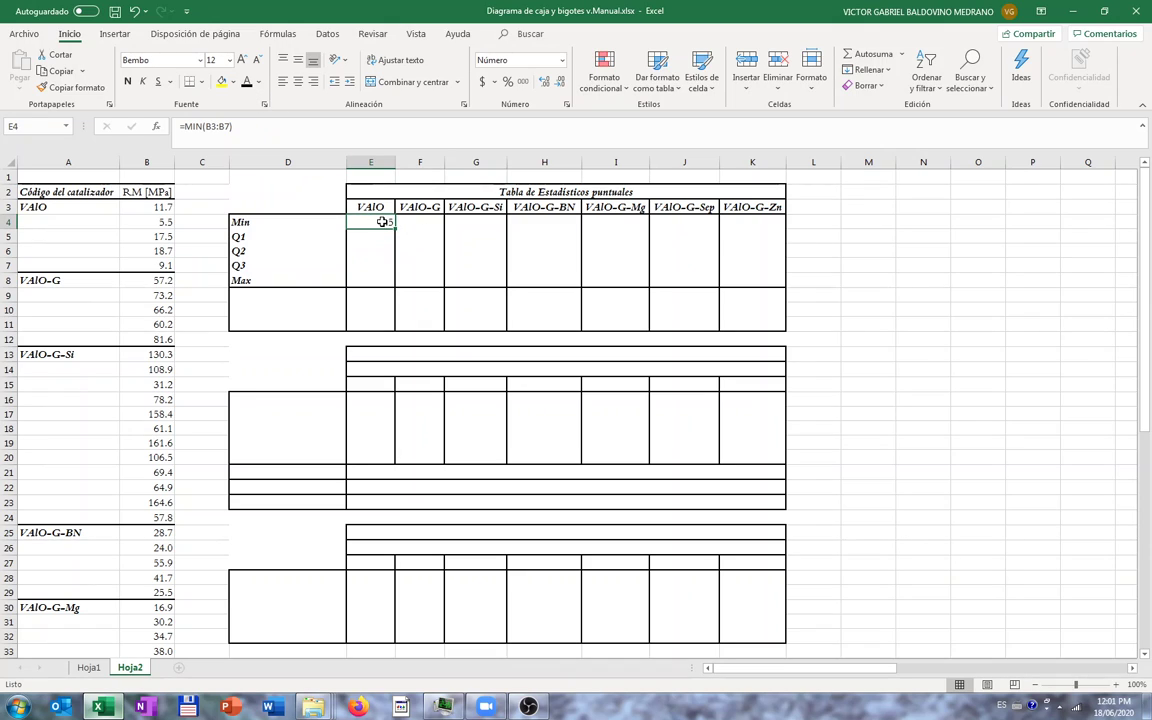
{"action": "left_click_drag", "start_coordinate": [382, 221], "coordinate": [750, 222]}
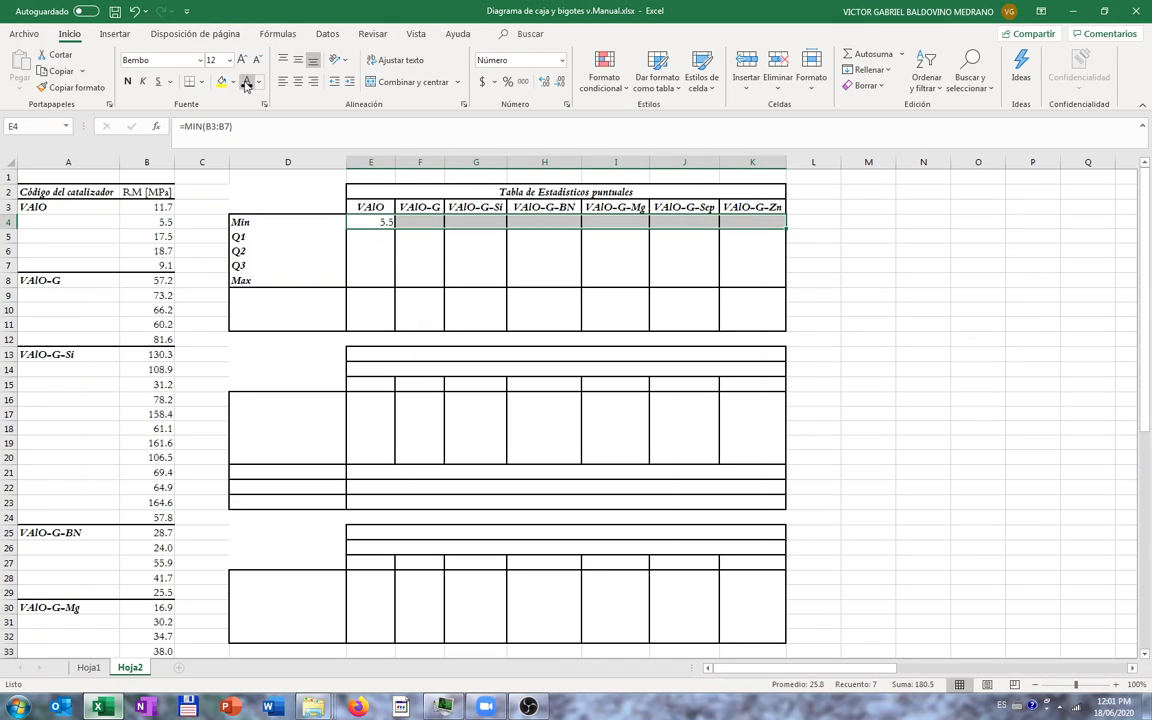
- Examine the function and arguments of the CUARTIL.INC(B3:B7,1) formula in E5, and turn the Q1 values in E5:K5 black
{"action": "left_click", "coordinate": [369, 241]}
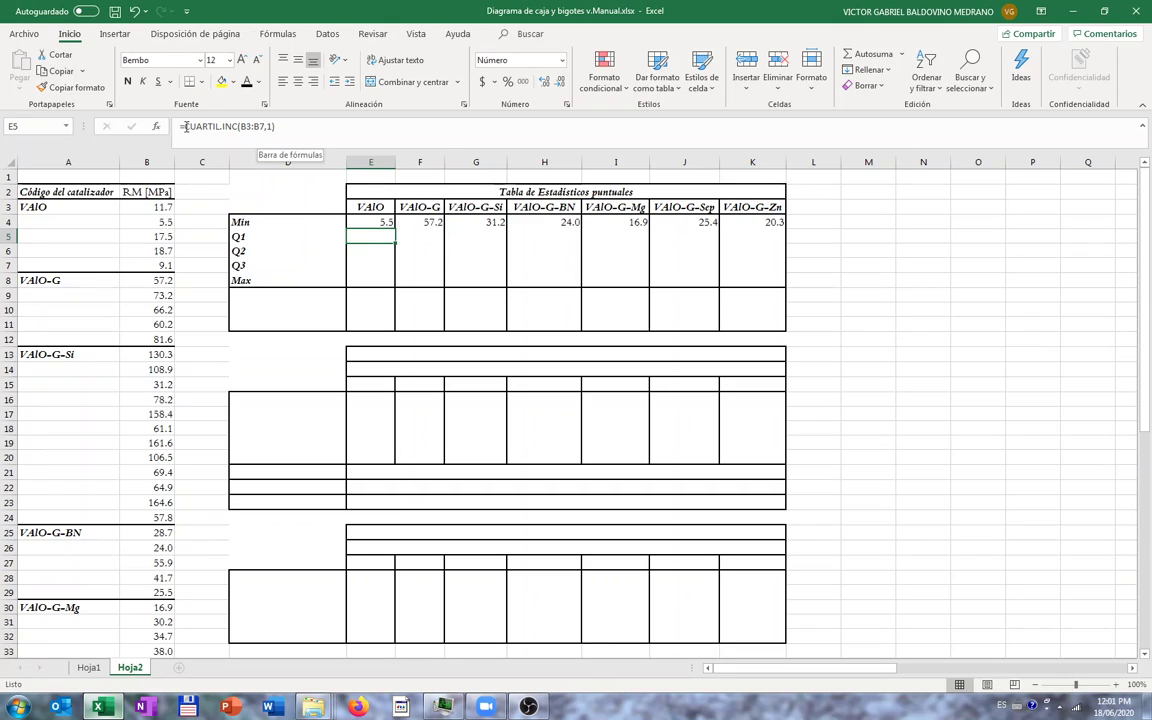
{"action": "left_click_drag", "start_coordinate": [185, 126], "coordinate": [239, 127]}
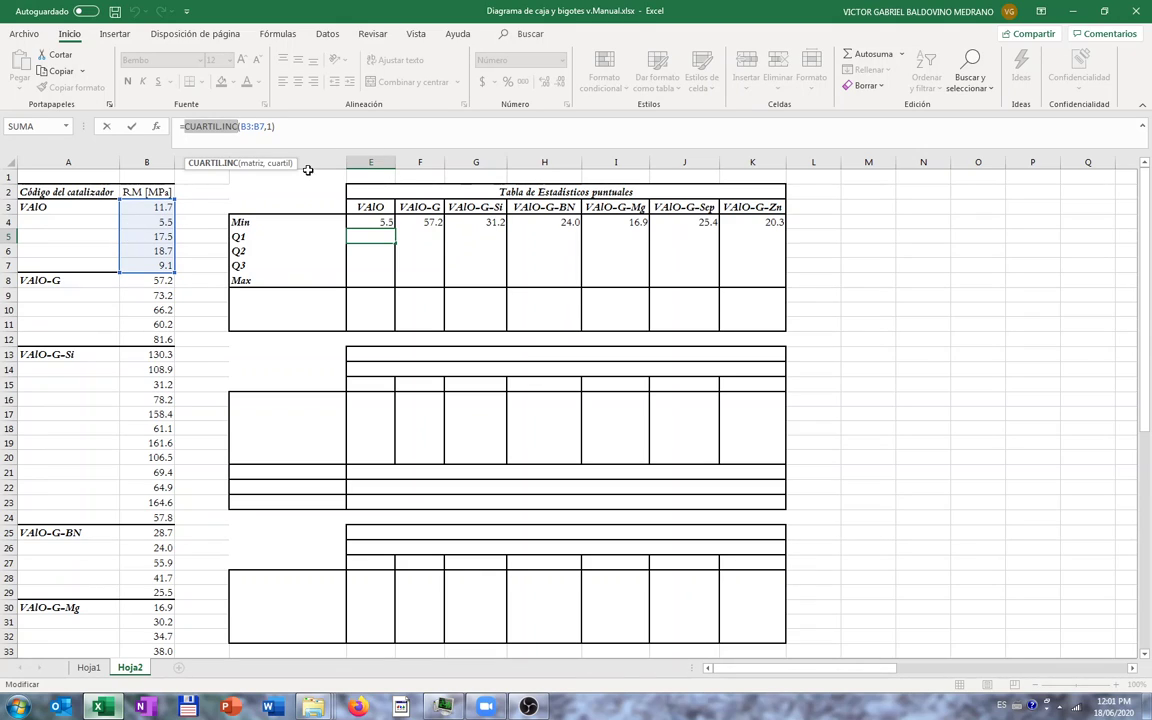
{"action": "left_click", "coordinate": [259, 126]}
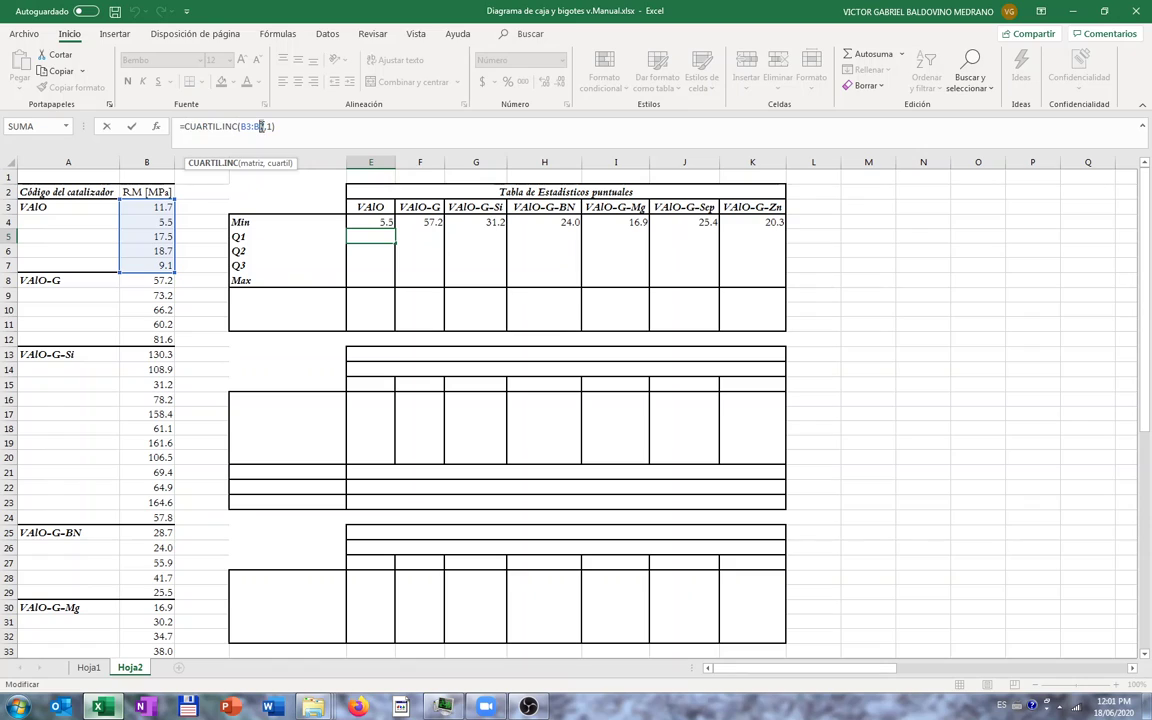
{"action": "left_click_drag", "start_coordinate": [246, 128], "coordinate": [240, 128]}
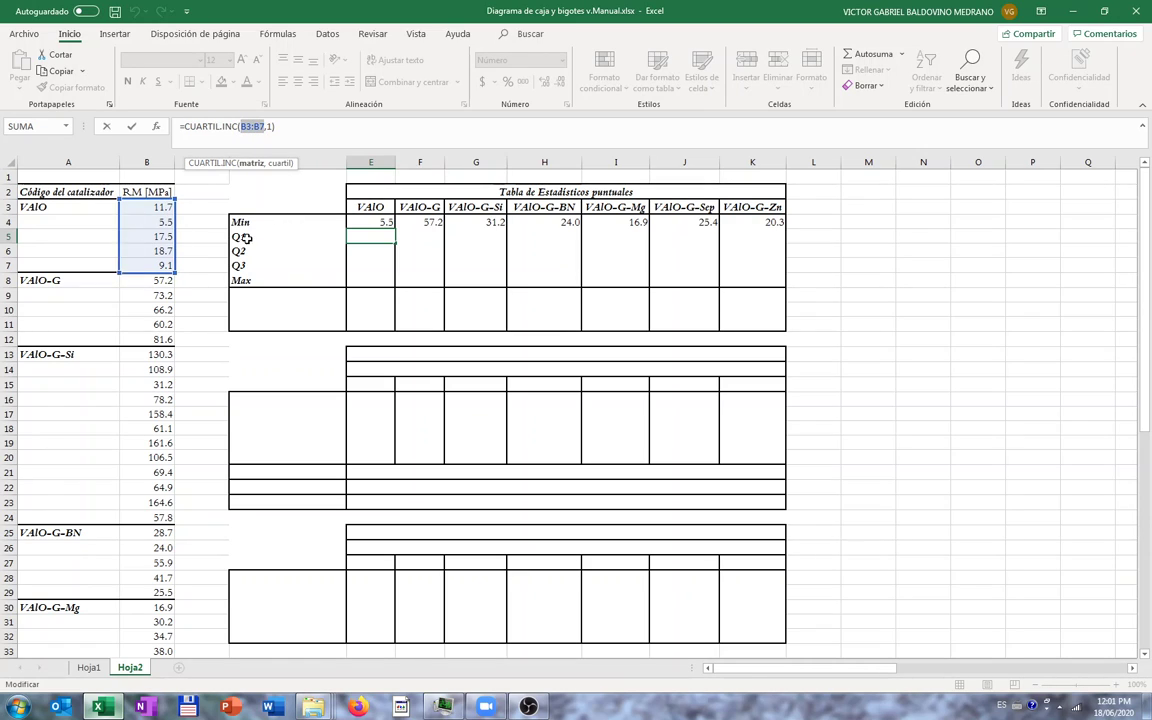
{"action": "left_click", "coordinate": [303, 139]}
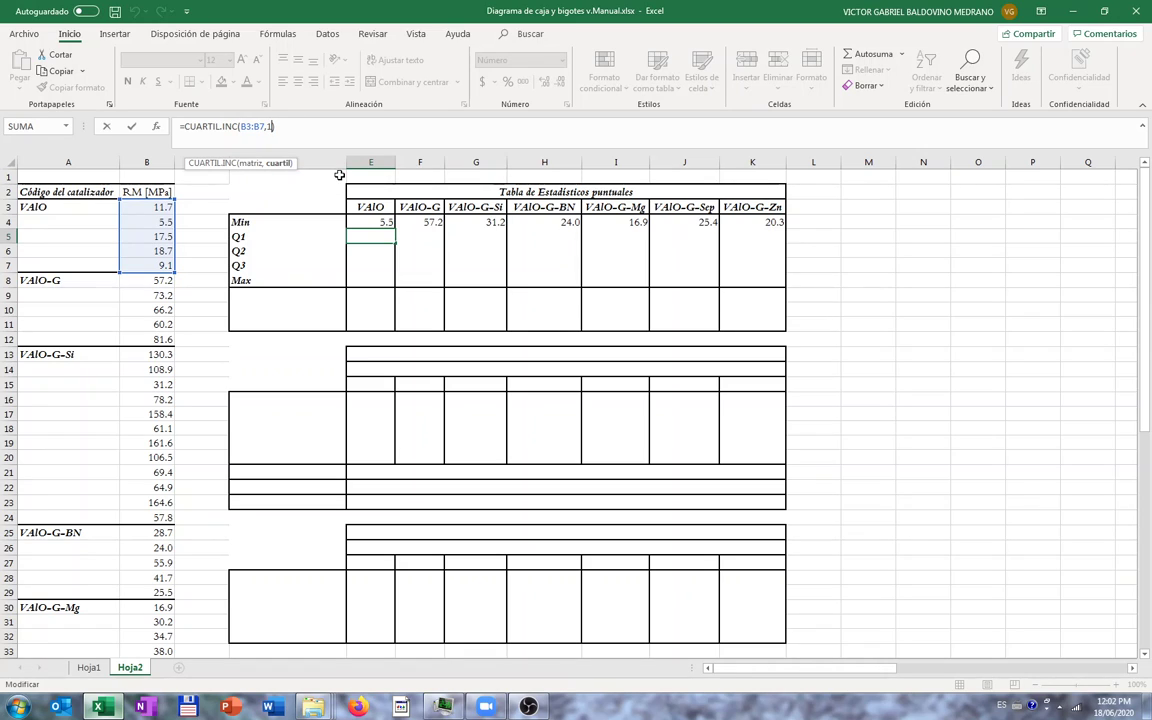
{"action": "key", "text": "ctrl+Return"}
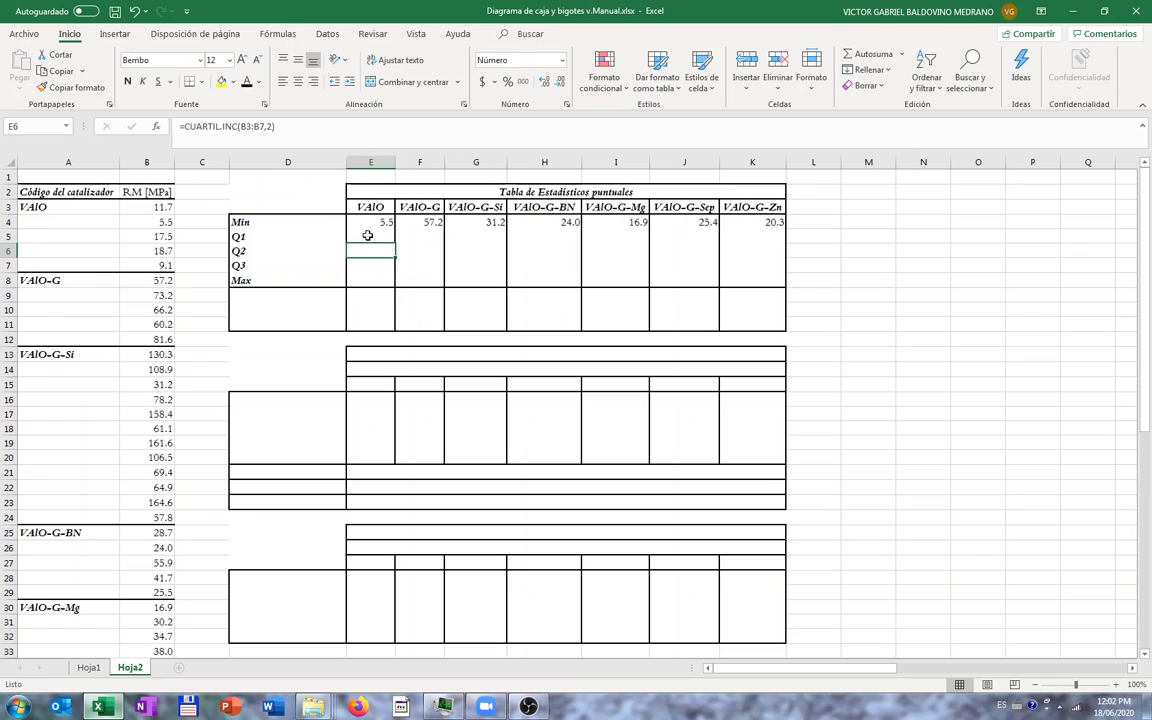
{"action": "left_click_drag", "start_coordinate": [358, 236], "coordinate": [740, 238]}
{"action": "key", "text": "ctrl+d"}
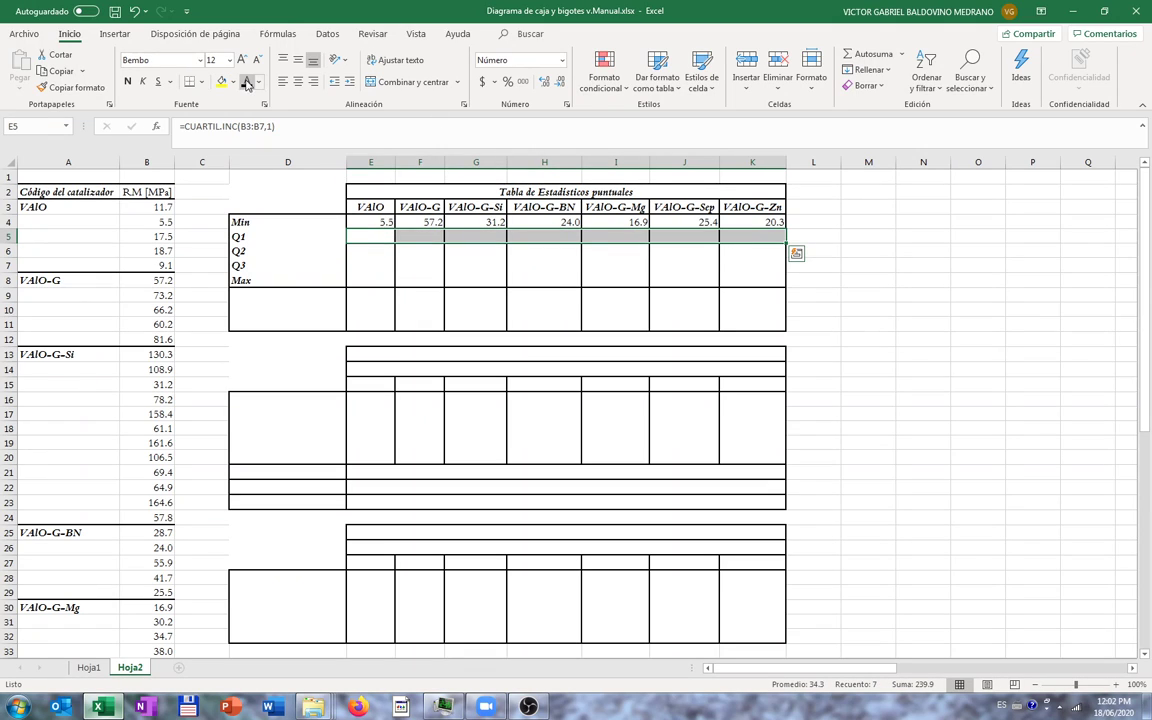
- Turn the Q2, Q3 and Max values in E6:K8 black, checking the MAX(B3:B7) formula in E8
{"action": "left_click", "coordinate": [367, 251]}
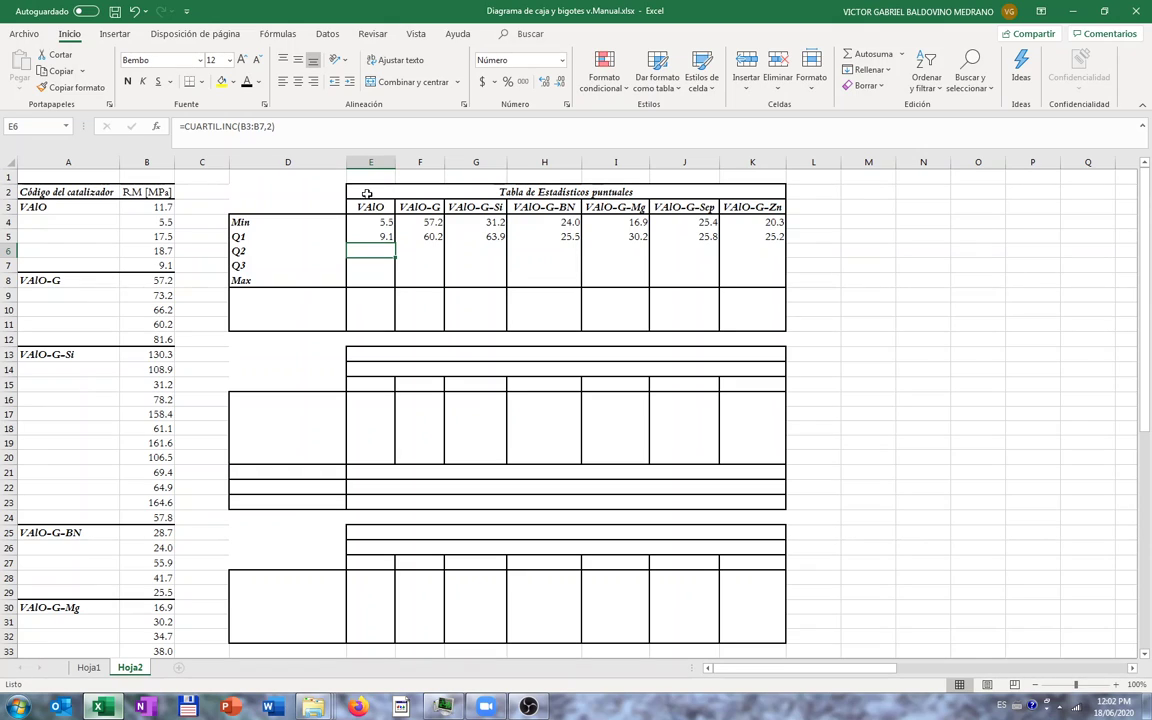
{"action": "left_click_drag", "start_coordinate": [375, 252], "coordinate": [748, 265]}
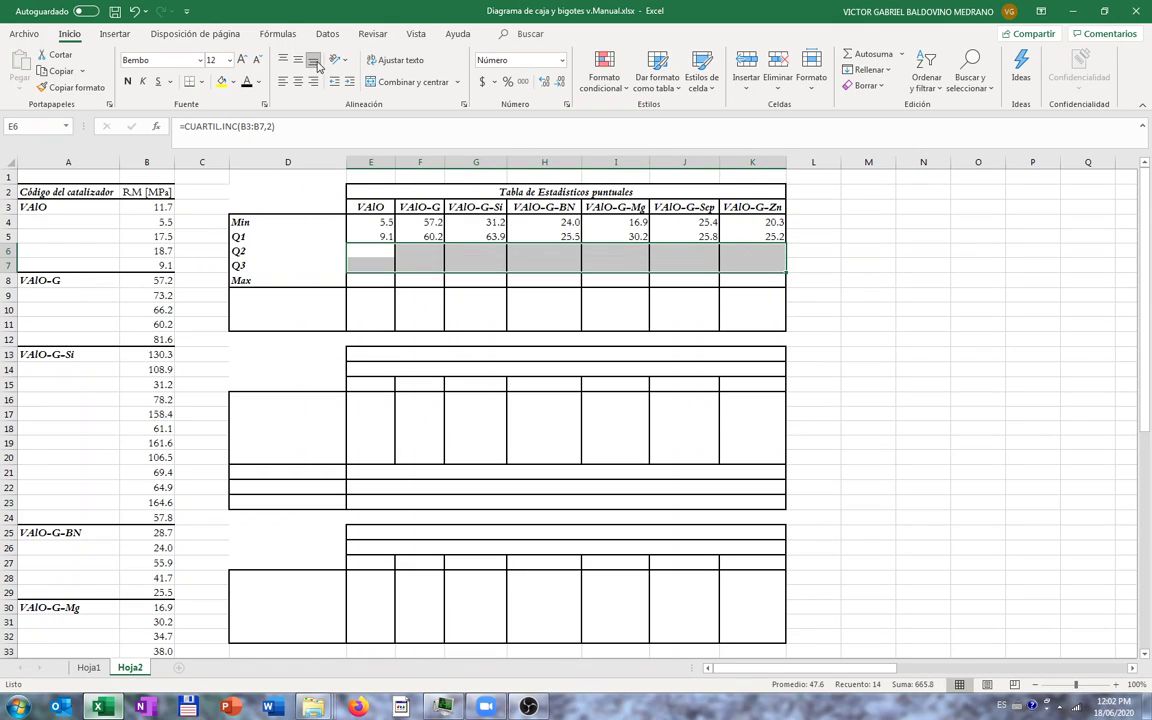
{"action": "left_click", "coordinate": [370, 282]}
{"action": "left_click", "coordinate": [267, 131]}
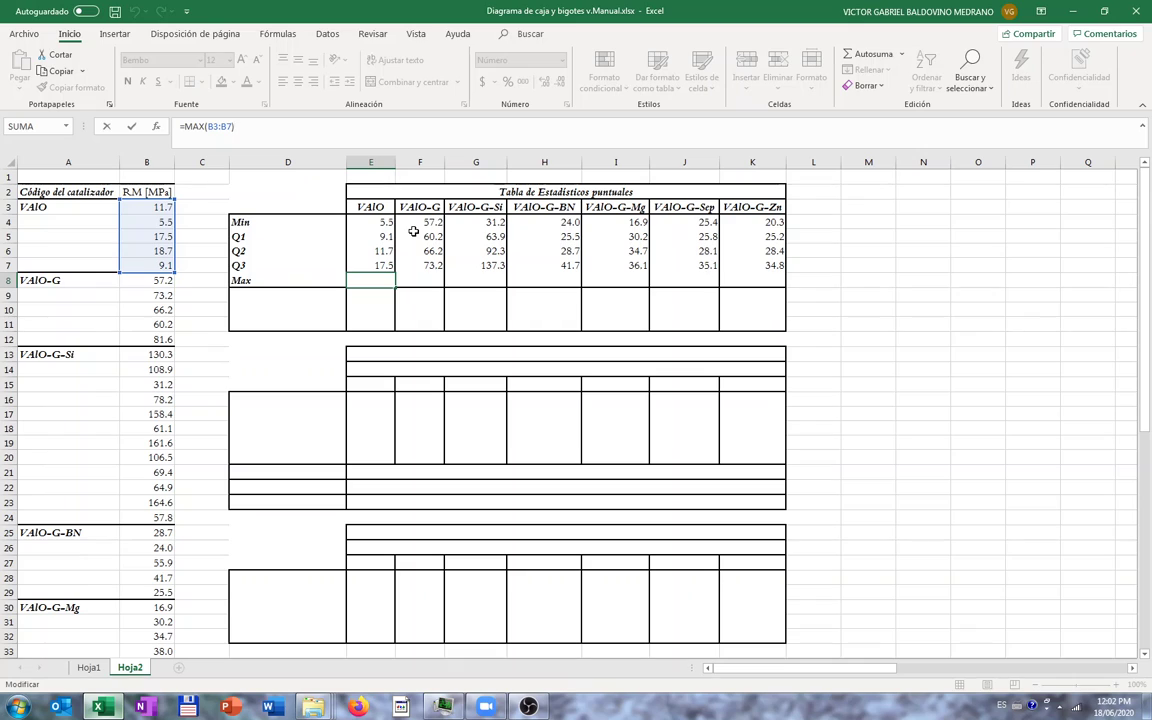
{"action": "key", "text": "Return"}
{"action": "left_click_drag", "start_coordinate": [374, 282], "coordinate": [766, 288]}
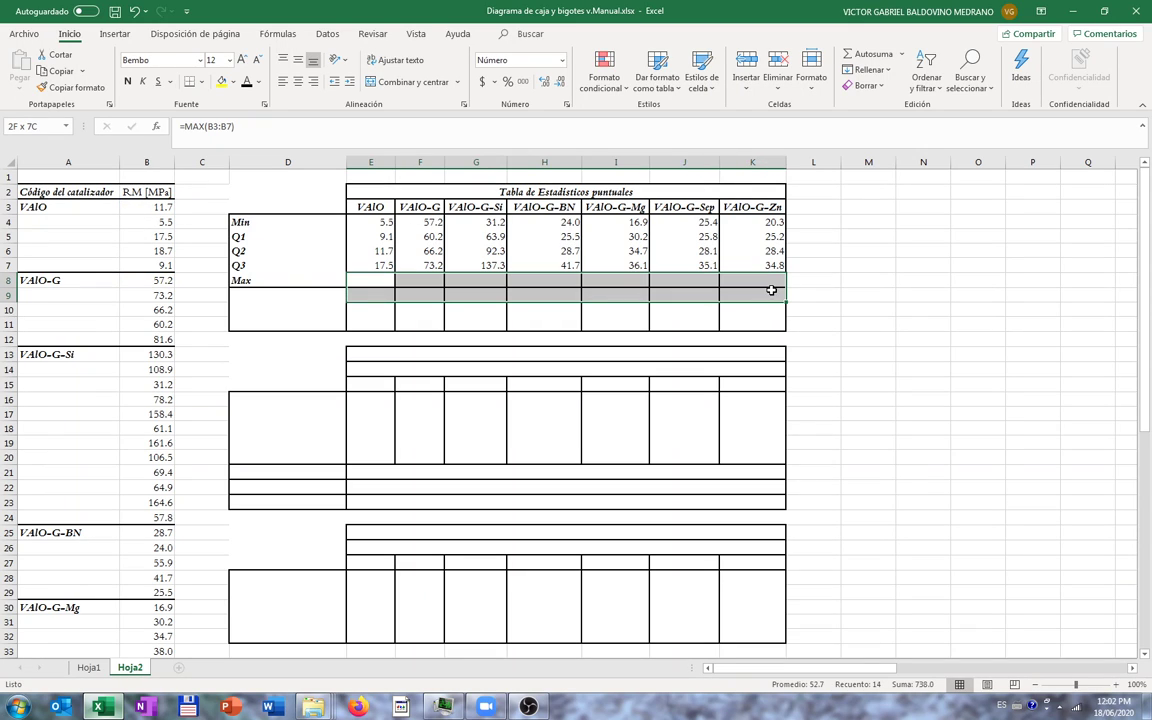
{"action": "key", "text": "ctrl+d"}
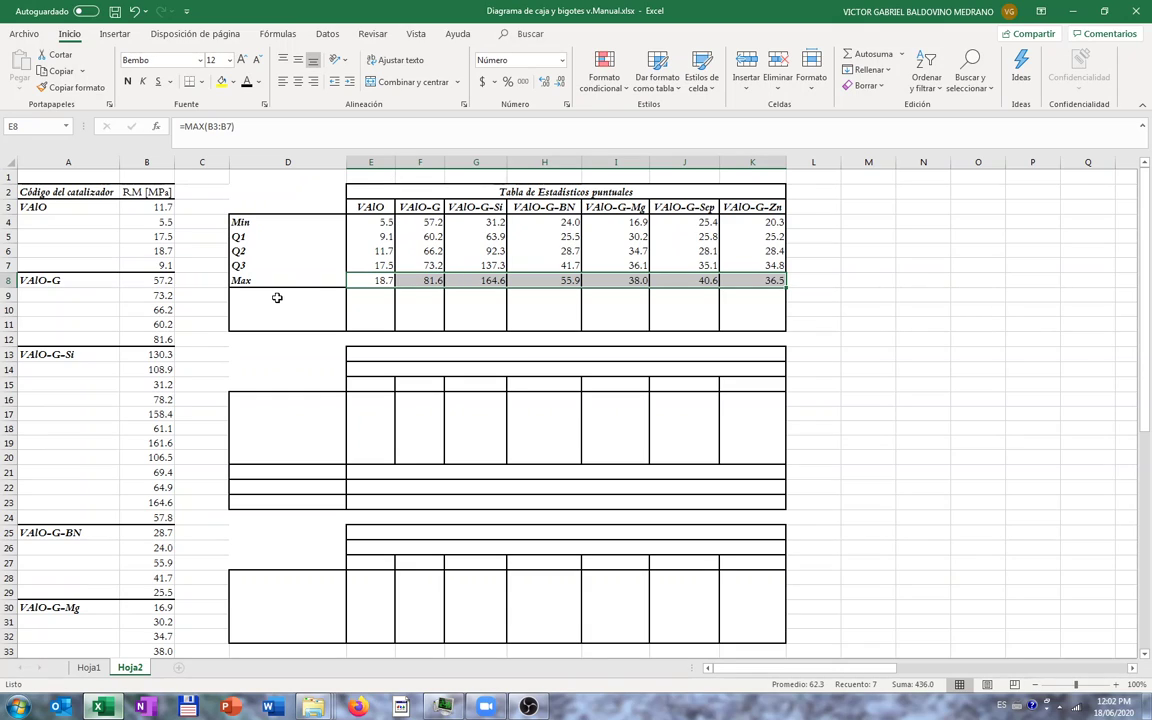
- Apply the black font colour to the labels Promedio, Rango and Desviación estándar in D9:D11 and to the averages in E9:K9
{"action": "left_click_drag", "start_coordinate": [276, 297], "coordinate": [290, 325]}
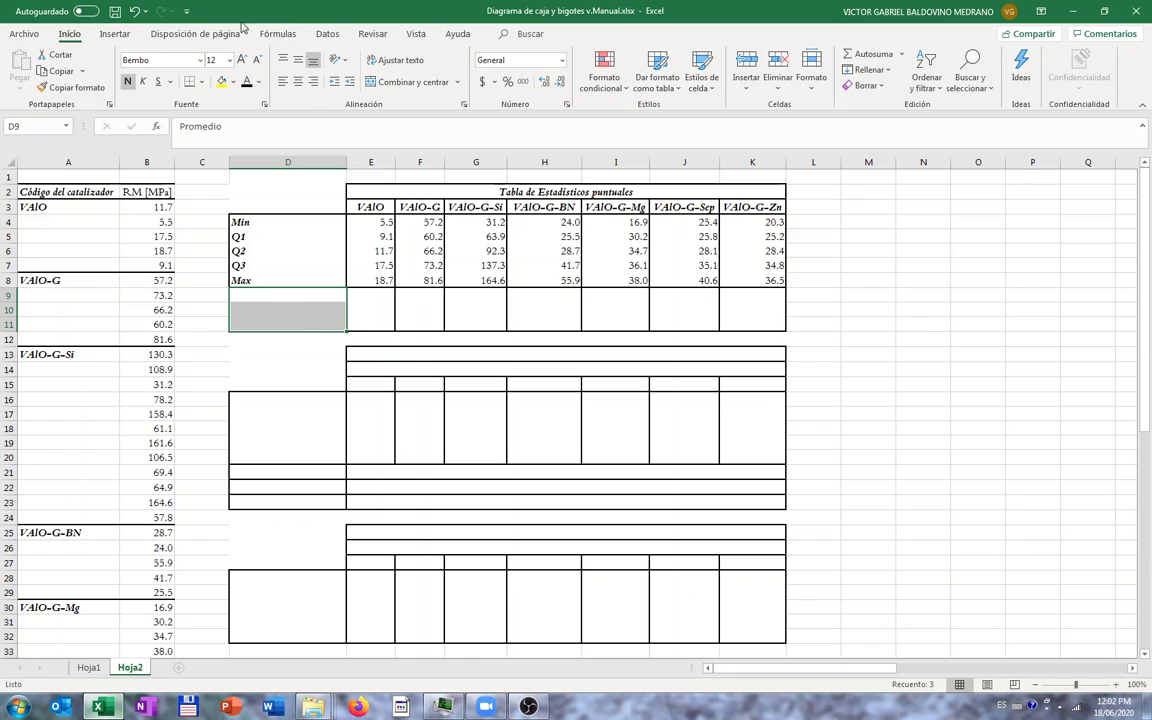
{"action": "type", "text": "Promedio Rango Desviación estándar"}
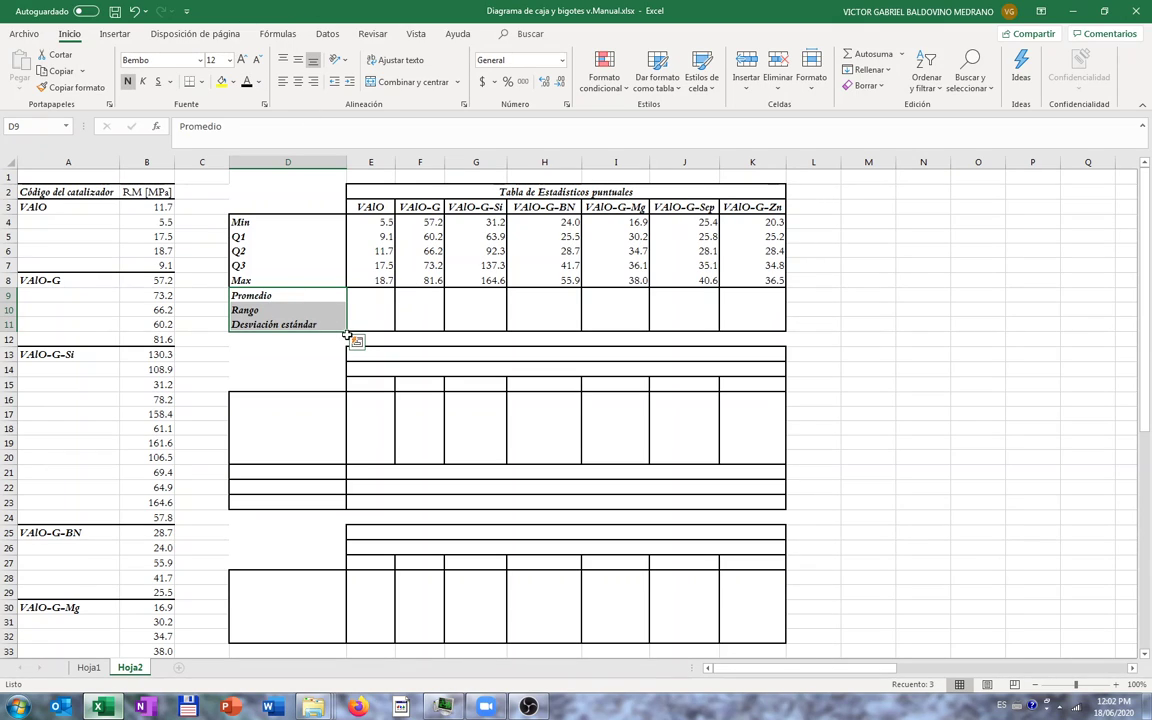
{"action": "left_click", "coordinate": [373, 295]}
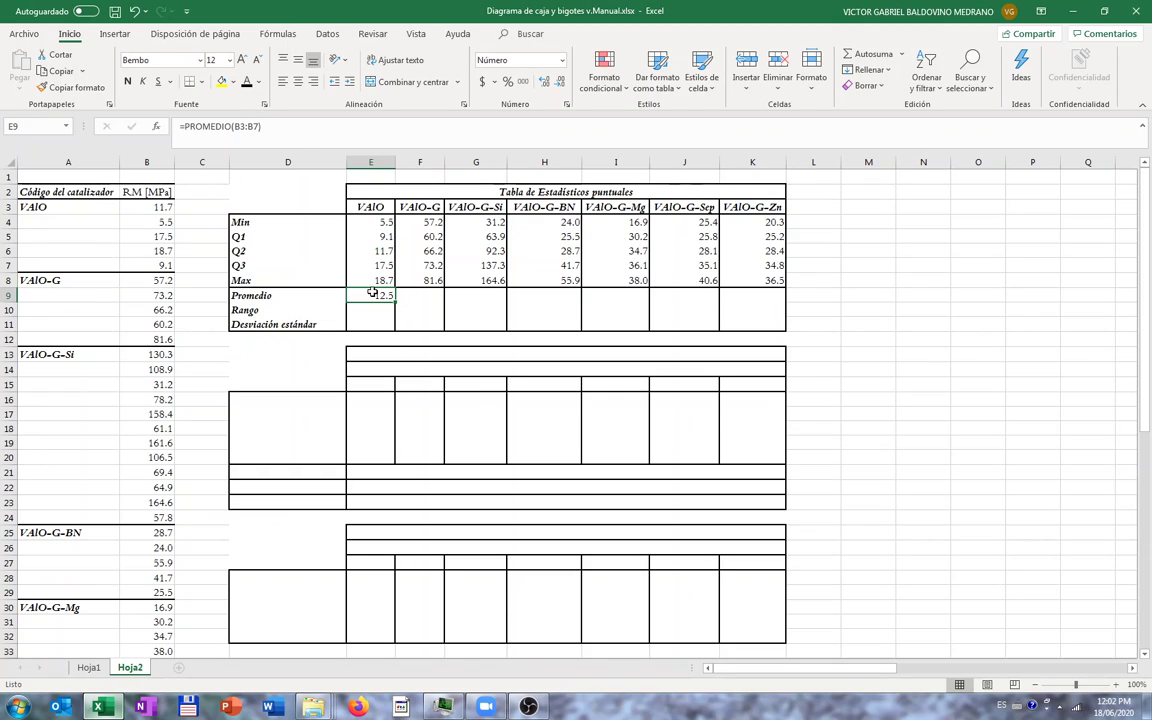
{"action": "left_click_drag", "start_coordinate": [386, 297], "coordinate": [761, 298]}
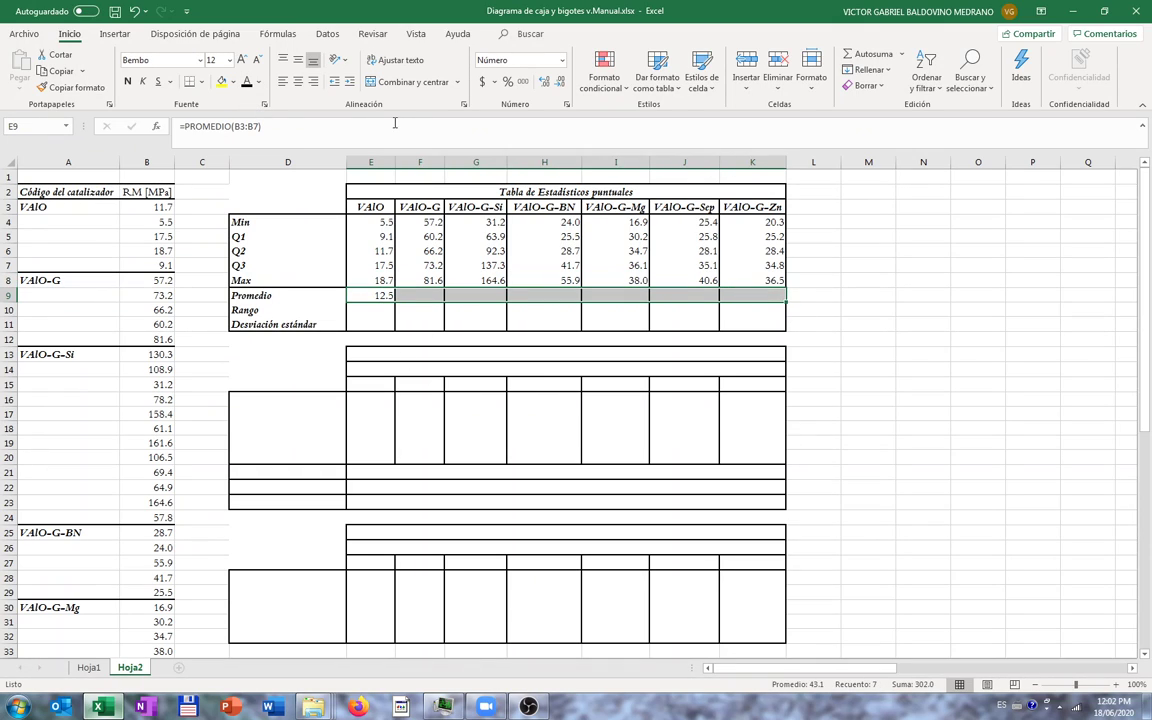
- Inspect the E8-E4 formula in E10 and turn the Rango values in E10:K10 black
{"action": "left_click", "coordinate": [373, 313]}
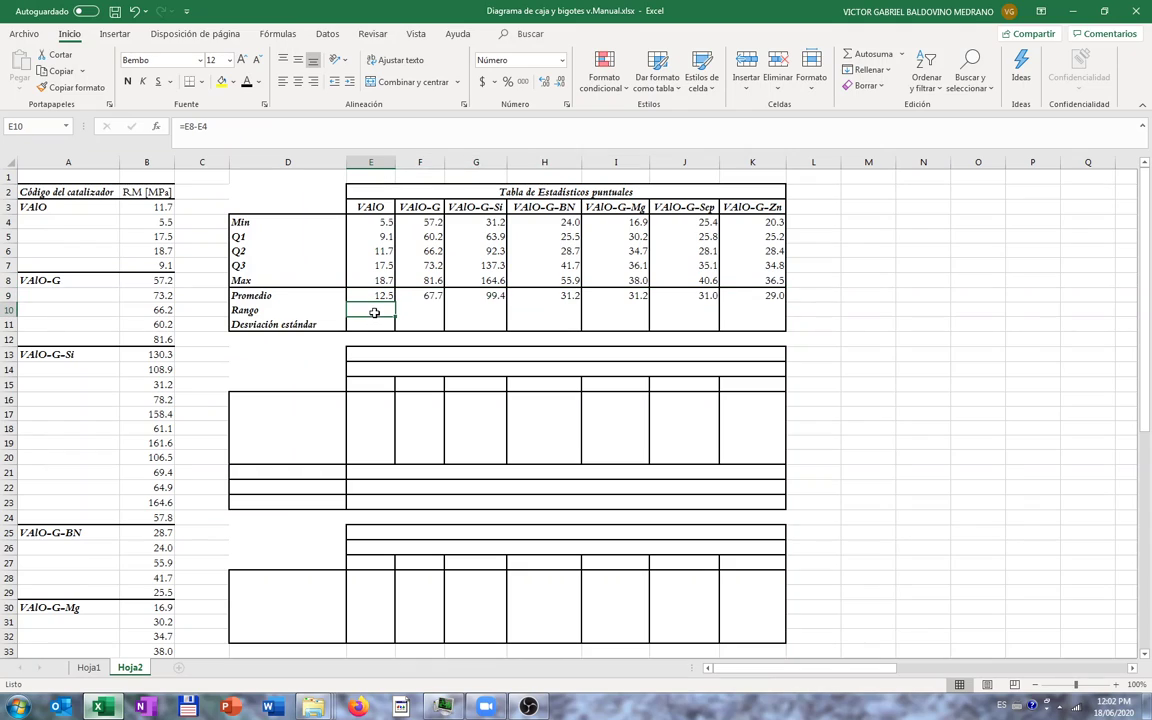
{"action": "left_click_drag", "start_coordinate": [394, 317], "coordinate": [760, 311]}
{"action": "left_click", "coordinate": [240, 83]}
- Examine the DESVEST.M(B3:B7) function in E11 and turn the standard deviation values in E11:K11 black
{"action": "left_click", "coordinate": [379, 325]}
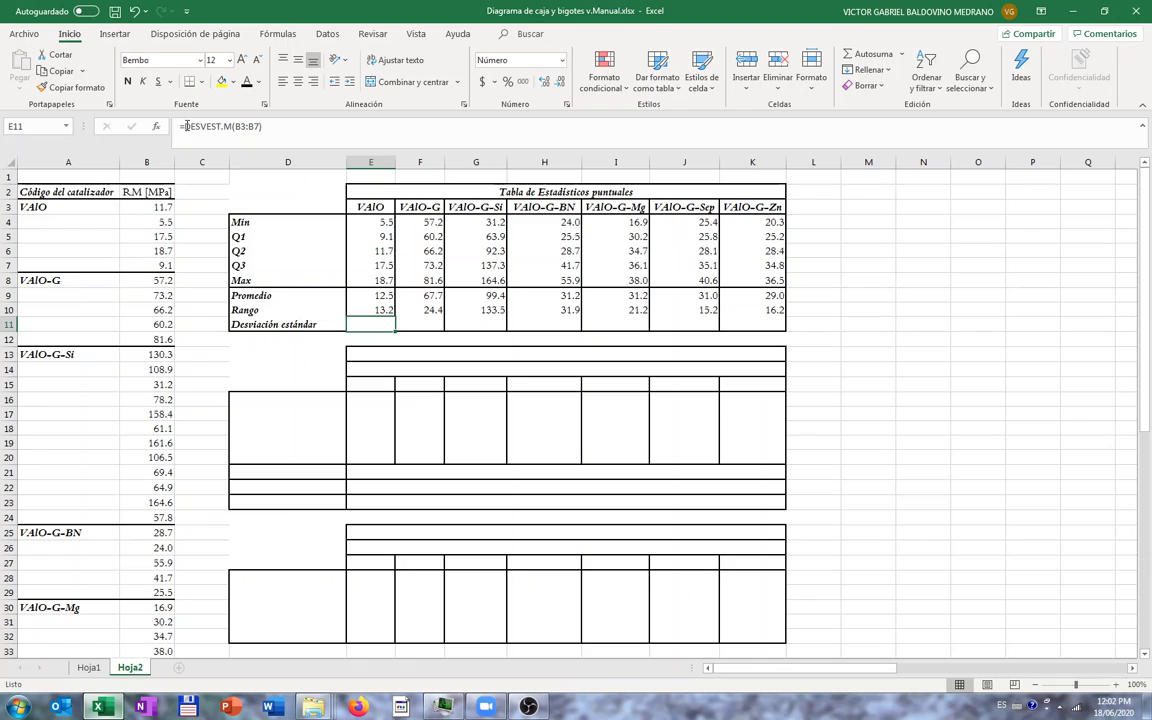
{"action": "double_click", "coordinate": [219, 127]}
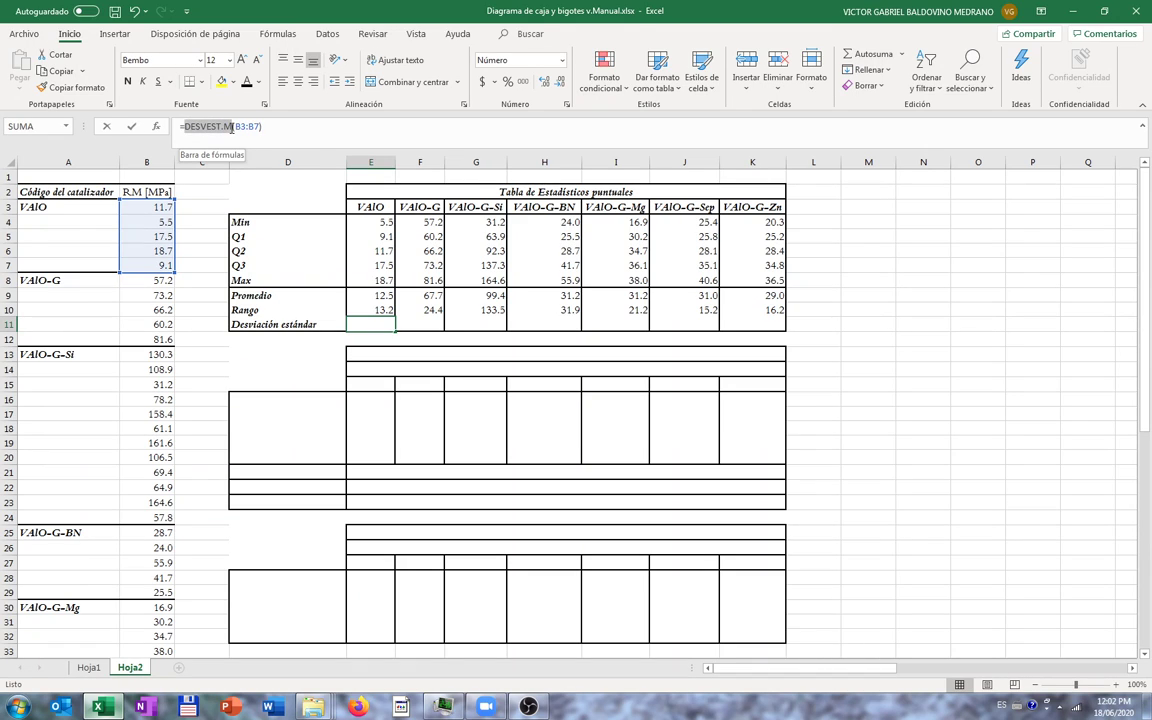
{"action": "left_click", "coordinate": [232, 127]}
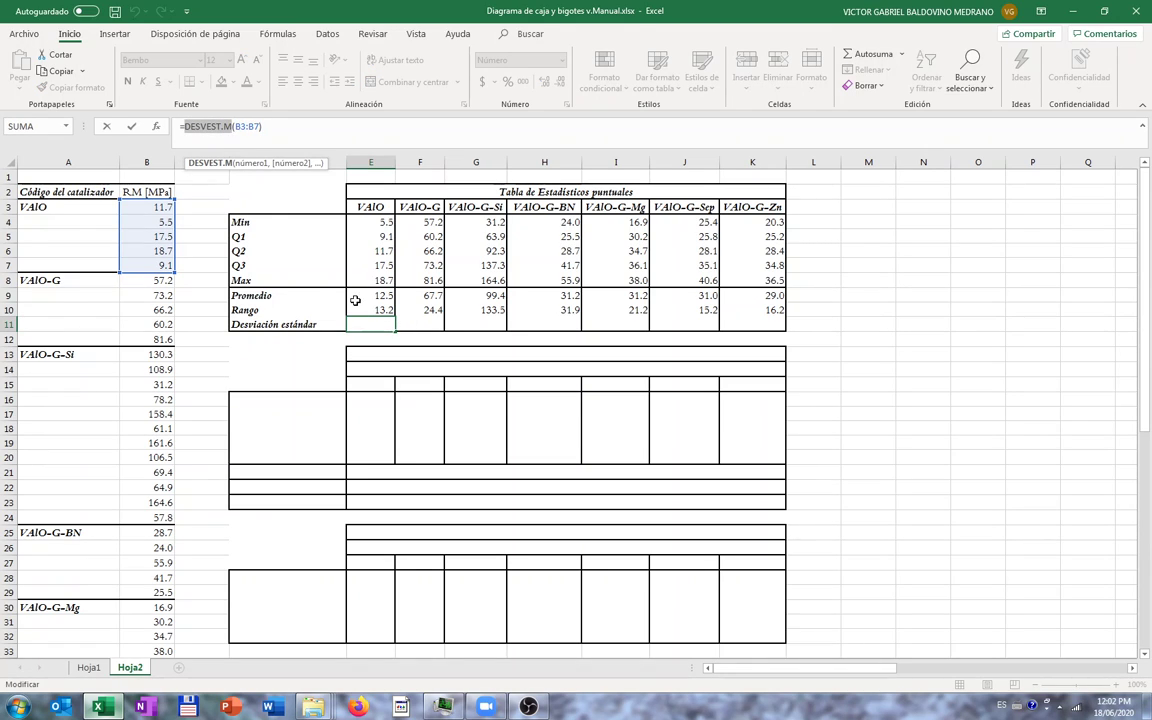
{"action": "left_click", "coordinate": [388, 295]}
{"action": "key", "text": "Escape"}
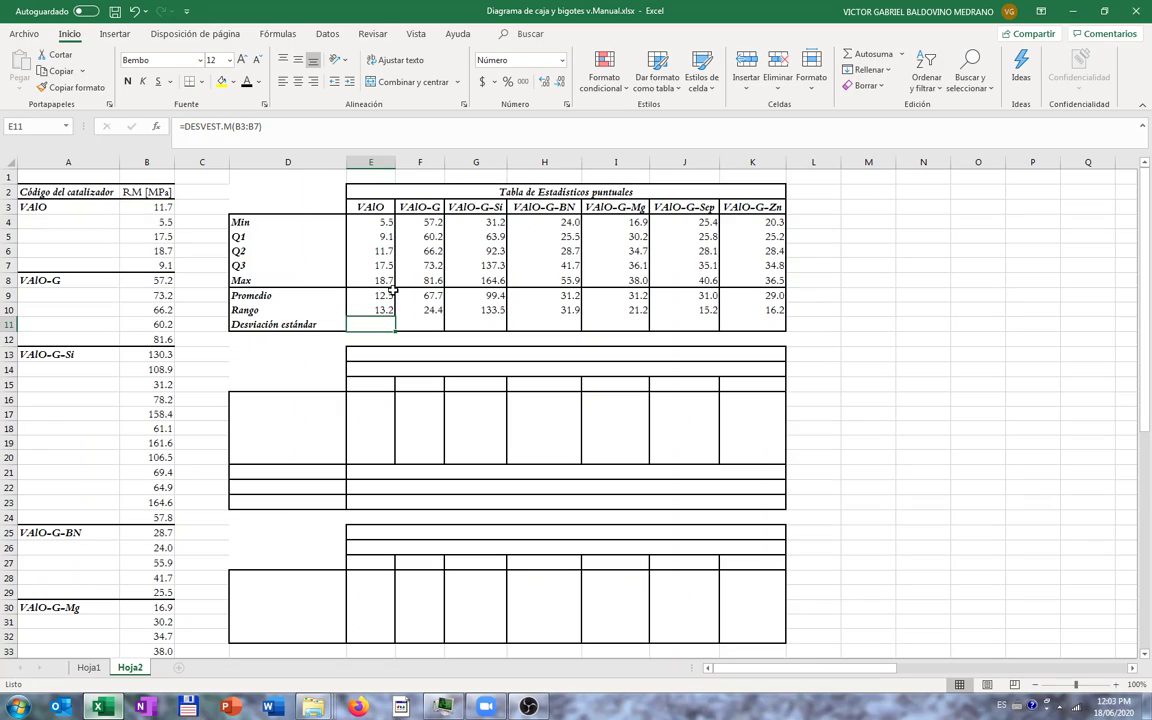
{"action": "left_click_drag", "start_coordinate": [367, 325], "coordinate": [757, 326]}
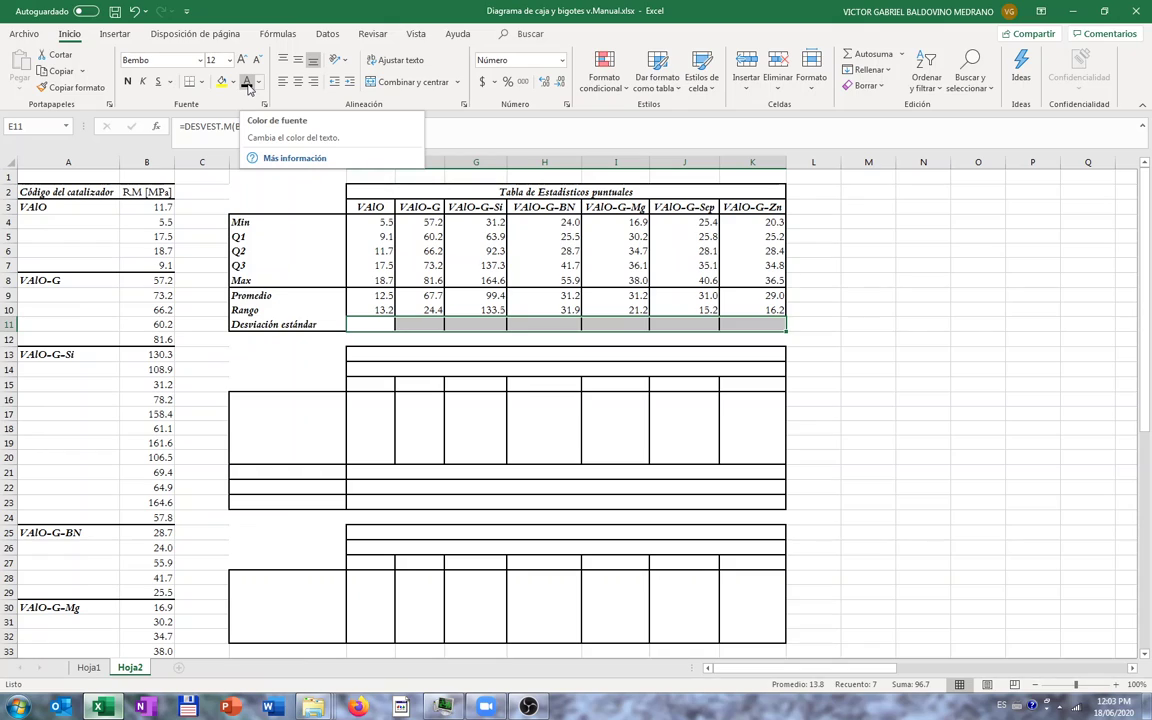
{"action": "key", "text": "Tab"}
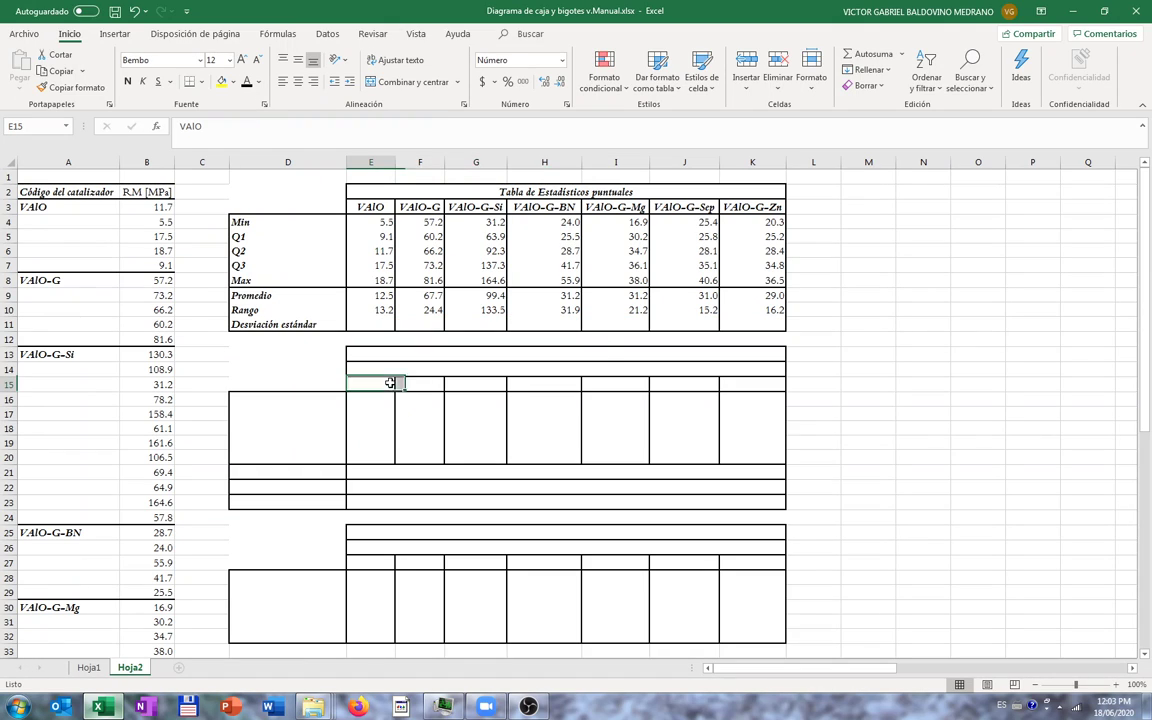
{"action": "left_click_drag", "start_coordinate": [378, 324], "coordinate": [741, 319]}
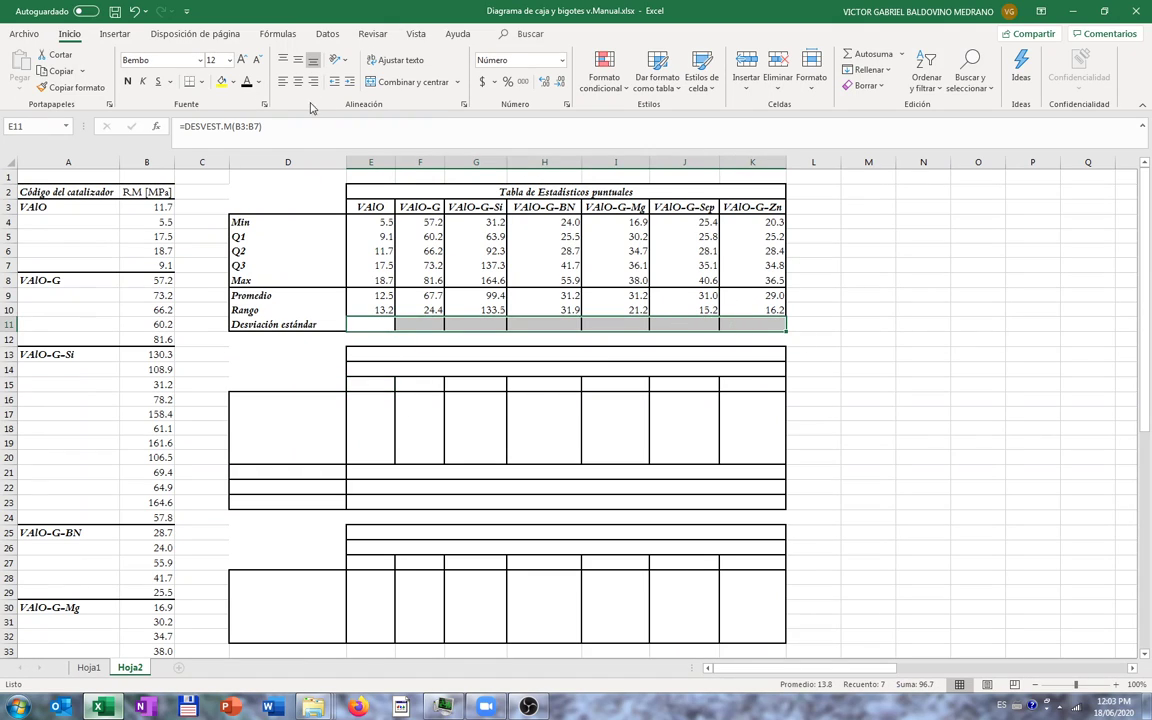
{"action": "left_click", "coordinate": [430, 384]}
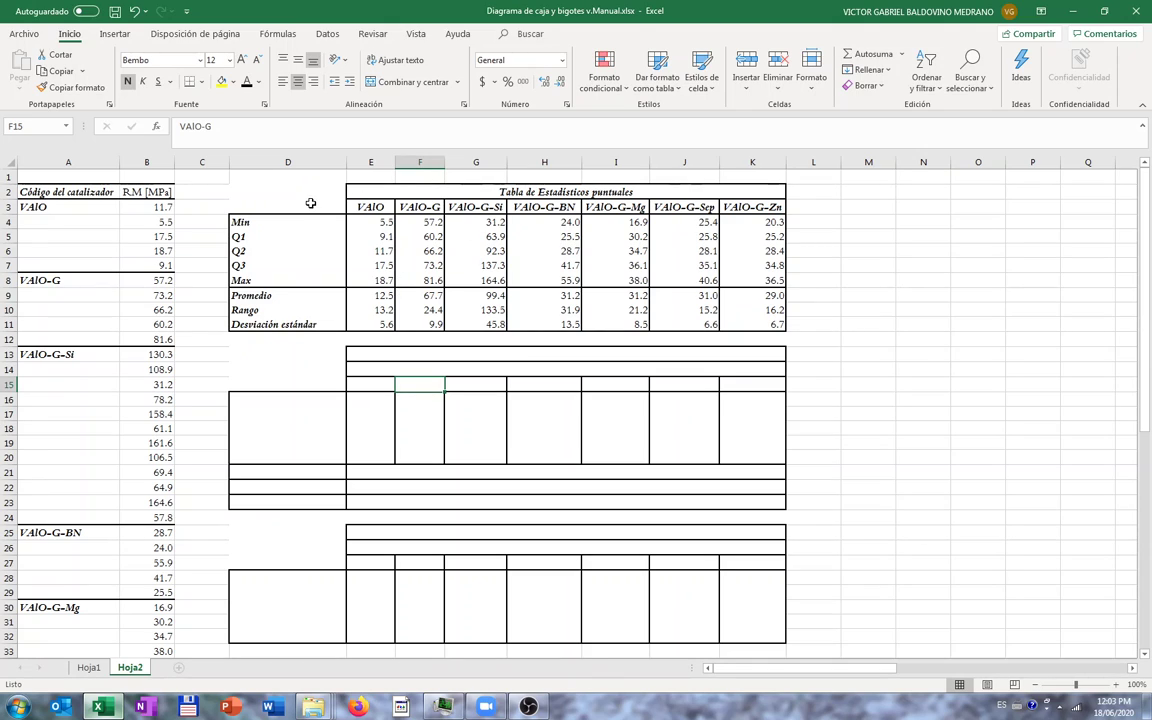
- Turn the title Datos para el gráfico in E13, the Código del catalizador heading and the catalyst codes in E14:K15 black
{"action": "left_click", "coordinate": [372, 348]}
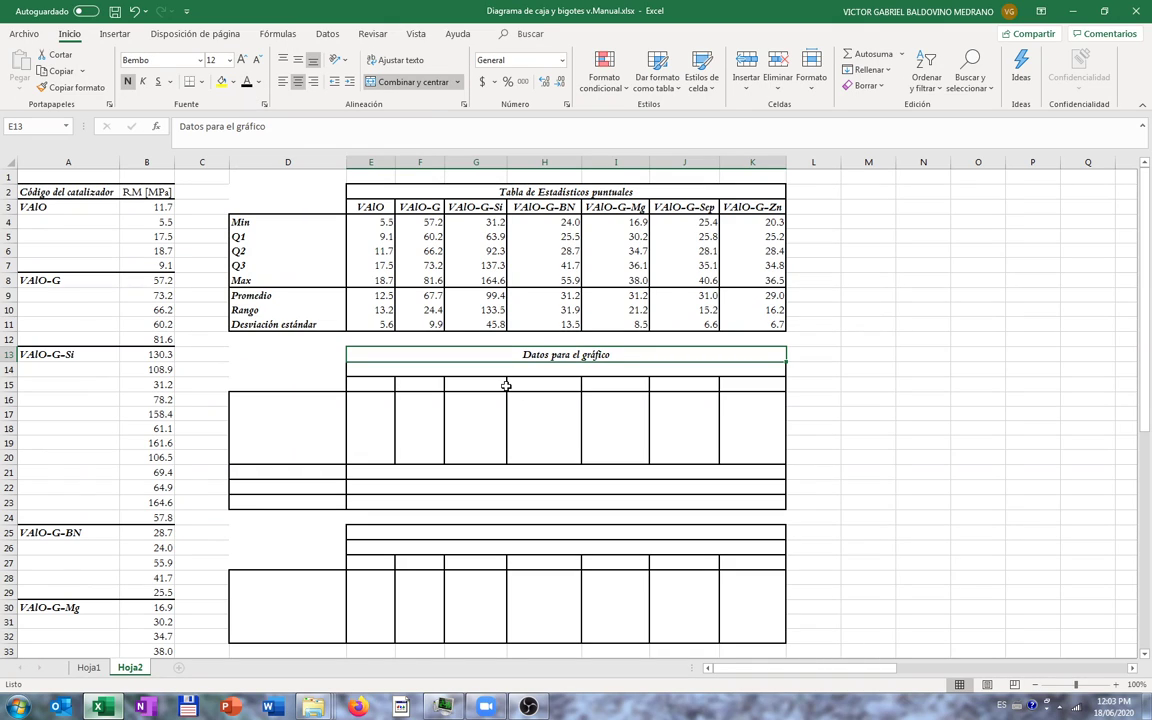
{"action": "left_click_drag", "start_coordinate": [488, 388], "coordinate": [485, 382]}
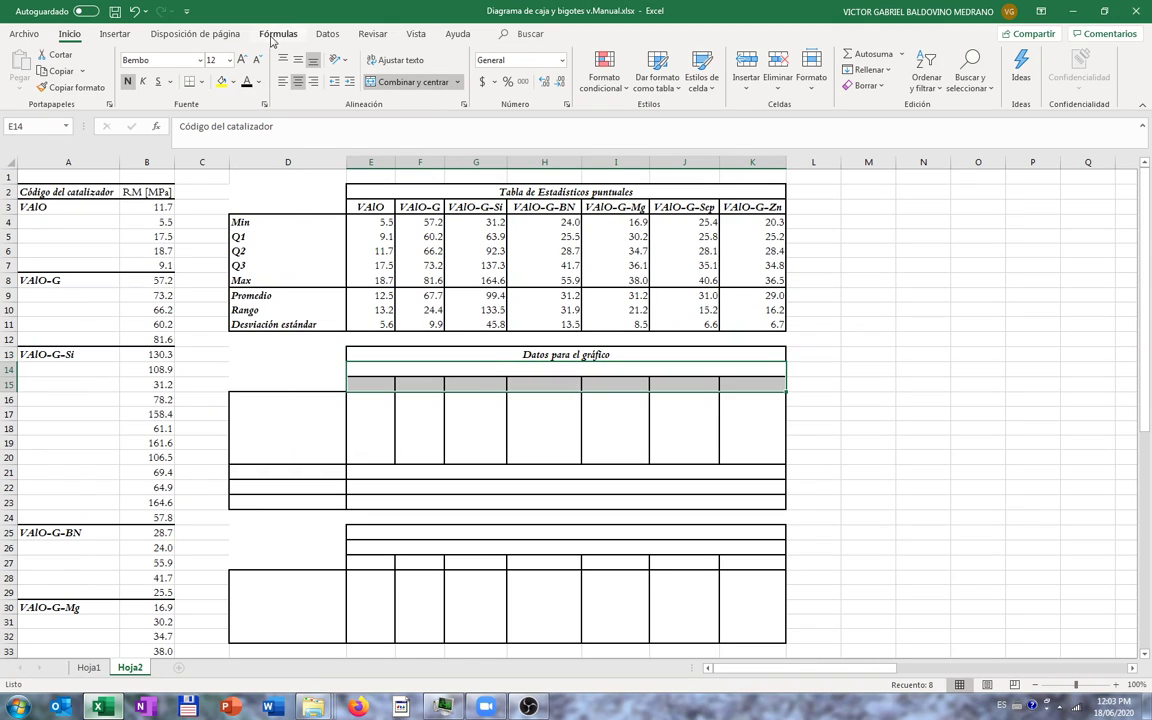
{"action": "left_click", "coordinate": [222, 80]}
{"action": "left_click", "coordinate": [566, 354]}
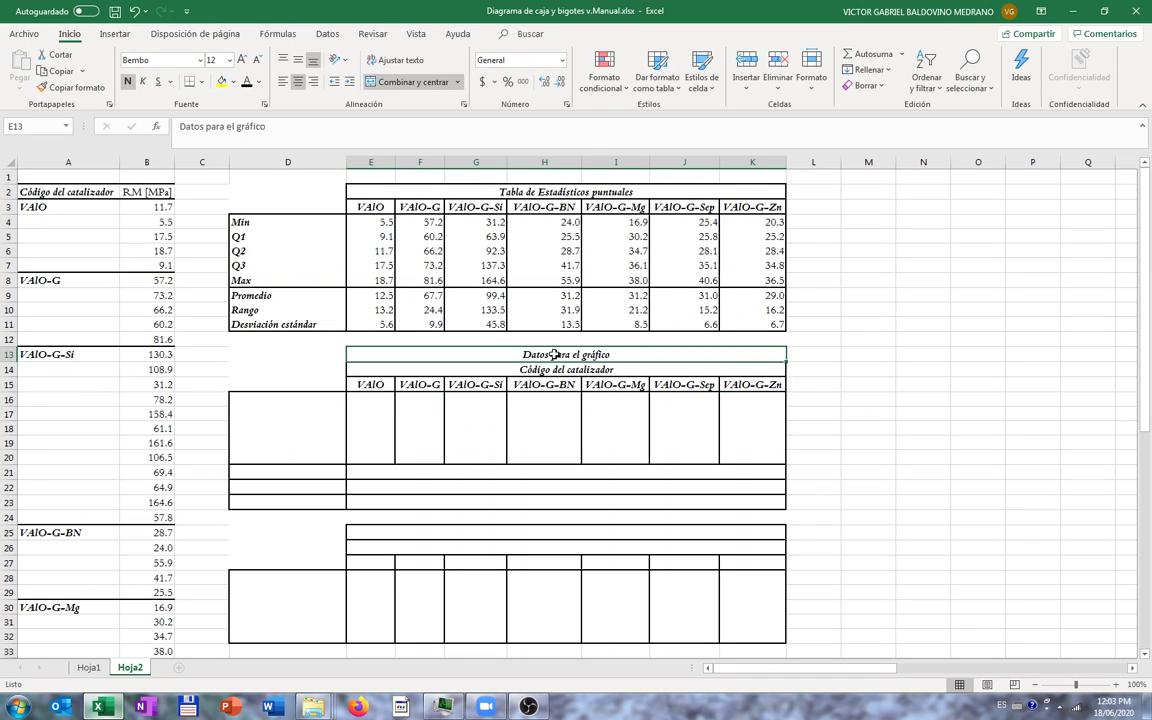
- Turn the Serie 1 (Mín) label in D16 and its values in E16:K16 black, checking the =E4 reference in E16
{"action": "left_click", "coordinate": [300, 387]}
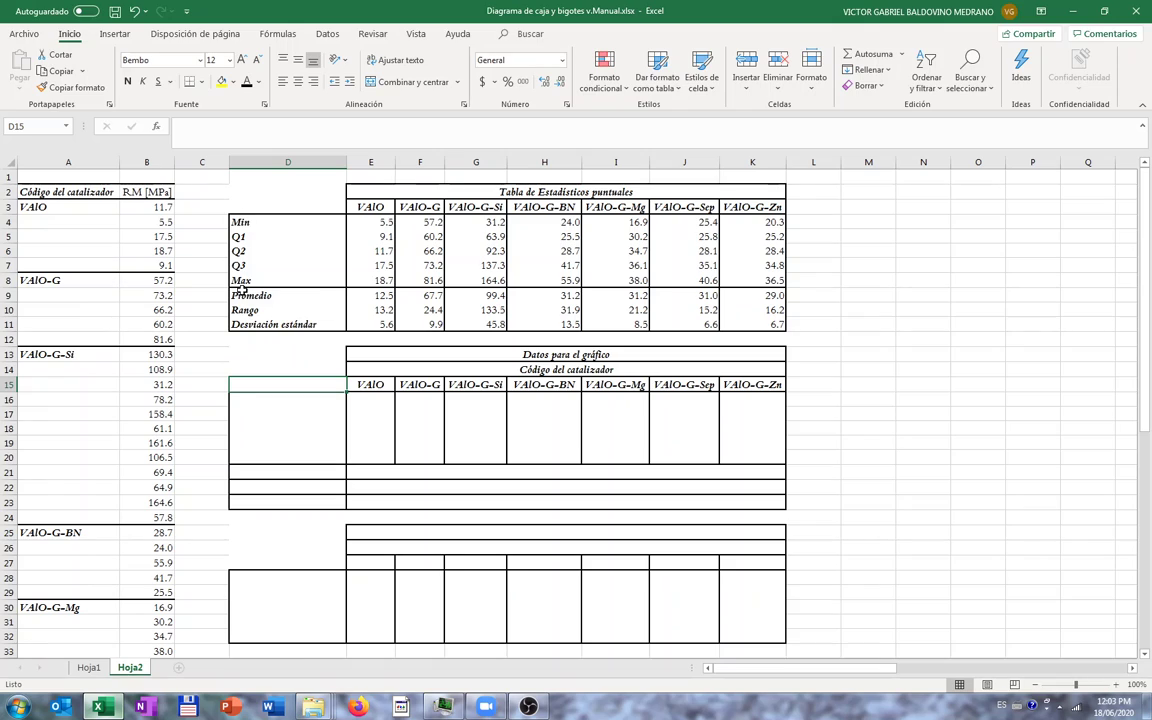
{"action": "left_click", "coordinate": [258, 402]}
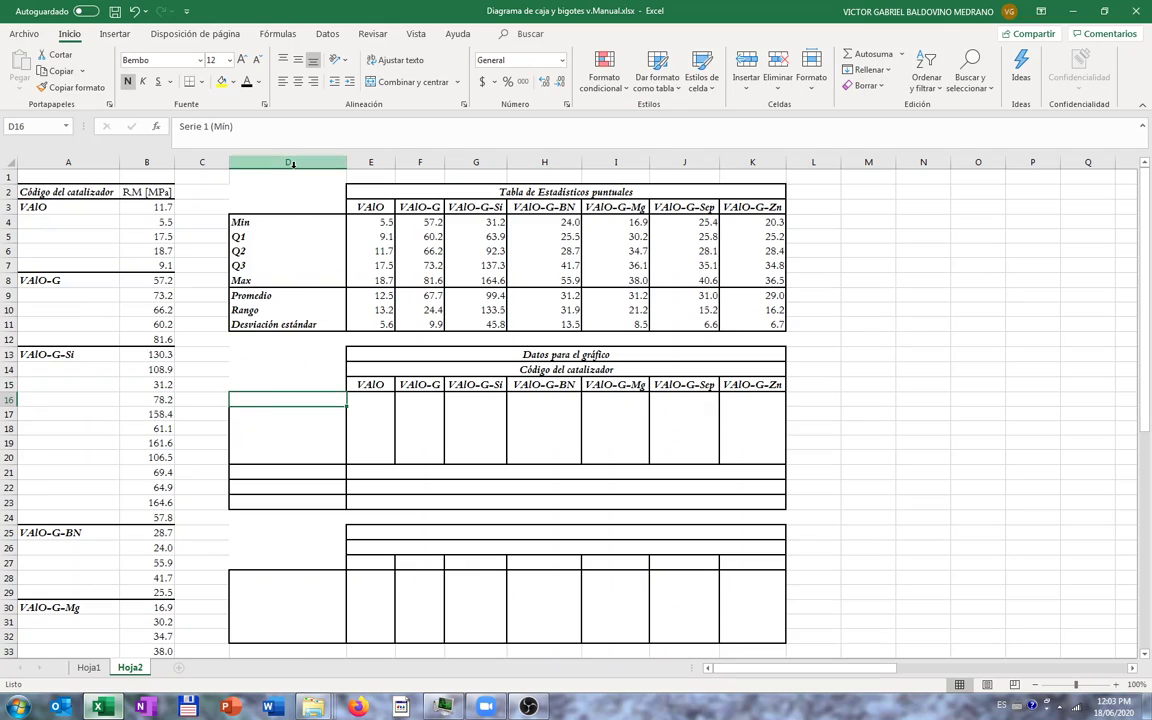
{"action": "left_click", "coordinate": [247, 84]}
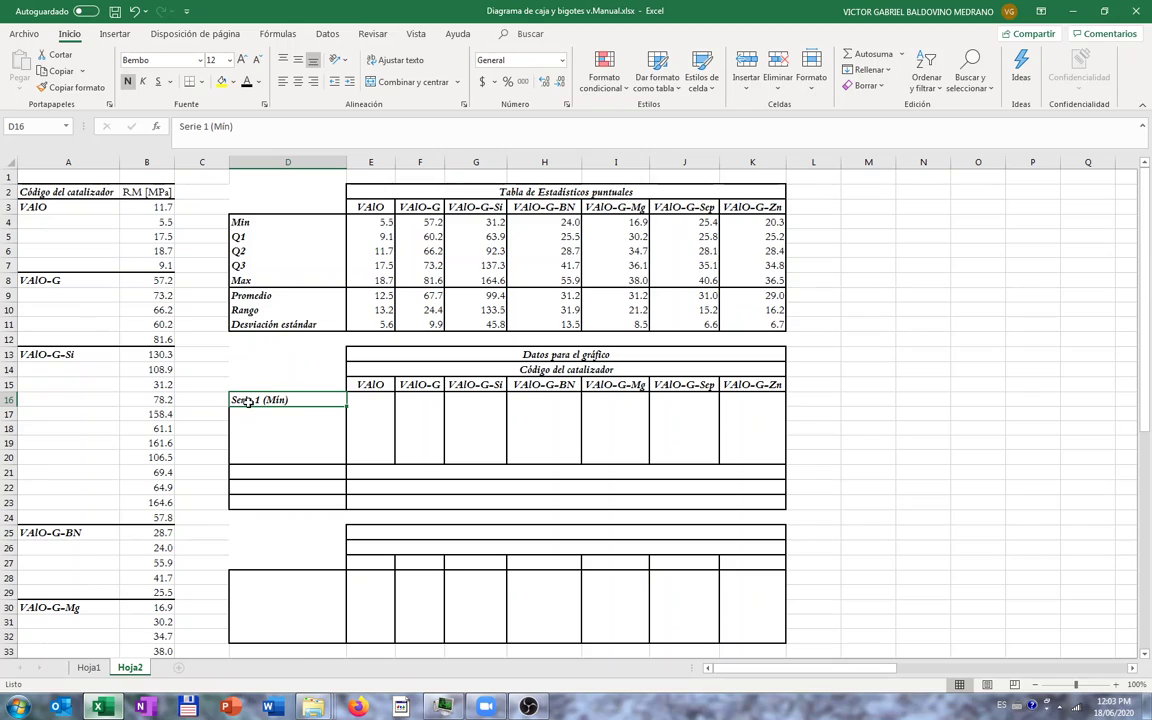
{"action": "left_click", "coordinate": [378, 397]}
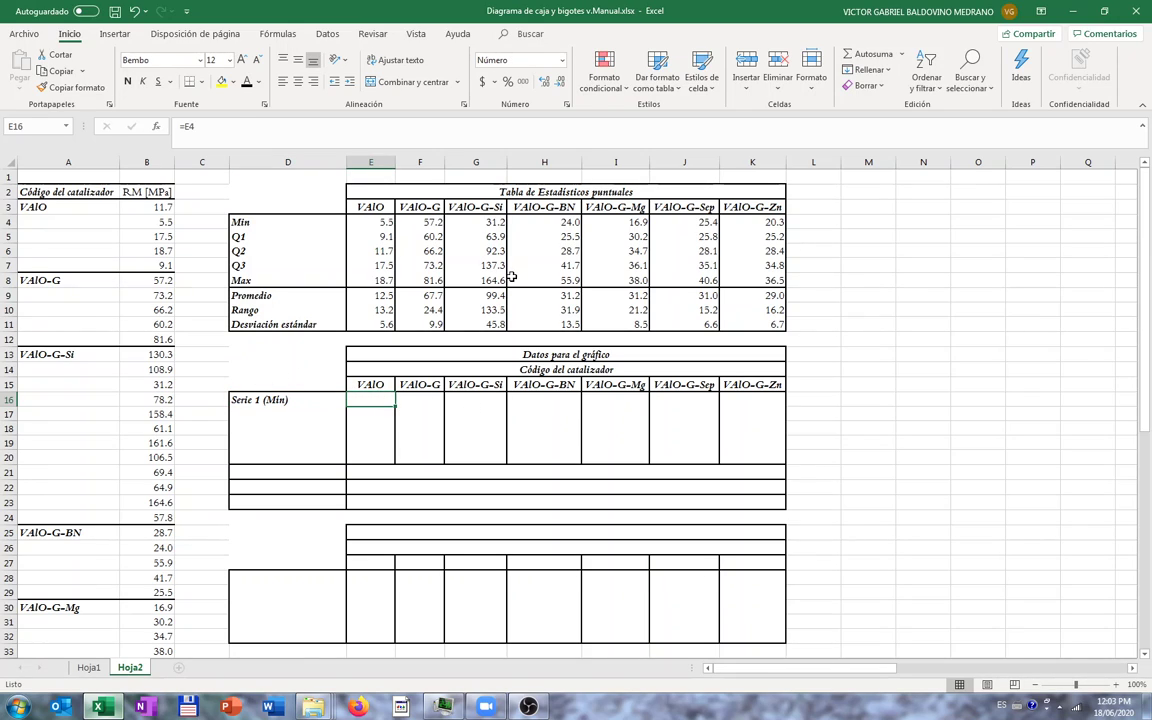
{"action": "left_click", "coordinate": [246, 83]}
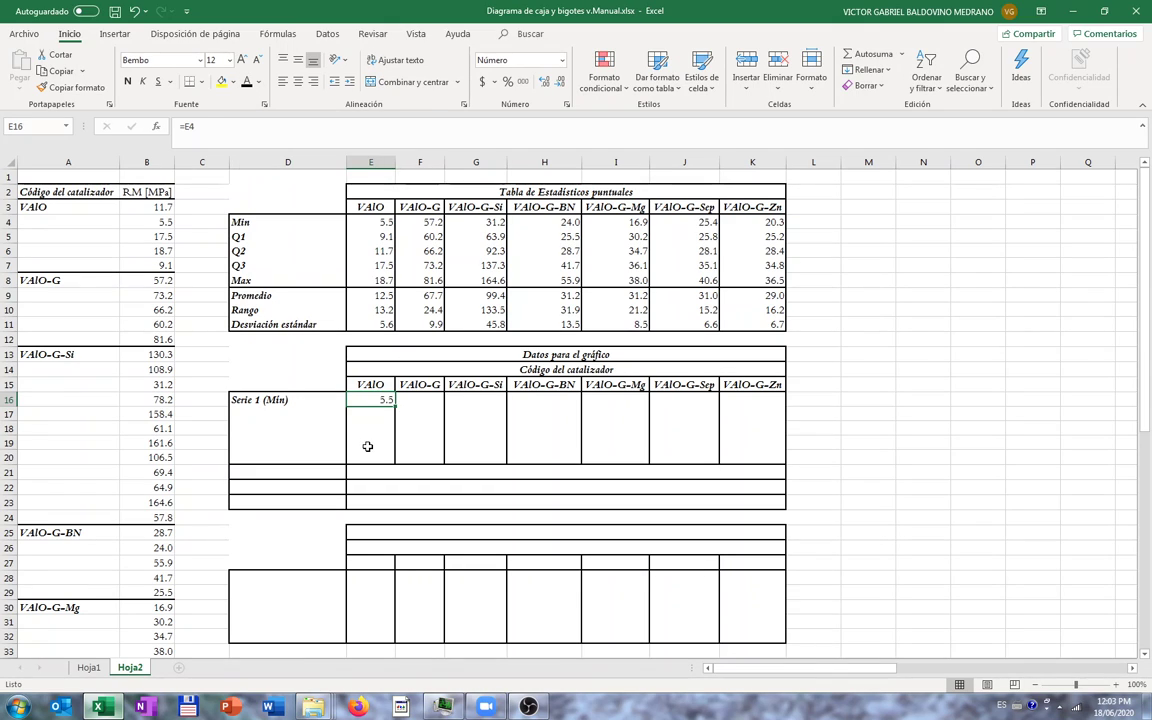
{"action": "left_click_drag", "start_coordinate": [378, 400], "coordinate": [764, 399]}
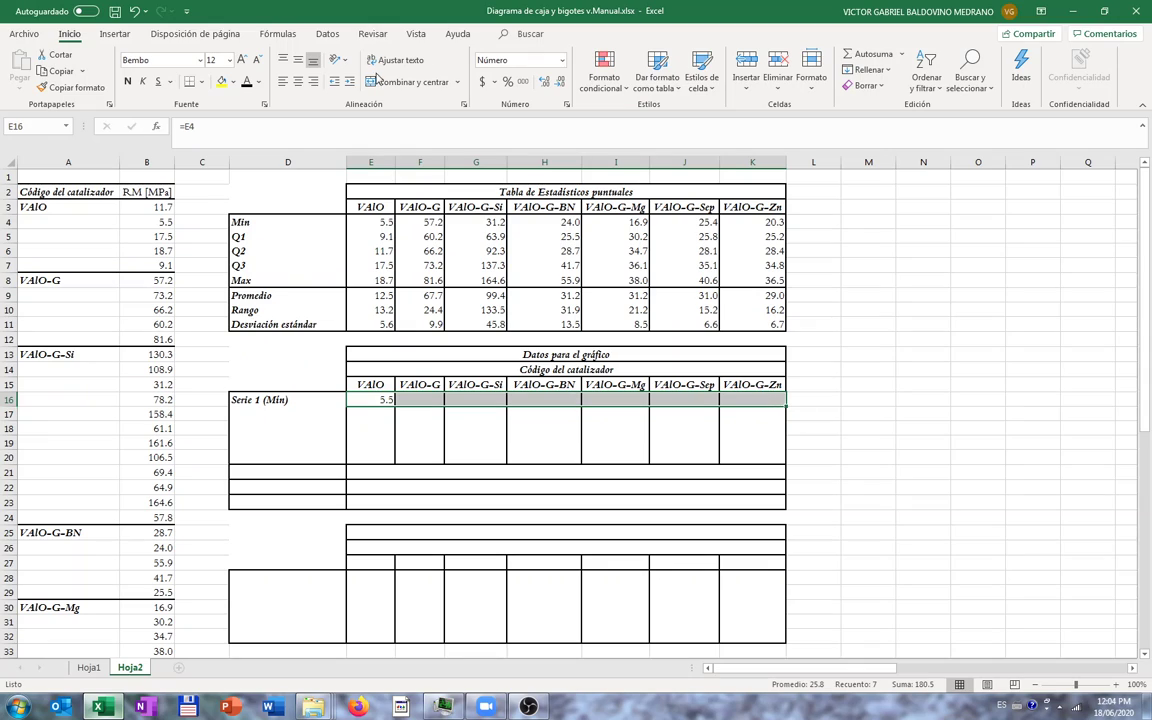
{"action": "key", "text": "ctrl+d"}
- Apply the black font colour to the Serie 2 (Q1-Mín) label in D17 and its values in E17:K17, checking the E5-E4 formula
{"action": "left_click", "coordinate": [252, 408]}
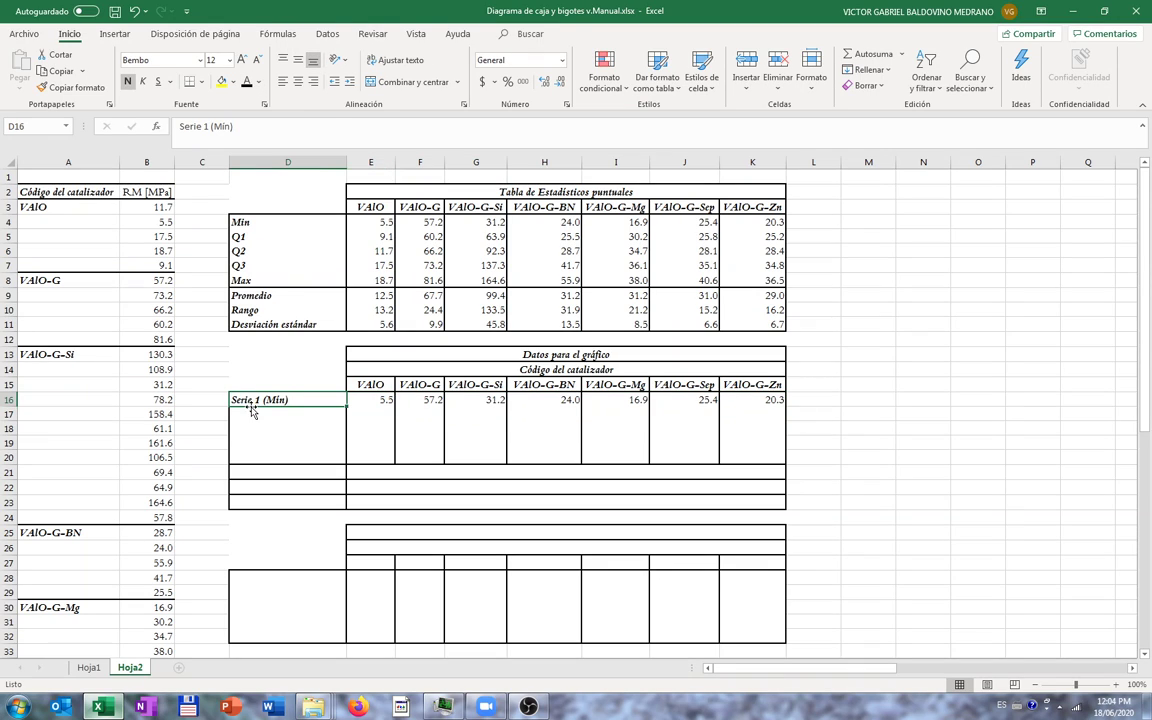
{"action": "left_click", "coordinate": [242, 411]}
{"action": "left_click", "coordinate": [247, 83]}
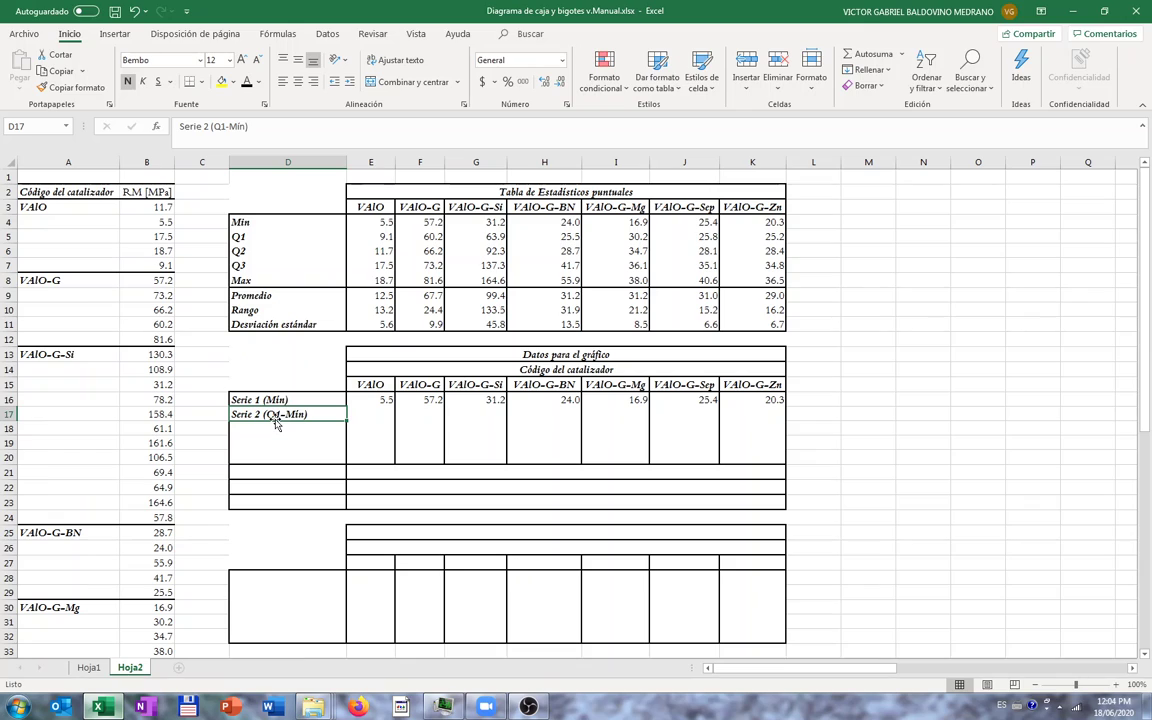
{"action": "left_click", "coordinate": [370, 417]}
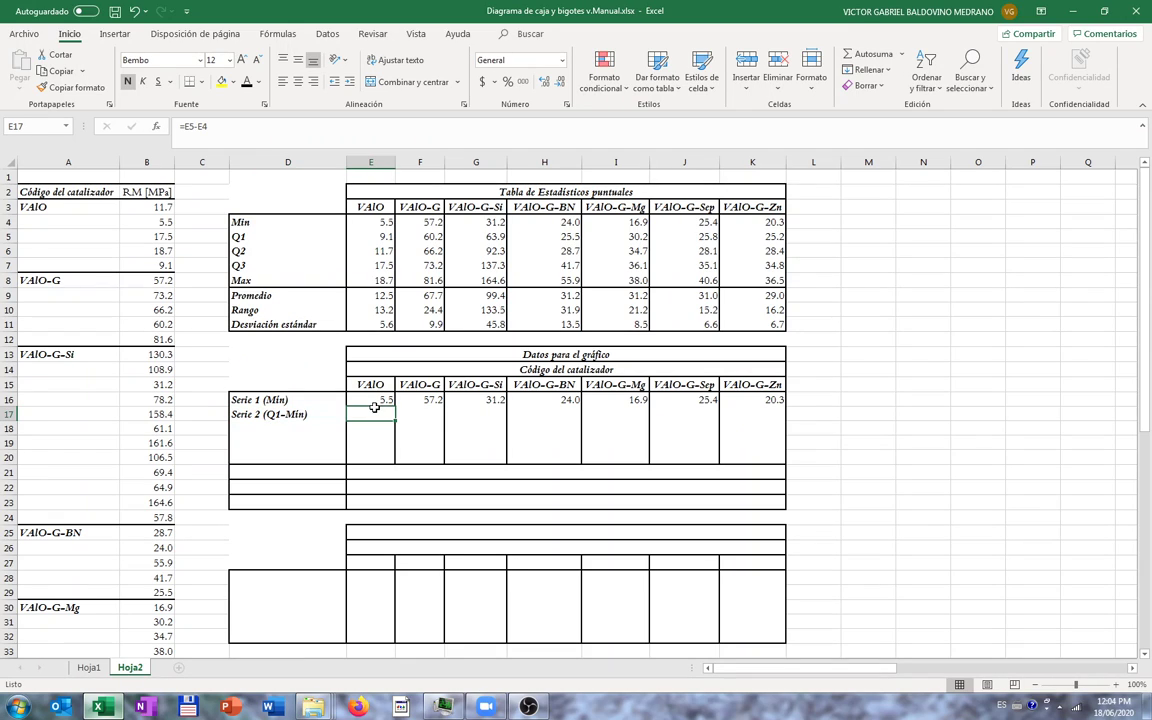
{"action": "mouse_move", "coordinate": [365, 412]}
{"action": "left_mouse_down"}
{"action": "mouse_move", "coordinate": [409, 412]}
{"action": "mouse_move", "coordinate": [385, 414]}
{"action": "left_mouse_up"}
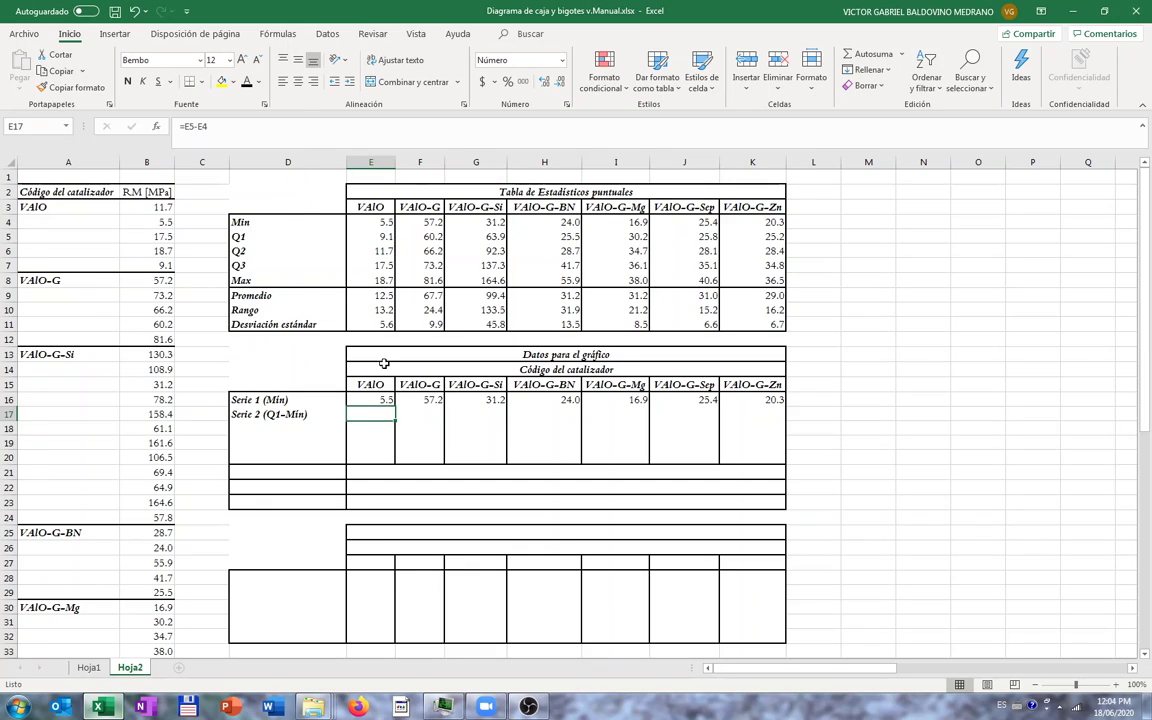
{"action": "left_click_drag", "start_coordinate": [374, 412], "coordinate": [735, 413]}
{"action": "left_click", "coordinate": [248, 84]}
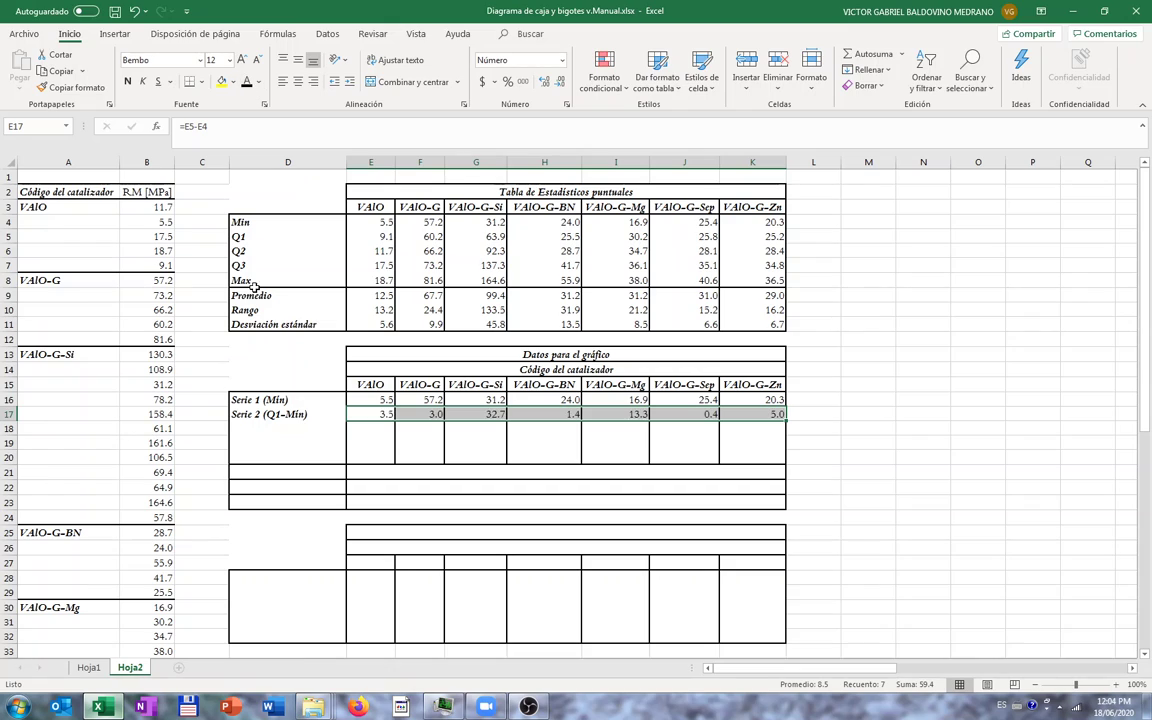
- Turn the Serie 3 (Q2-Q1) label in D18 and its difference values in E18:K18 black
{"action": "left_click", "coordinate": [243, 424]}
{"action": "left_click", "coordinate": [244, 86]}
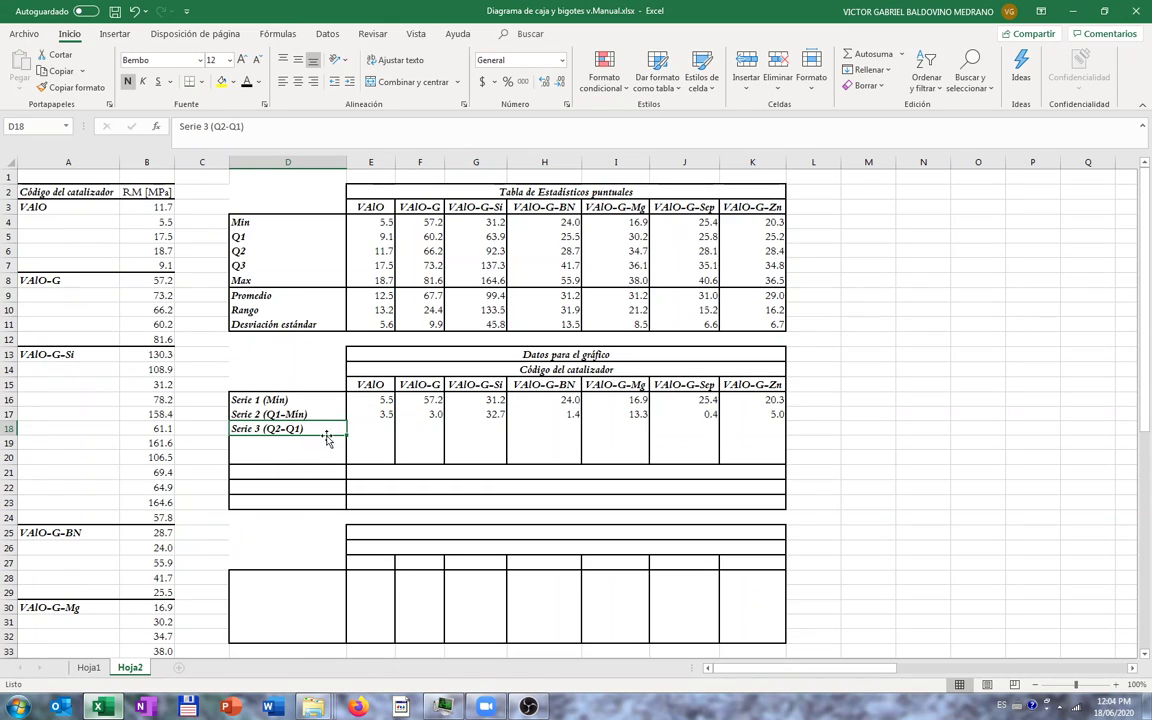
{"action": "left_click_drag", "start_coordinate": [378, 428], "coordinate": [735, 431]}
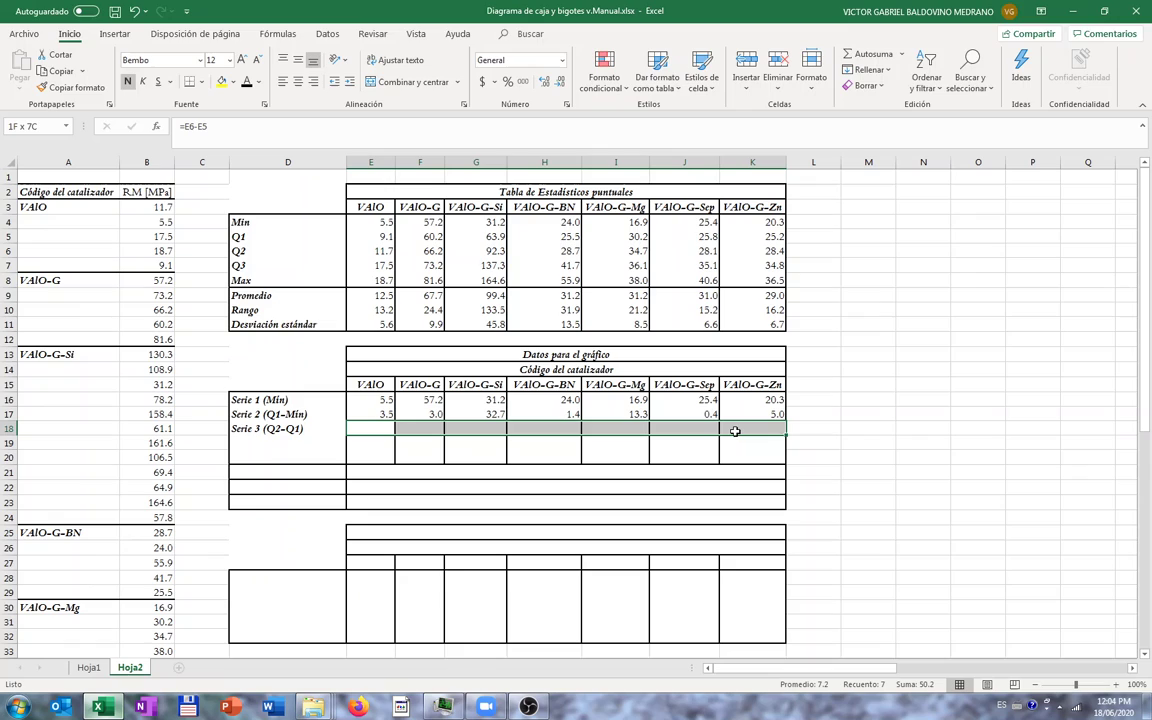
{"action": "left_click", "coordinate": [244, 84]}
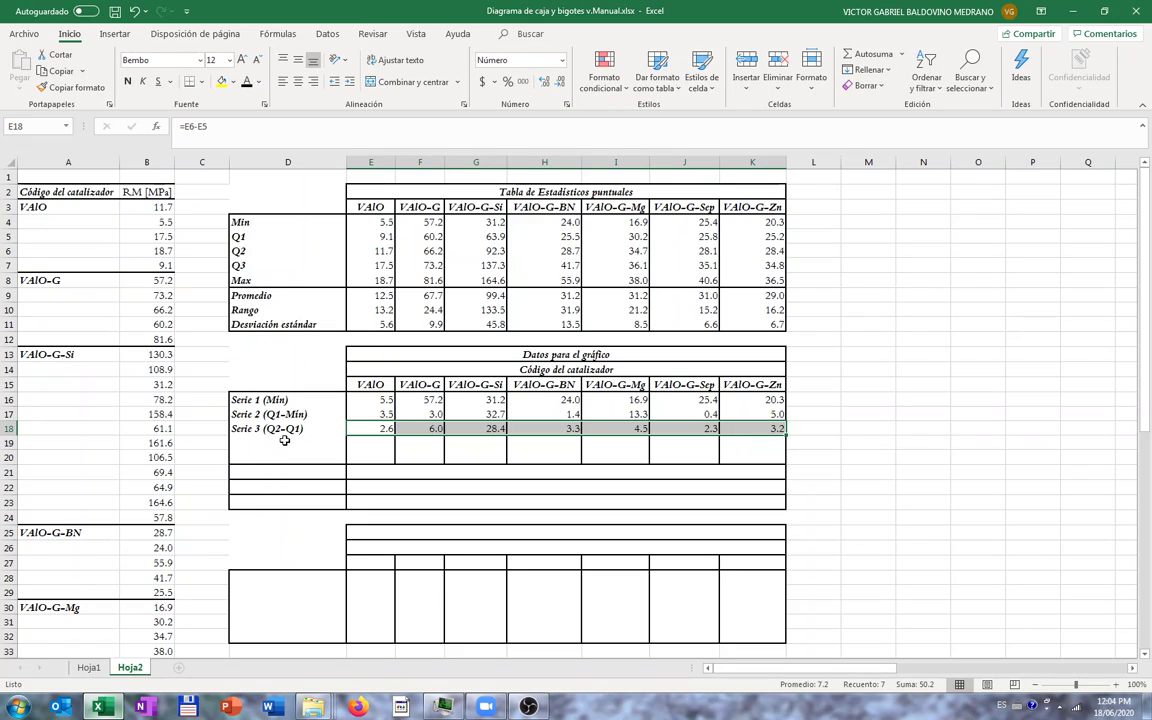
- Apply the black font colour to the labels Serie 4 (Q3-Q2) in D19 and Serie 5 (Máx-Q3) in D20
{"action": "left_click", "coordinate": [254, 444]}
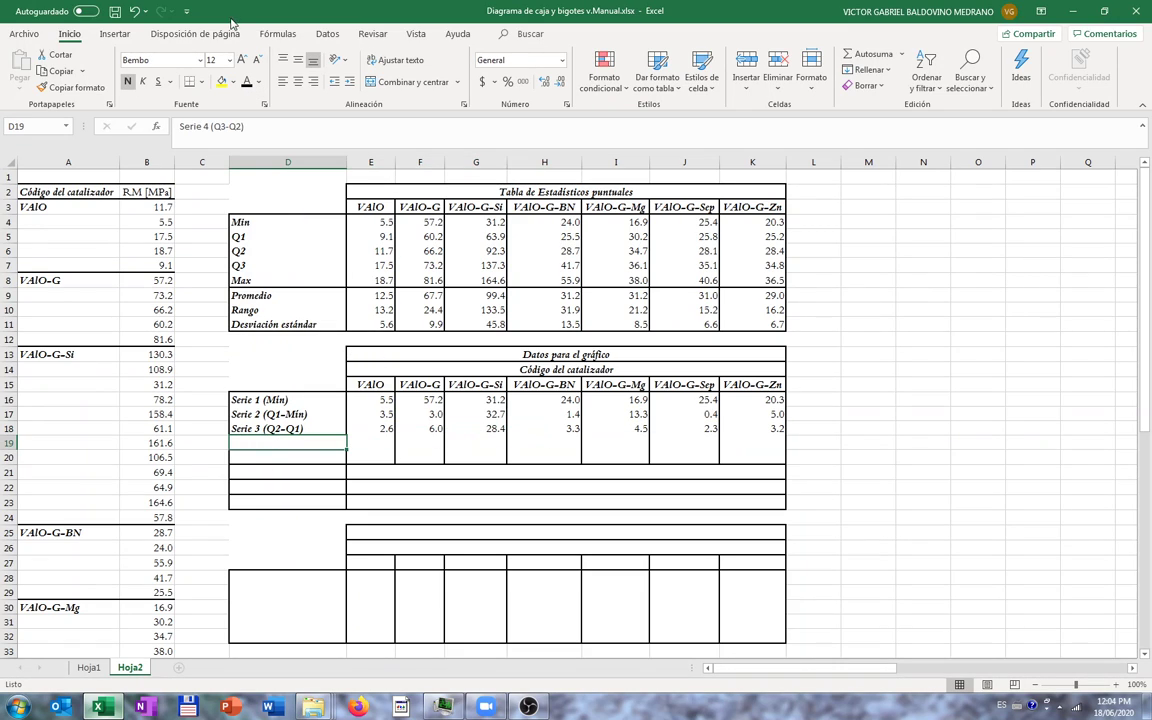
{"action": "left_click", "coordinate": [244, 83]}
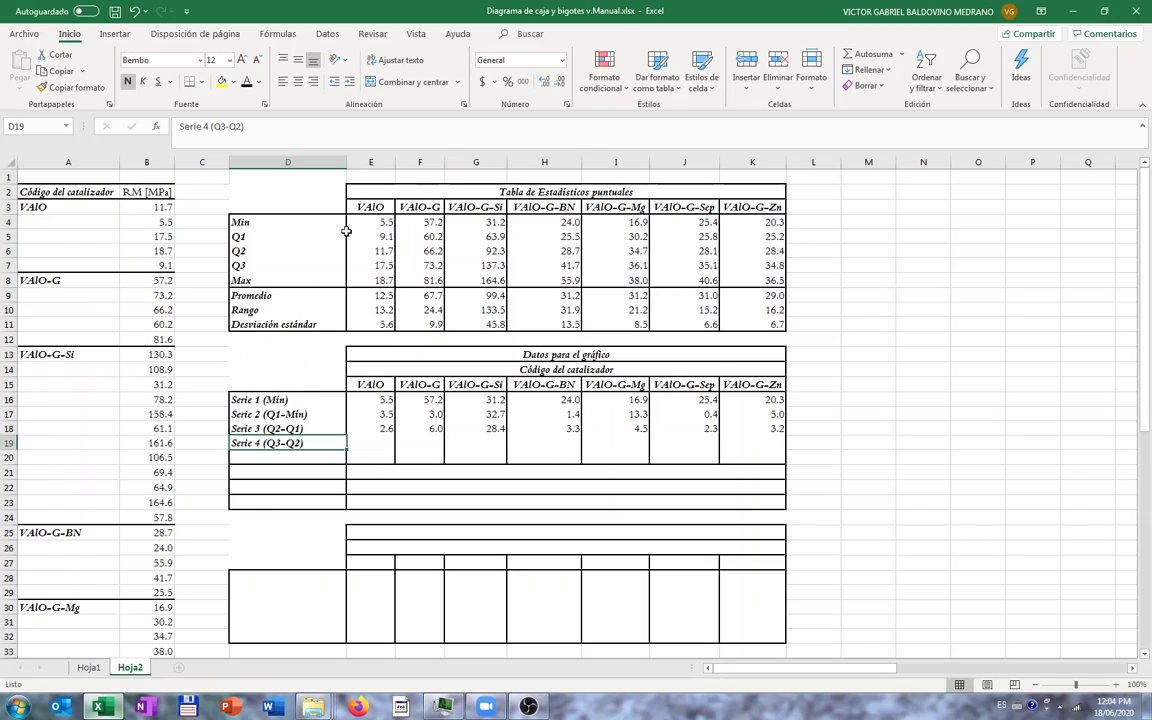
{"action": "left_click", "coordinate": [252, 460]}
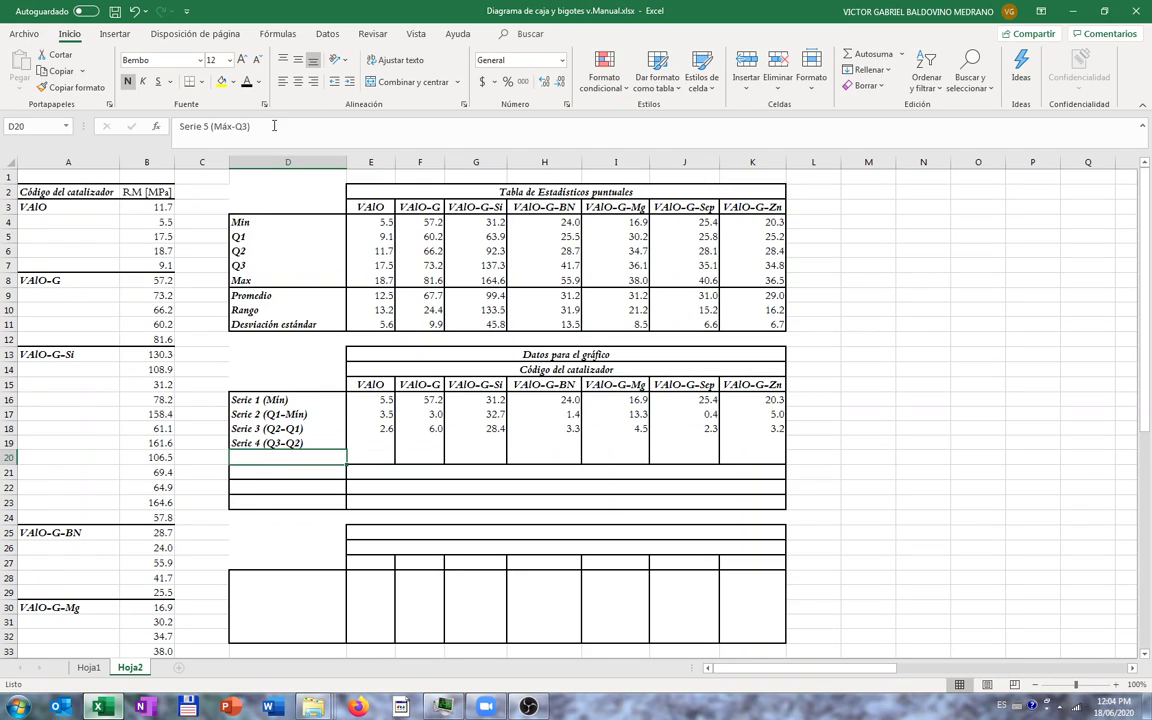
{"action": "left_click", "coordinate": [244, 83]}
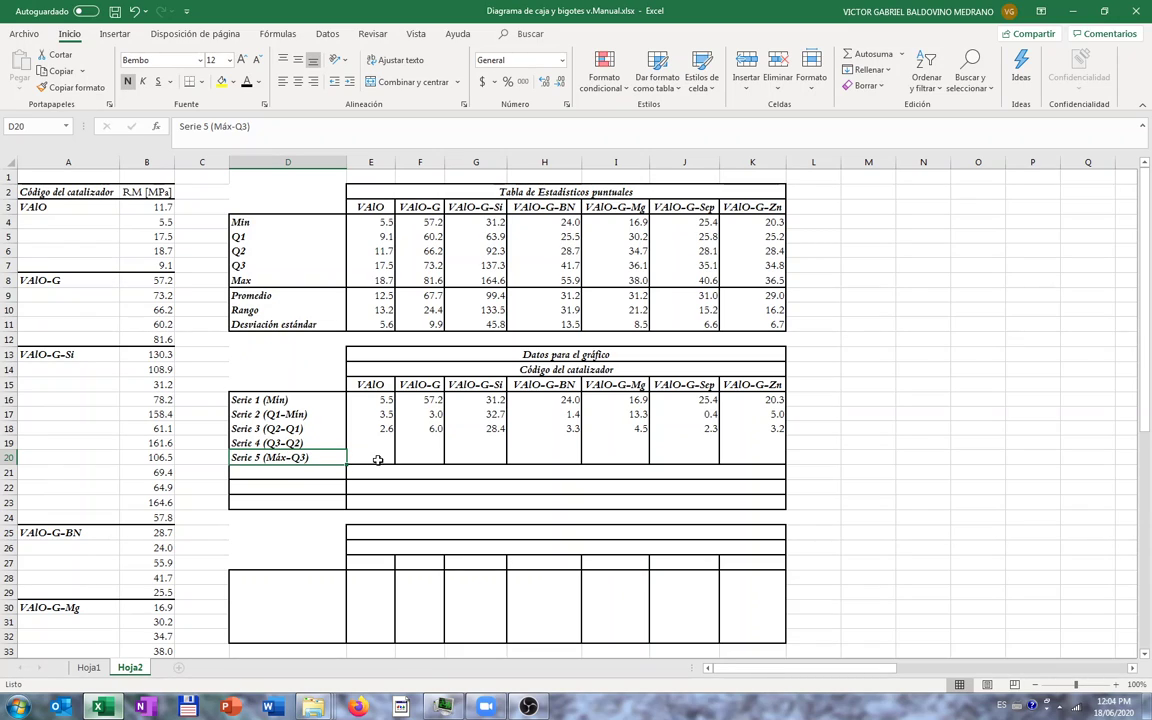
- Apply the black font colour to the Serie 4 and Serie 5 values in E19:K20
{"action": "left_click_drag", "start_coordinate": [378, 443], "coordinate": [732, 457]}
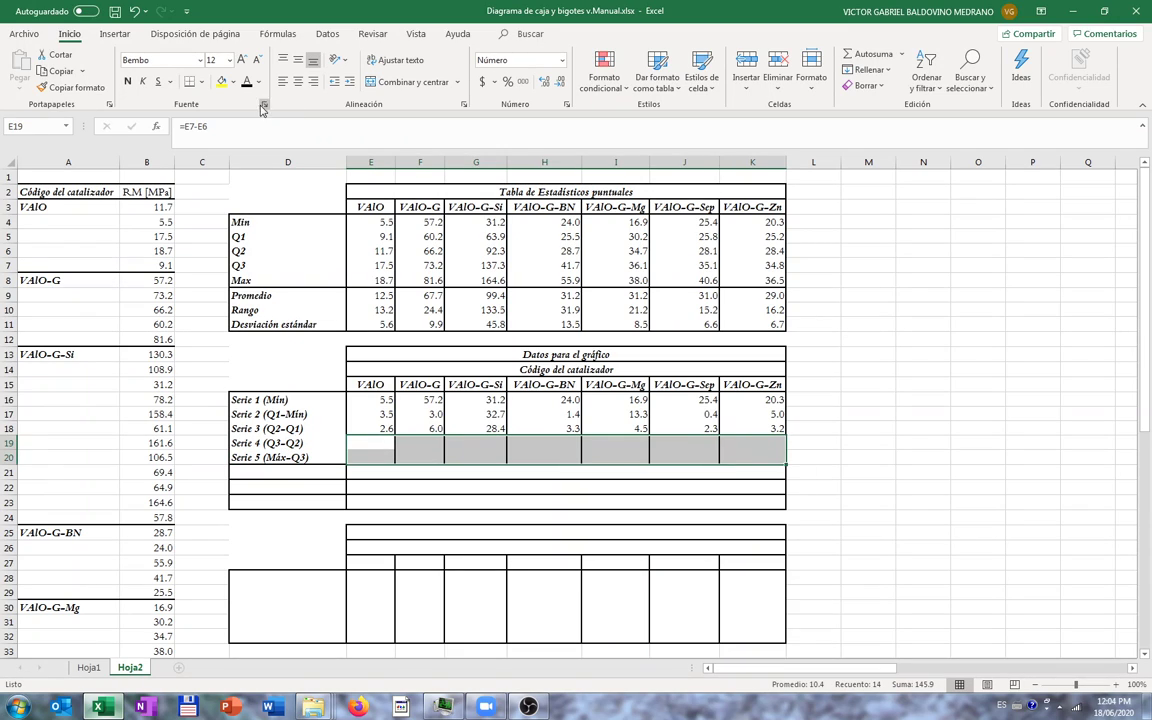
{"action": "key", "text": "ctrl+v"}
{"action": "left_click", "coordinate": [469, 423]}
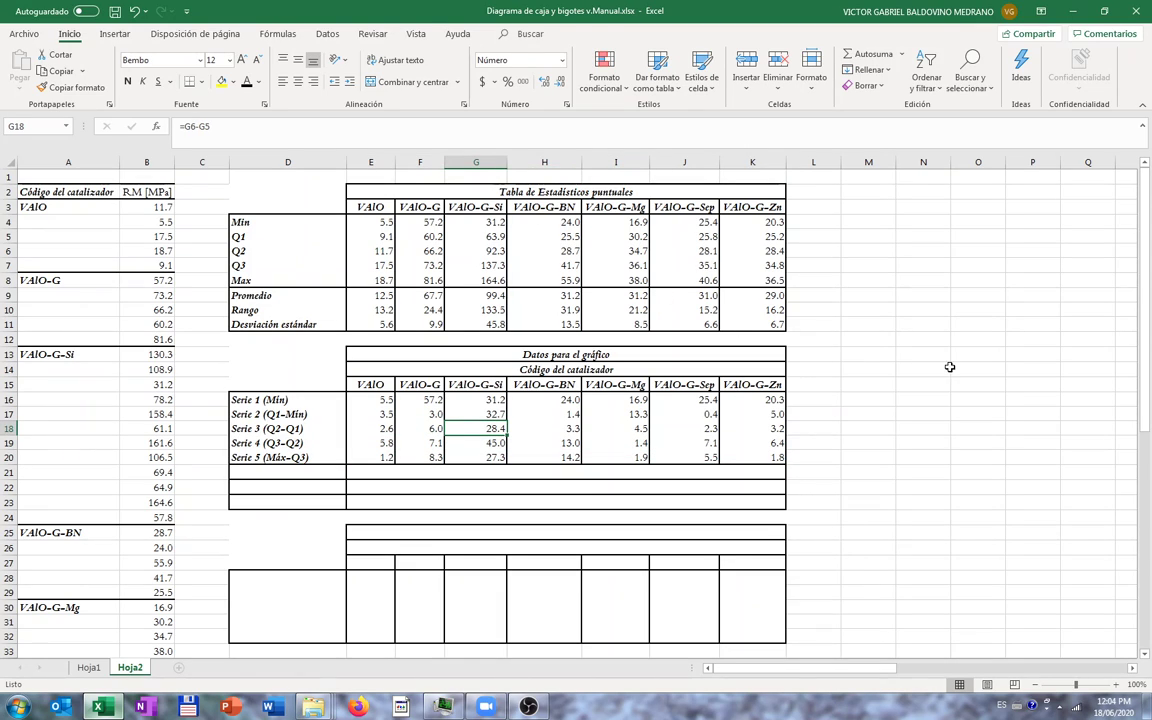
- Insert a 2-D stacked column chart from D15:K19, place it beside the tables from column L, and enlarge it to about row 20
{"action": "left_click", "coordinate": [292, 383]}
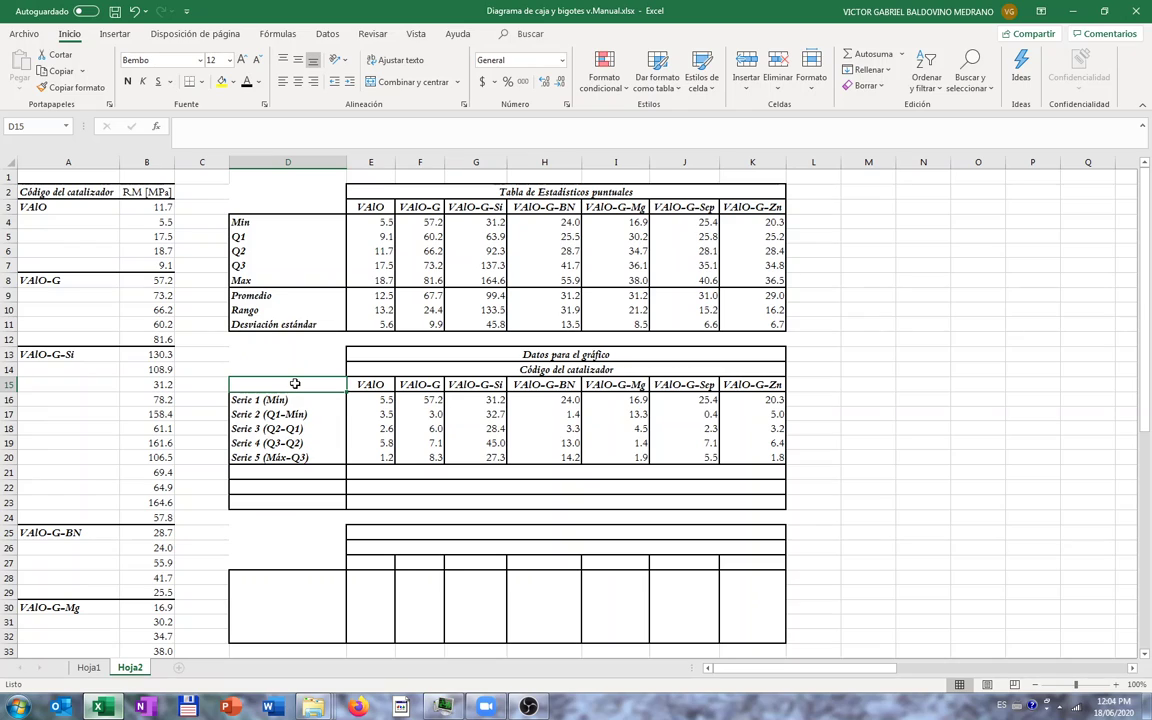
{"action": "left_click_drag", "start_coordinate": [288, 384], "coordinate": [760, 446]}
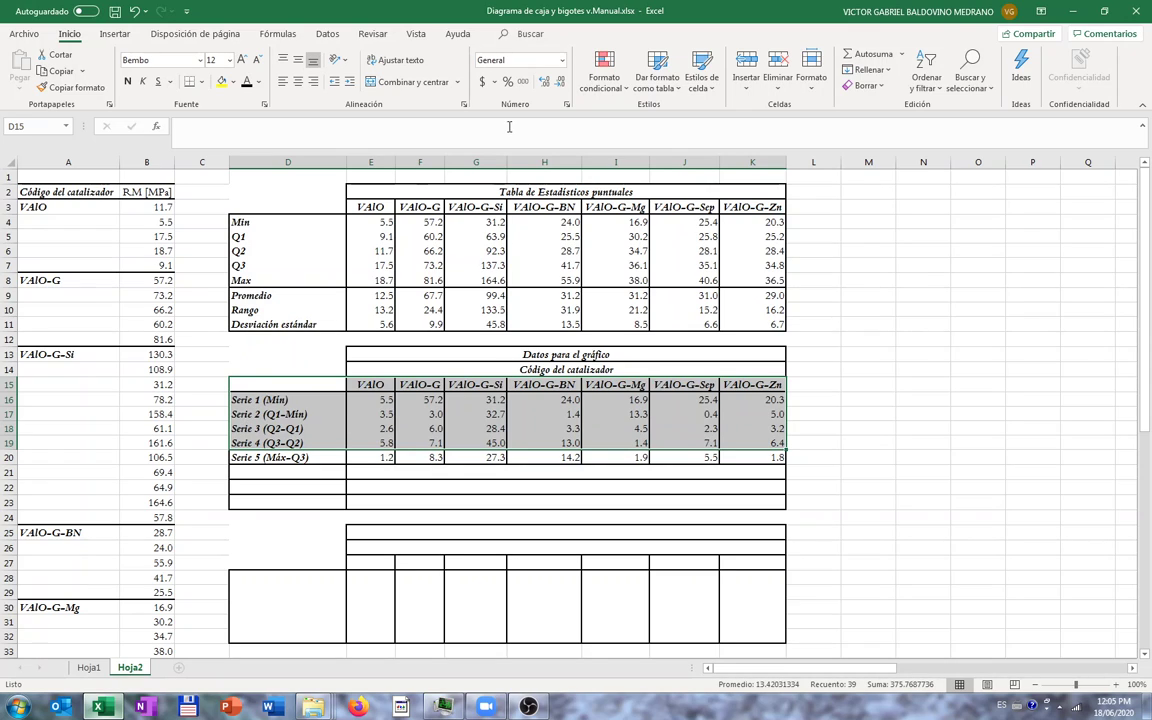
{"action": "left_click", "coordinate": [122, 36]}
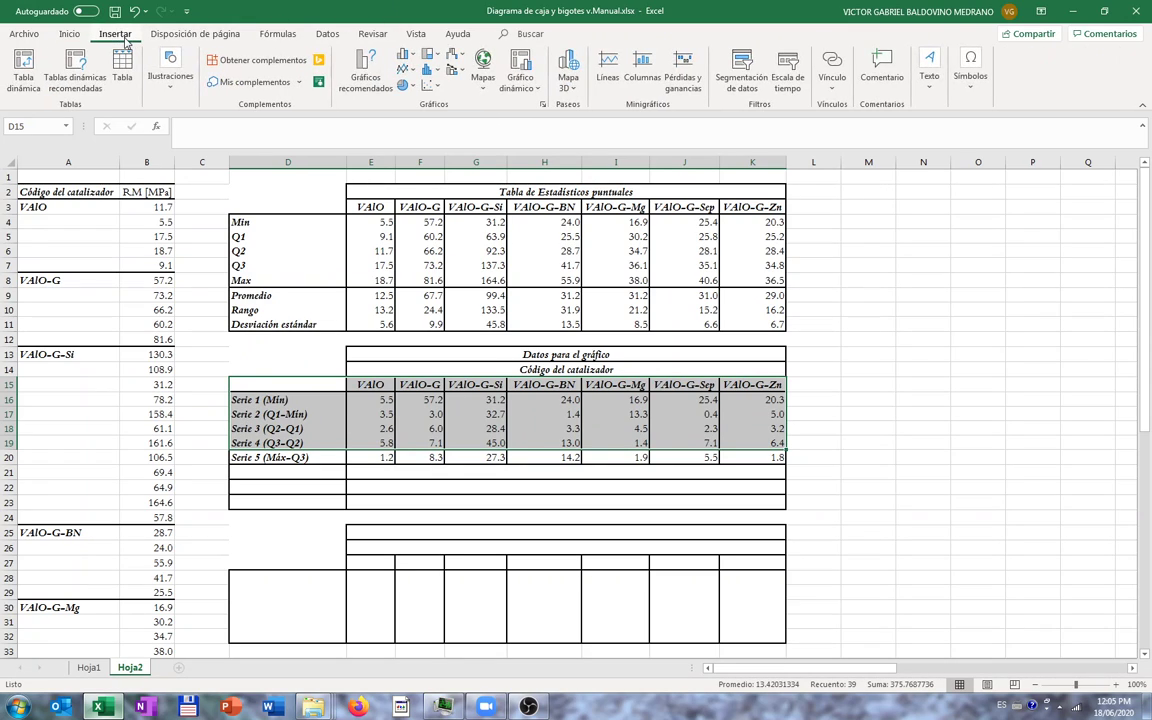
{"action": "left_click", "coordinate": [417, 58]}
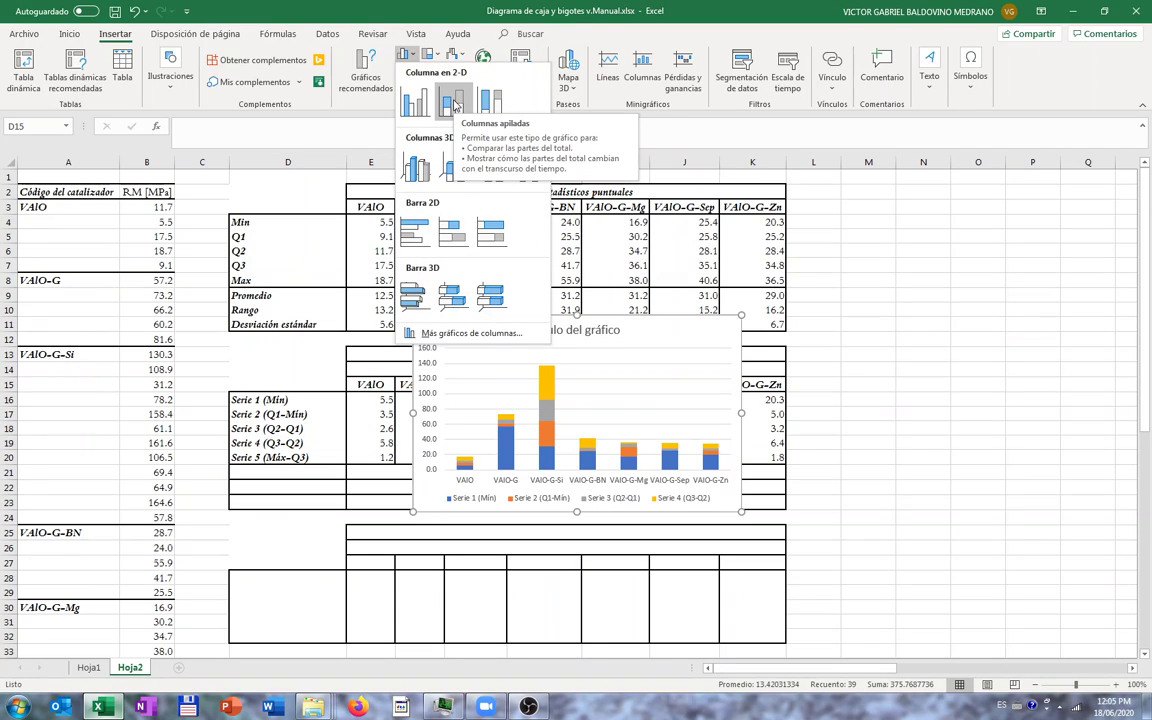
{"action": "left_click", "coordinate": [453, 103]}
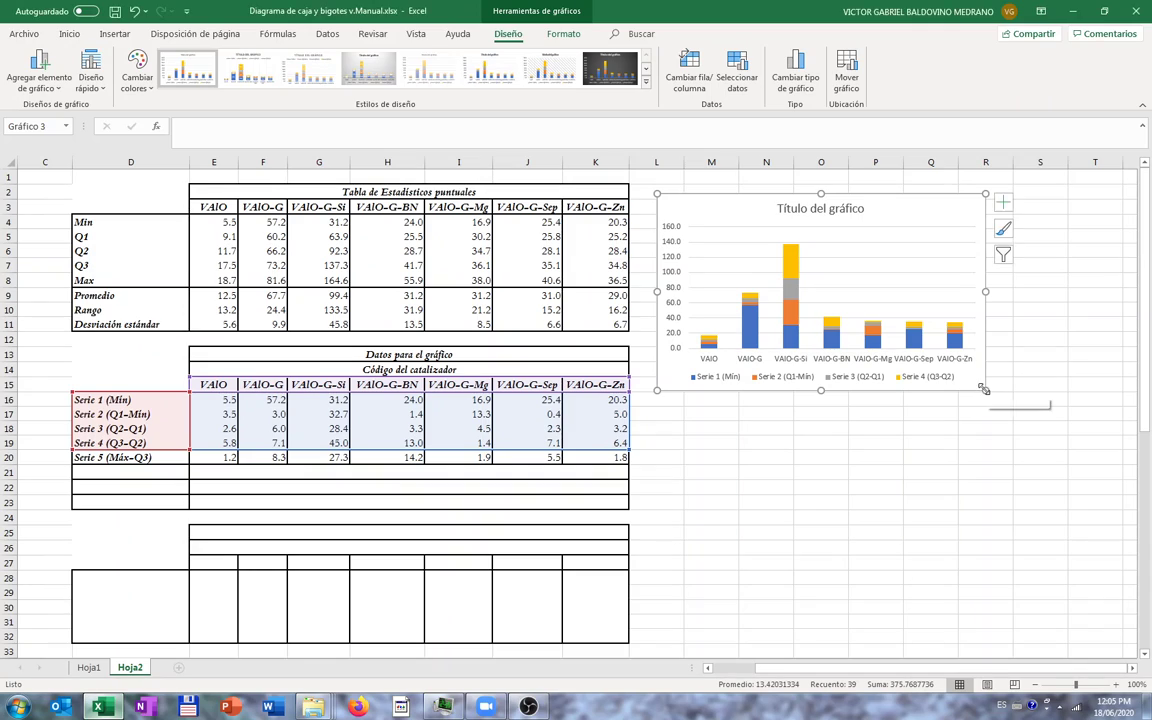
{"action": "left_click_drag", "start_coordinate": [985, 391], "coordinate": [1006, 470]}
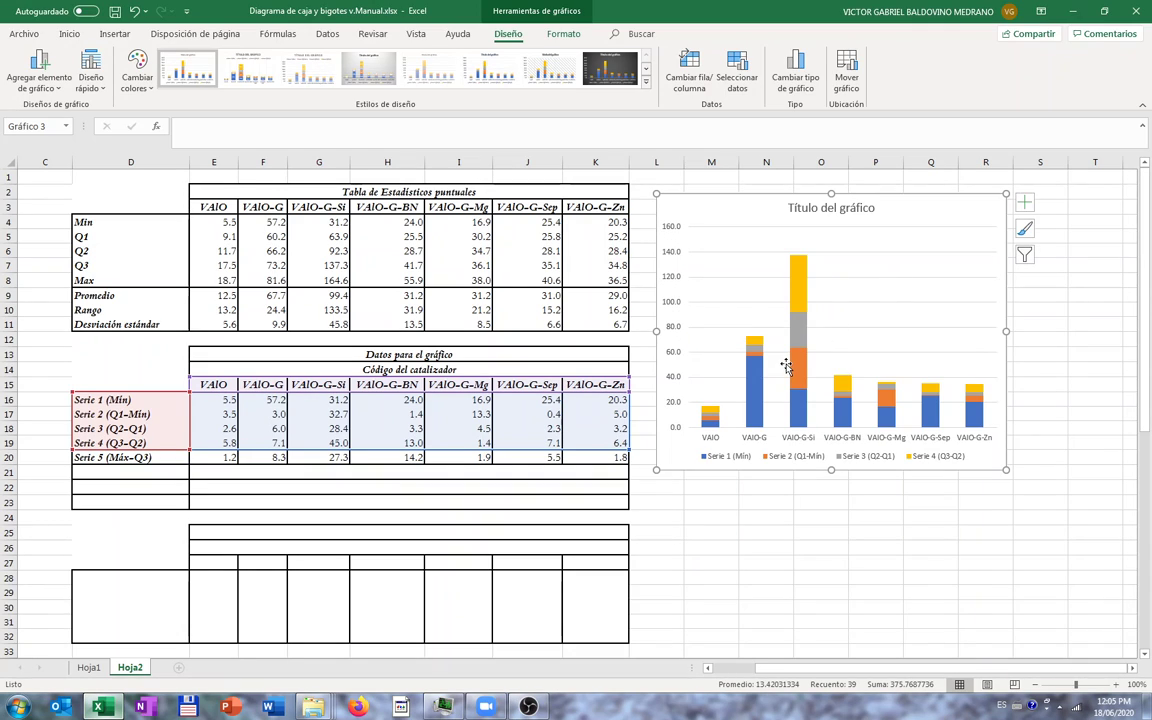
- Remove the fill from the Serie 1 (Mín) columns in the stacked chart
{"action": "left_click", "coordinate": [757, 400]}
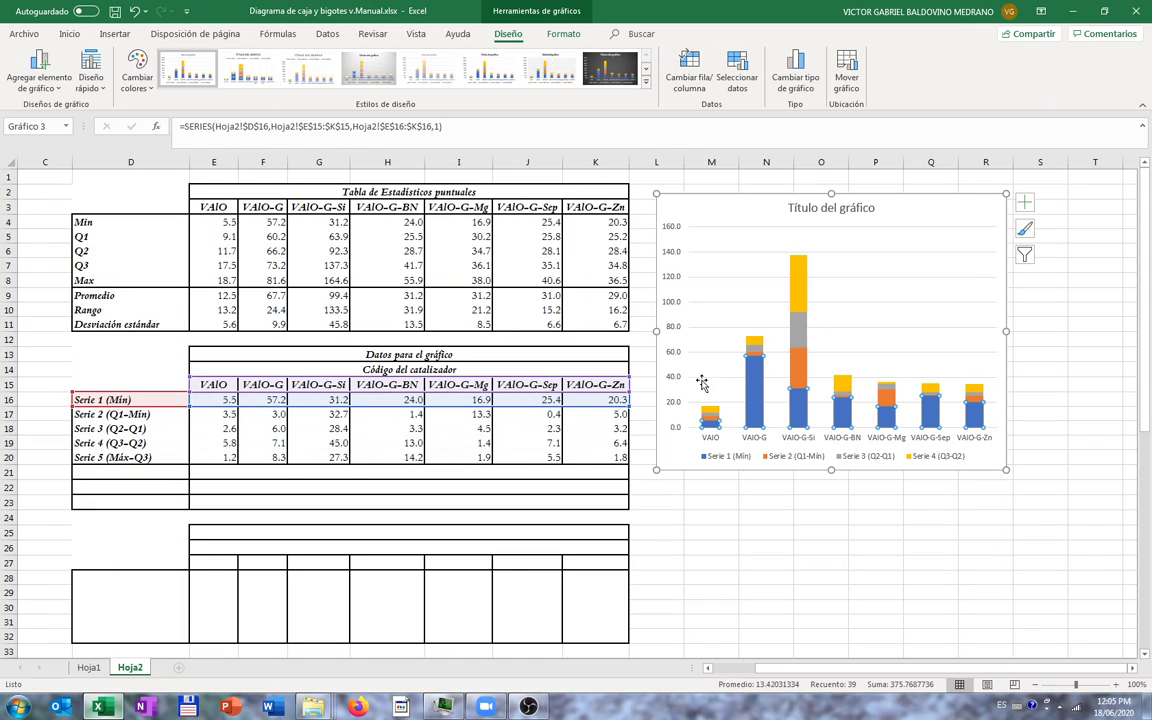
{"action": "left_click", "coordinate": [702, 383]}
{"action": "left_click", "coordinate": [753, 401]}
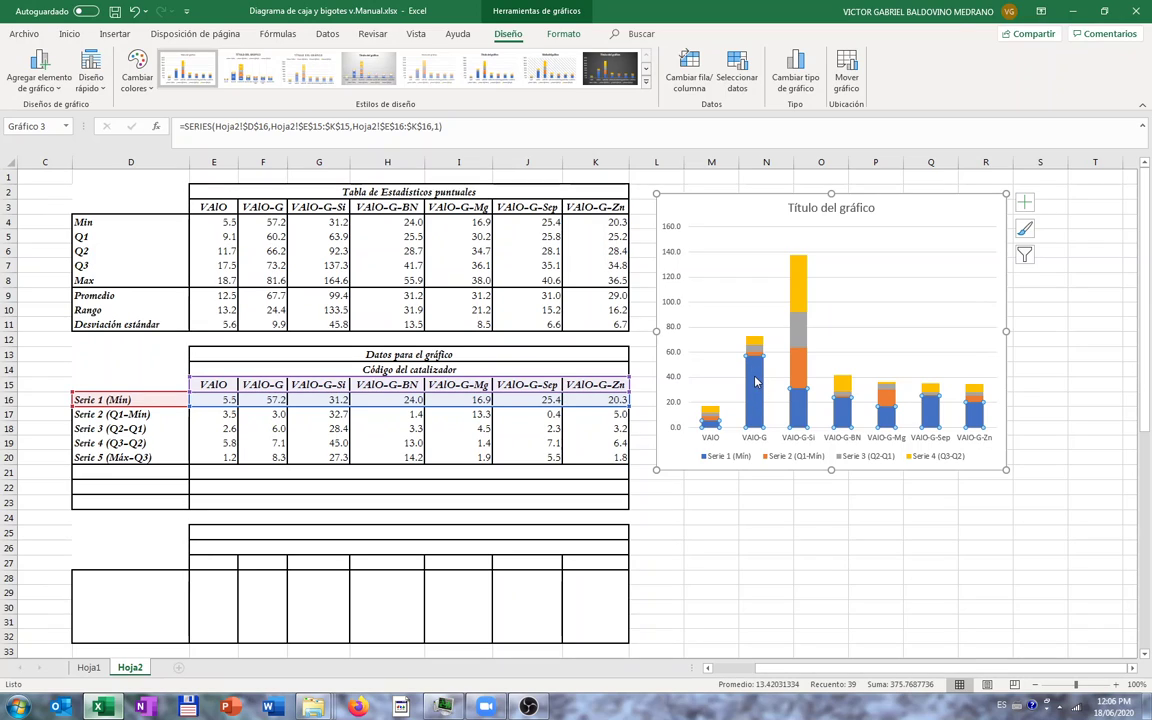
{"action": "right_click", "coordinate": [756, 380]}
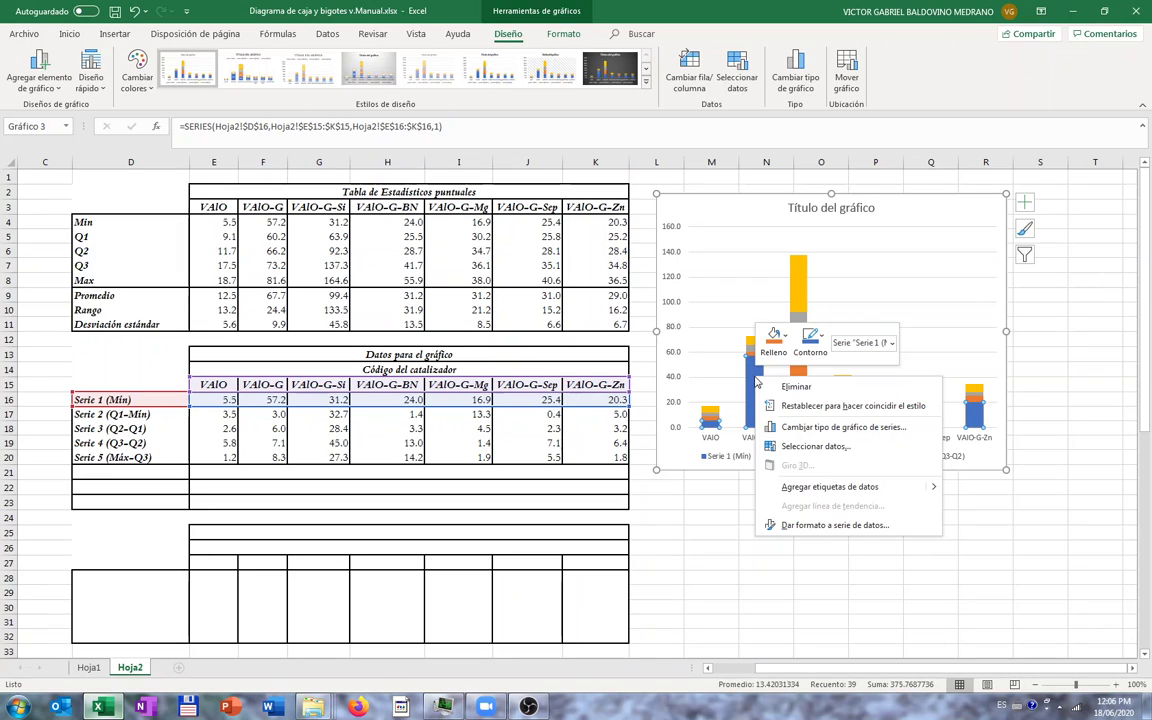
{"action": "left_click", "coordinate": [785, 337]}
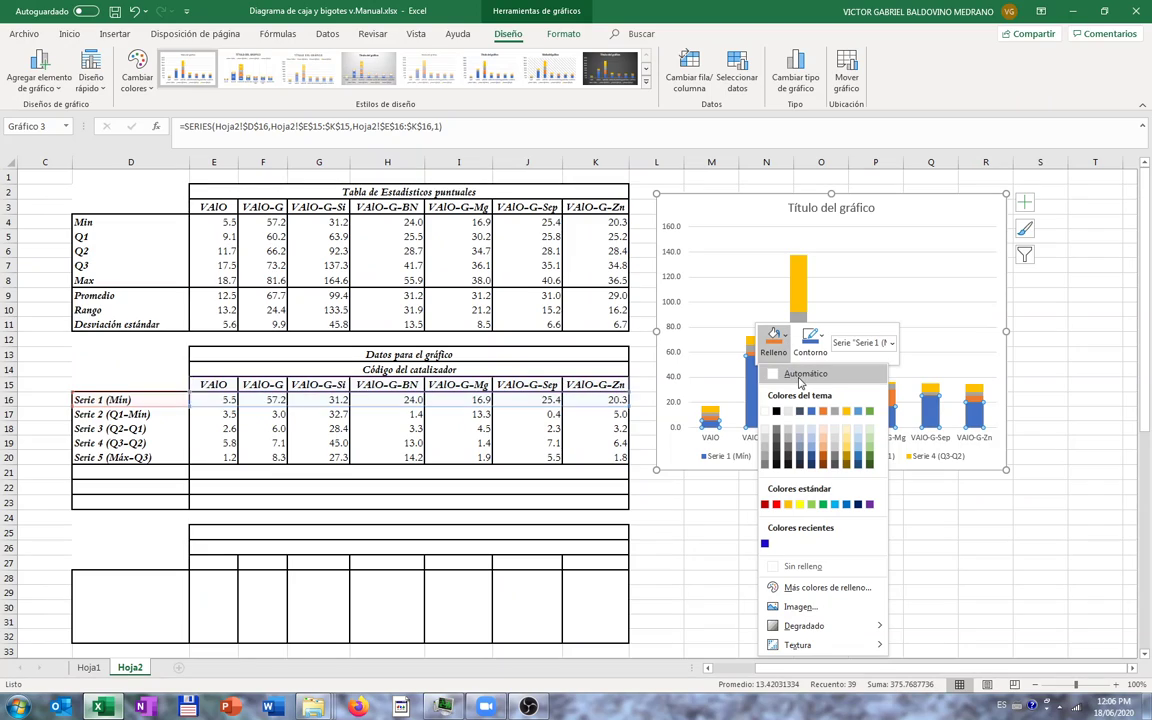
{"action": "left_click", "coordinate": [803, 566]}
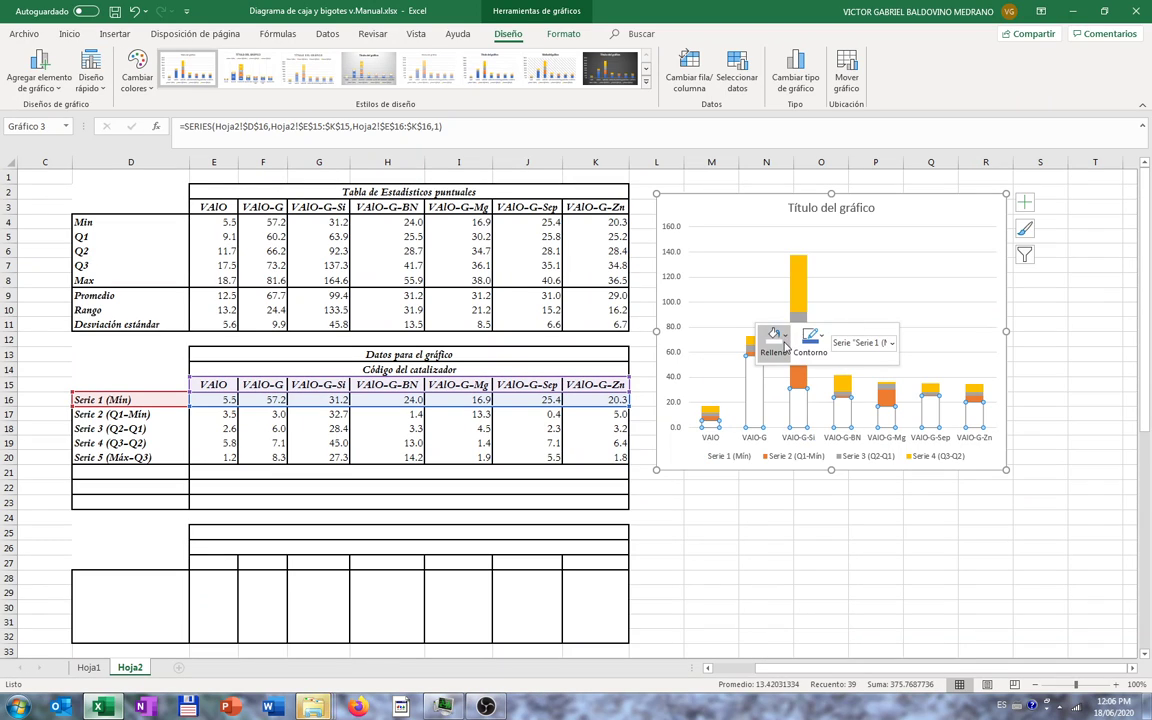
{"action": "left_click", "coordinate": [778, 338]}
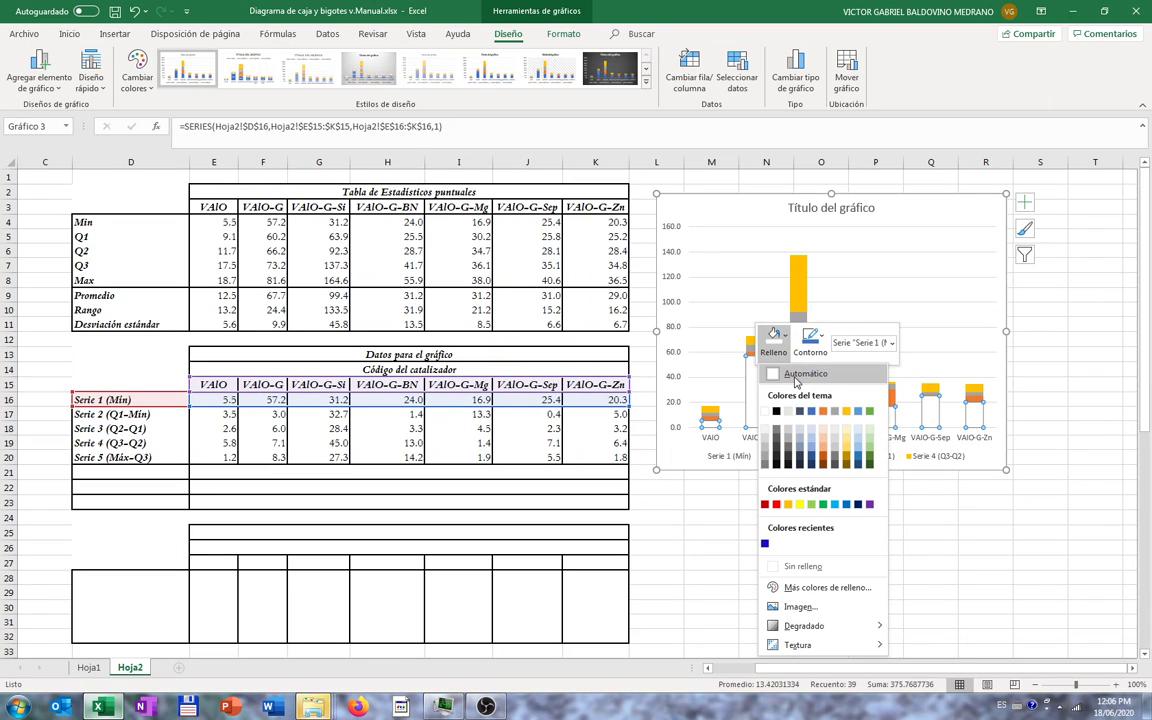
{"action": "left_click", "coordinate": [775, 567]}
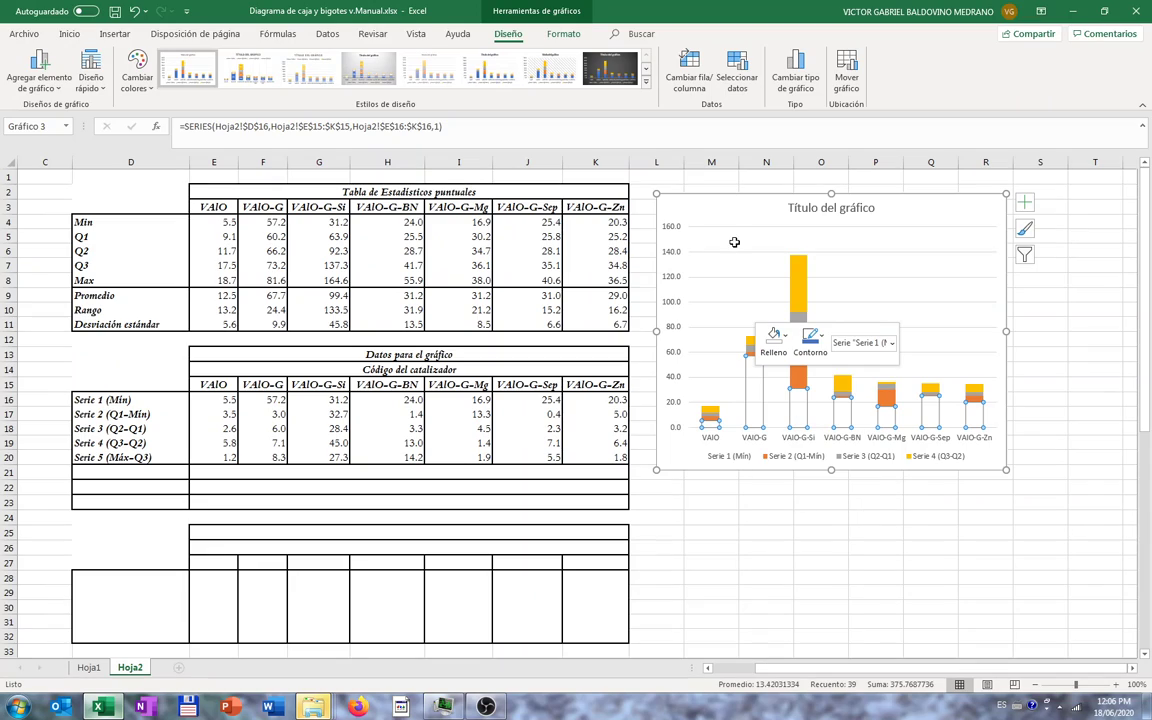
{"action": "left_click", "coordinate": [751, 288]}
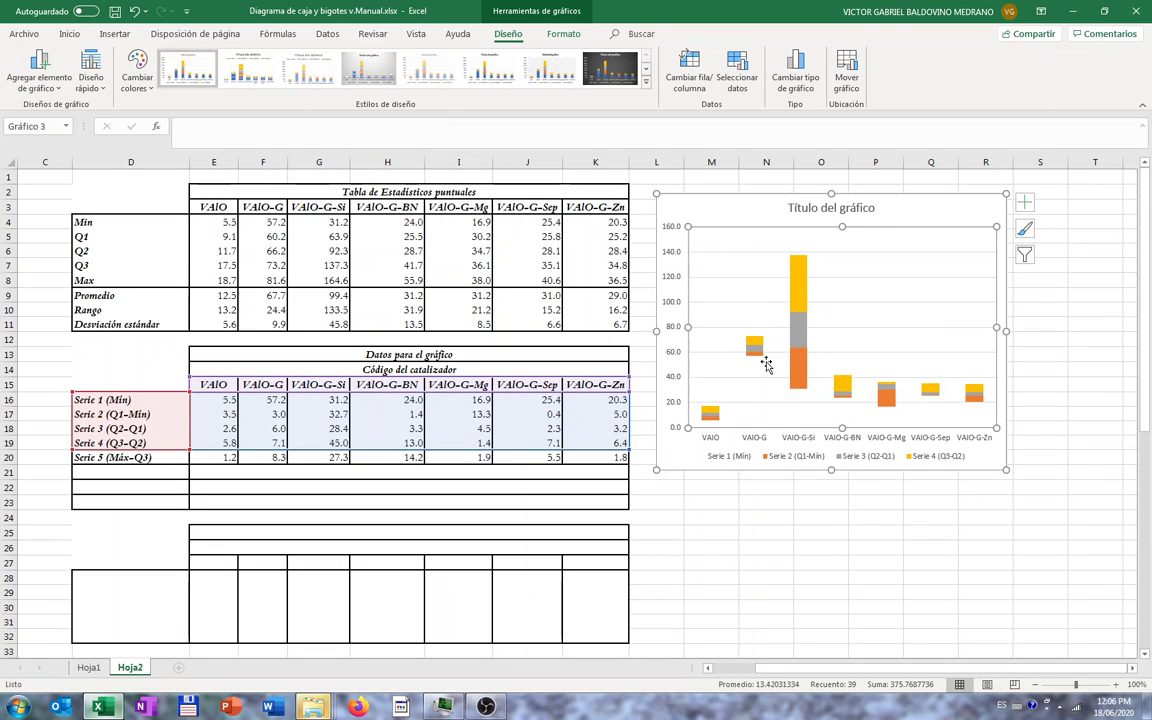
- Set the Serie 2 (Q1-Mín) columns in the chart to no fill
{"action": "left_click", "coordinate": [800, 372]}
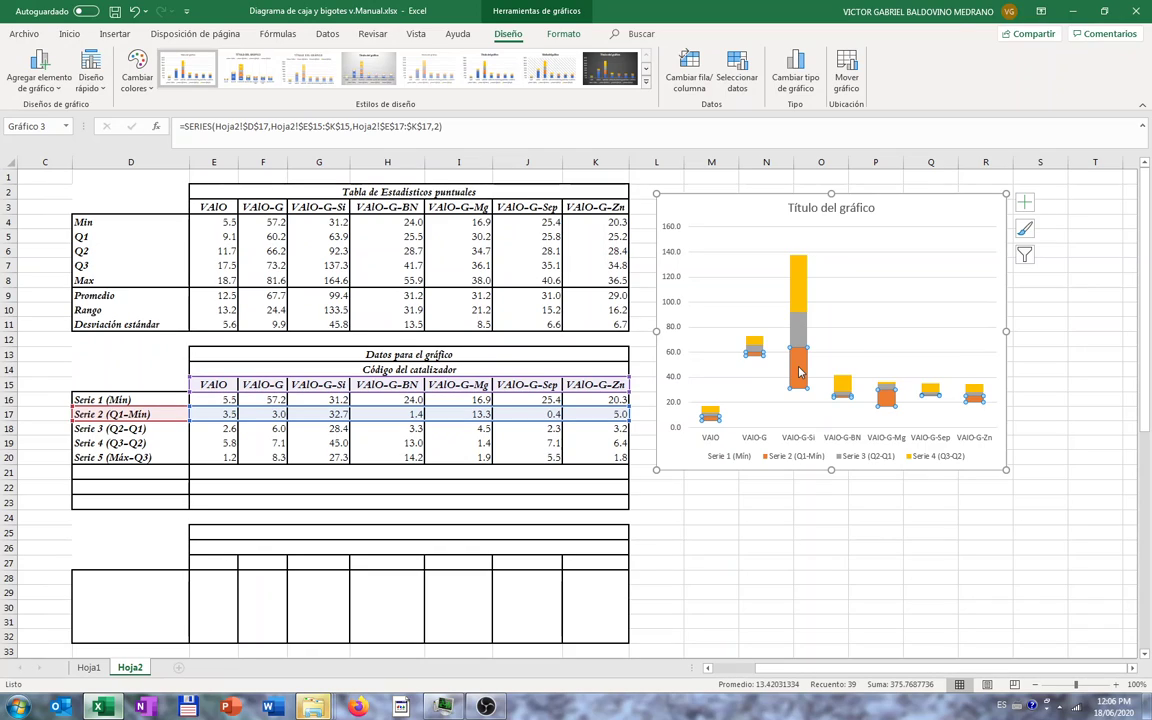
{"action": "right_click", "coordinate": [800, 372]}
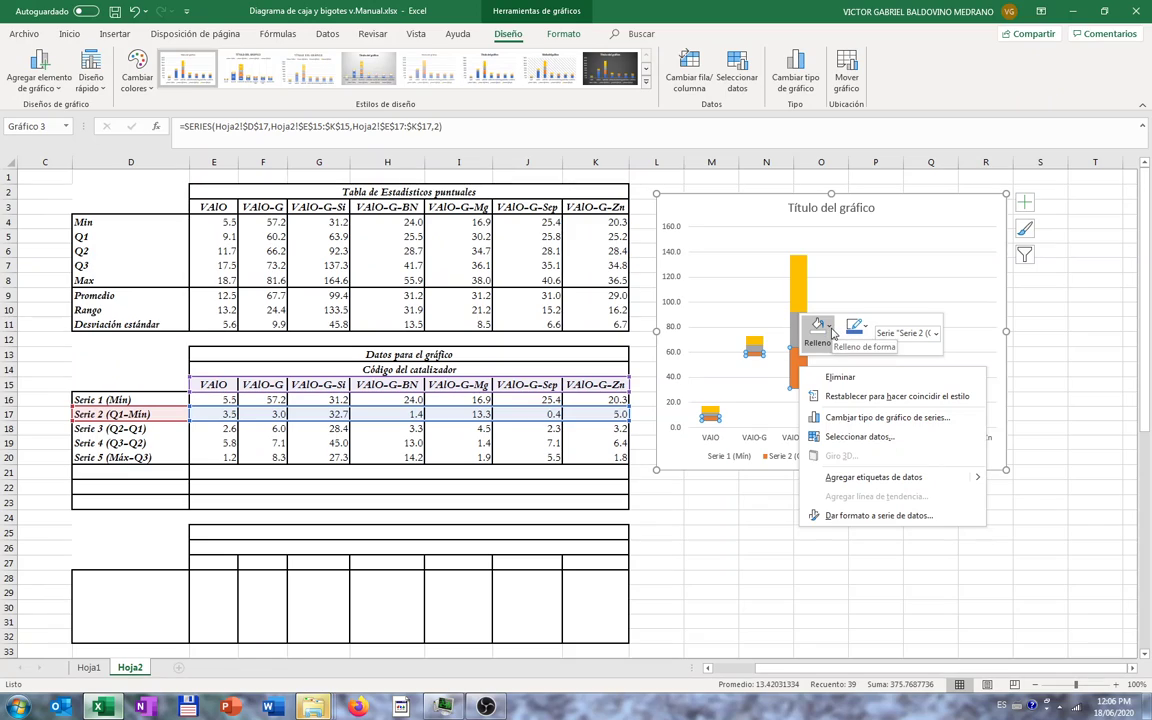
{"action": "left_click", "coordinate": [831, 333]}
{"action": "left_click", "coordinate": [846, 556]}
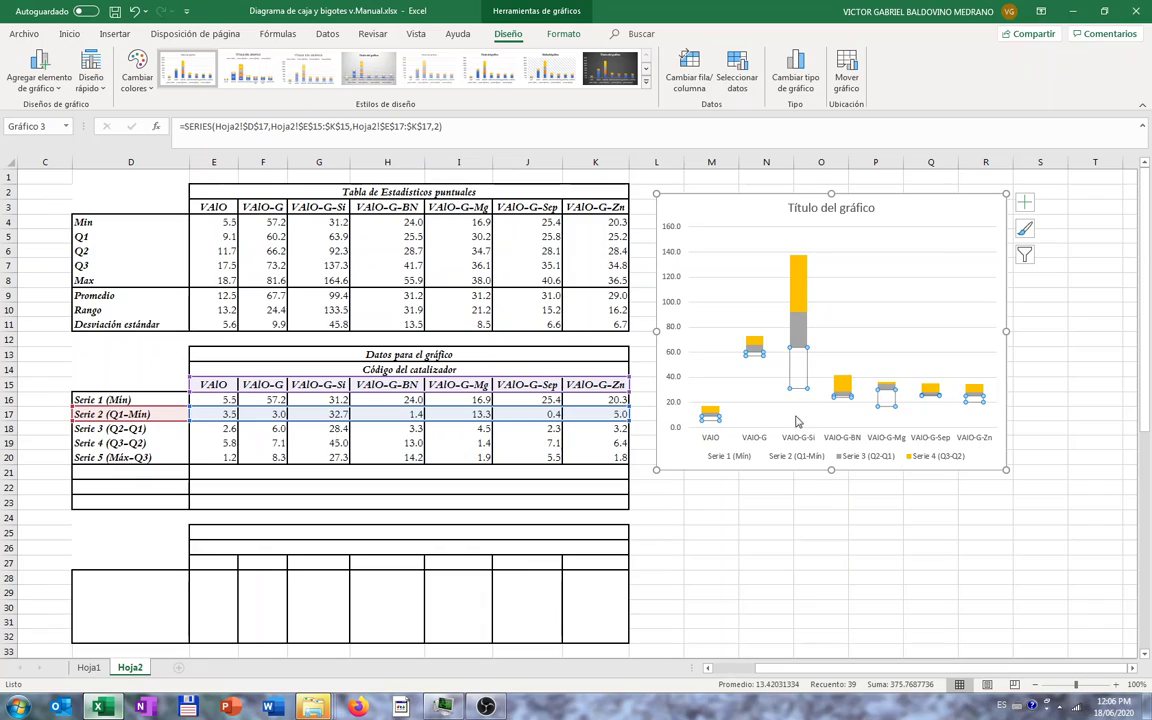
- Add error bars to the Serie 2 (Q1-Mín) series with the detailed error bar options open, and select those bars
{"action": "mouse_move", "coordinate": [801, 273]}
{"action": "left_click", "coordinate": [57, 90]}
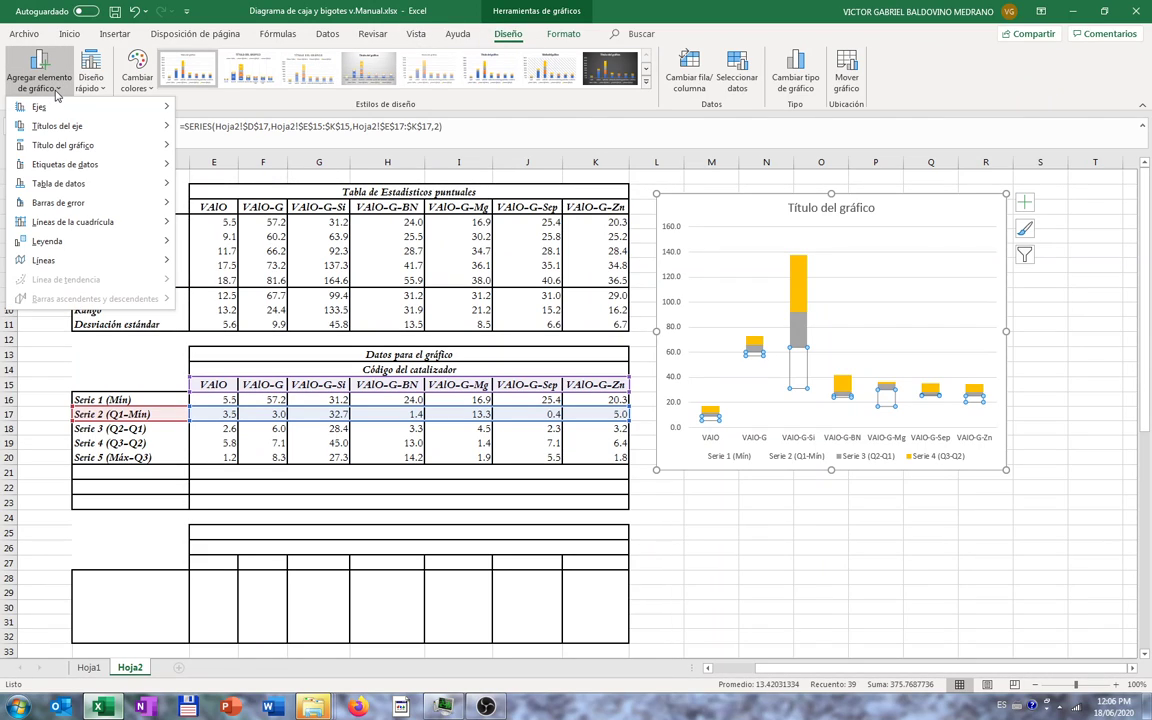
{"action": "mouse_move", "coordinate": [140, 204]}
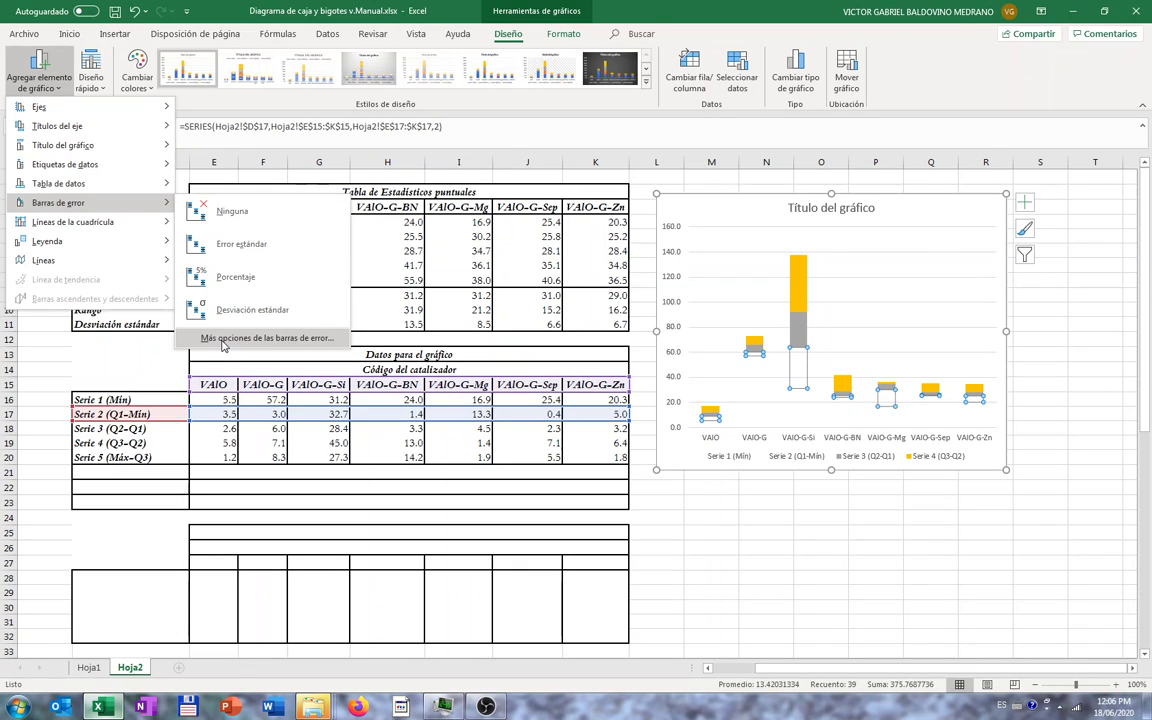
{"action": "key", "text": "Escape"}
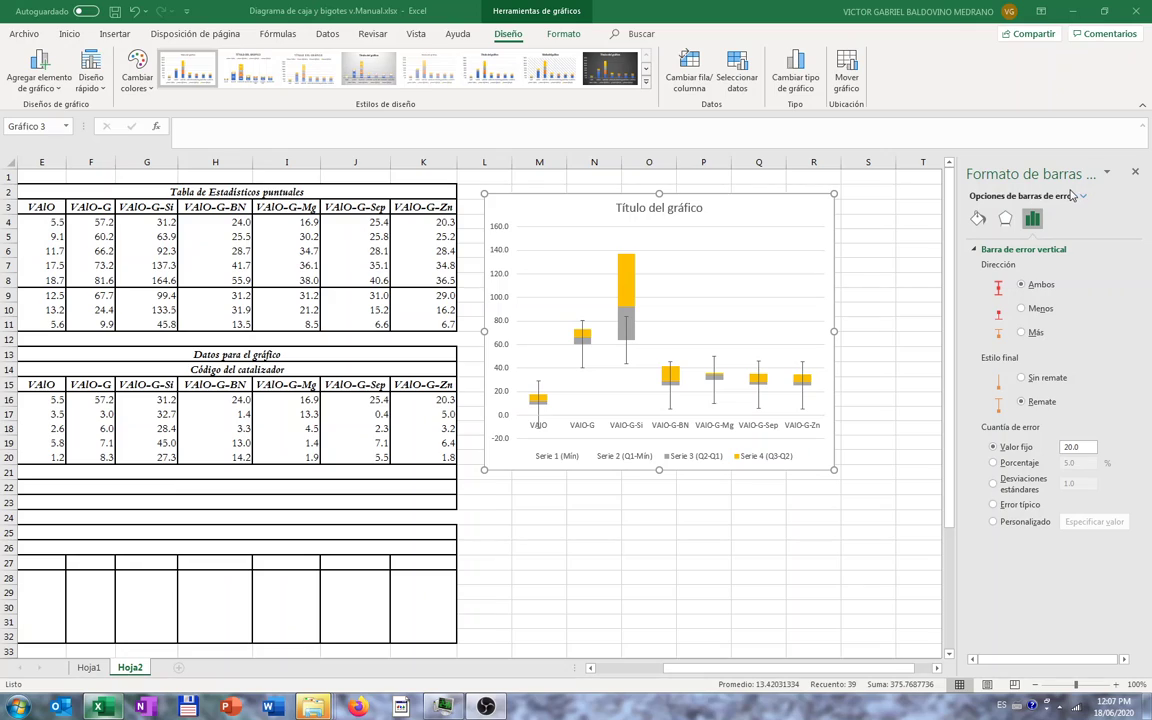
{"action": "left_click", "coordinate": [670, 400]}
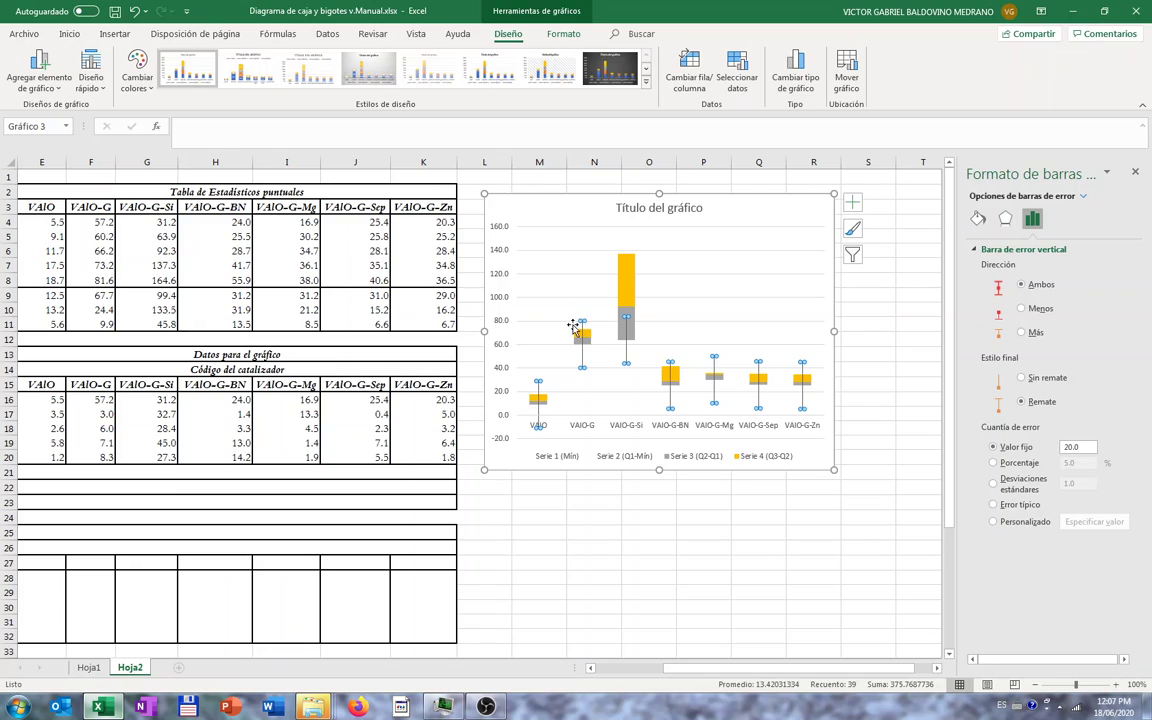
- Set the Serie 2 error bars to the Menos direction with a percentage amount that spans the whole Serie 2 segment
{"action": "left_click", "coordinate": [1021, 310]}
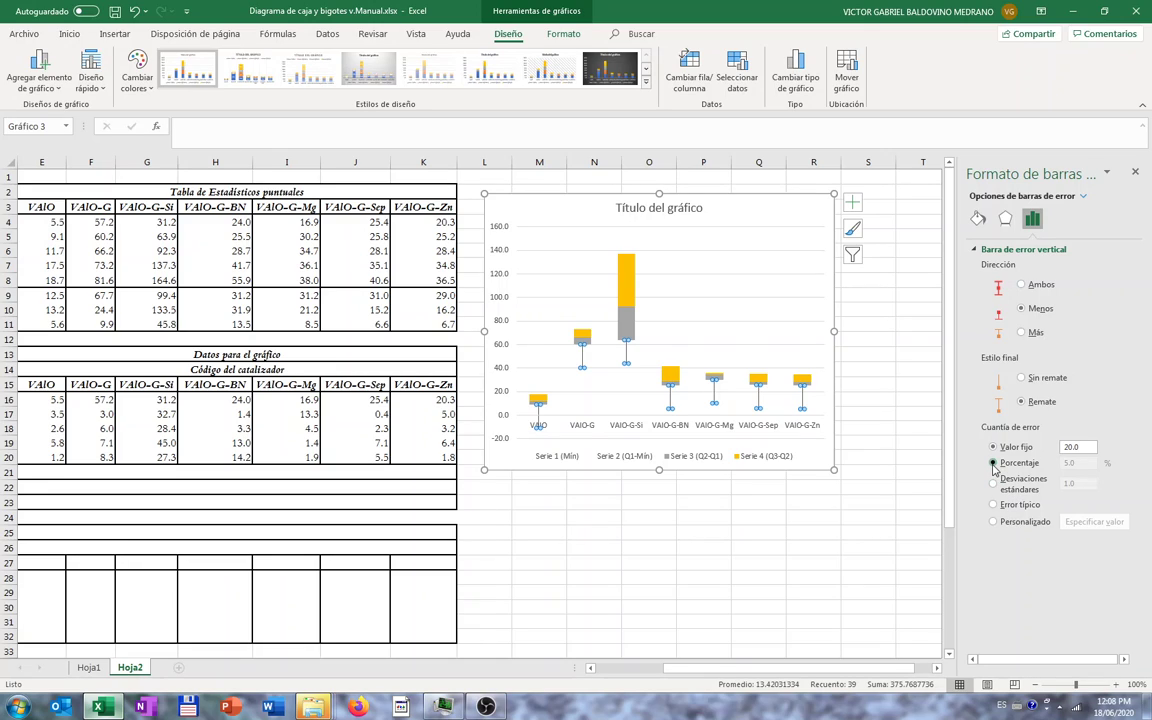
{"action": "left_click", "coordinate": [993, 464]}
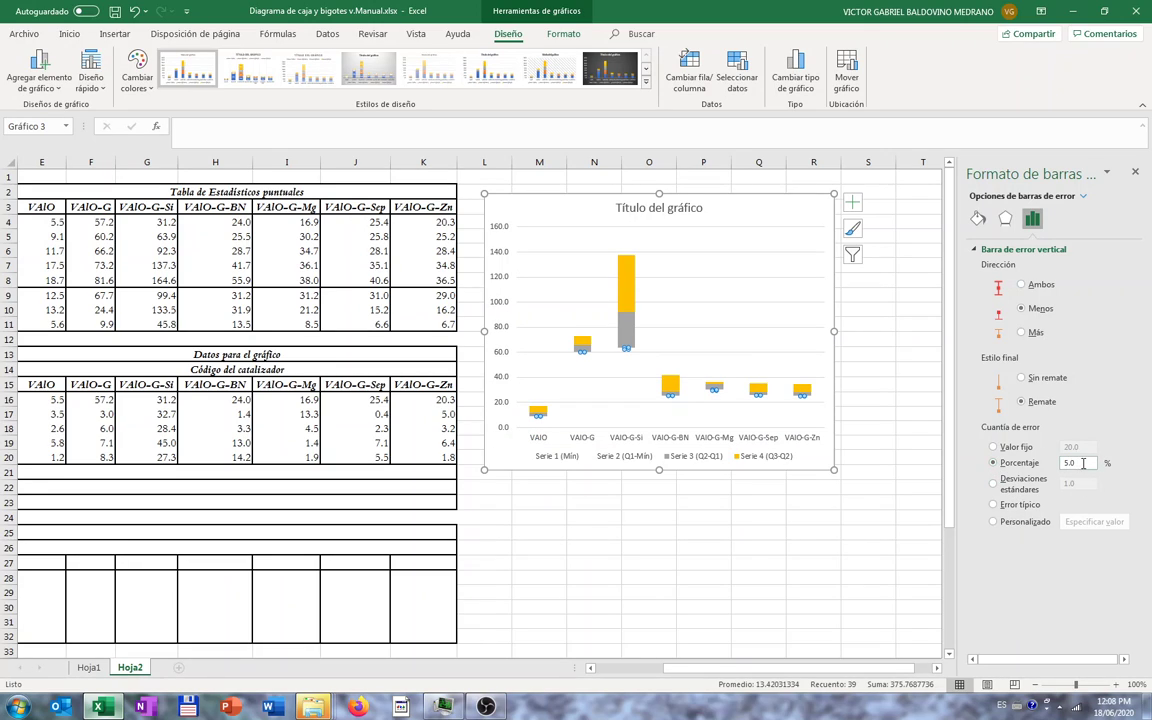
{"action": "left_click", "coordinate": [1083, 463]}
{"action": "left_click", "coordinate": [712, 340]}
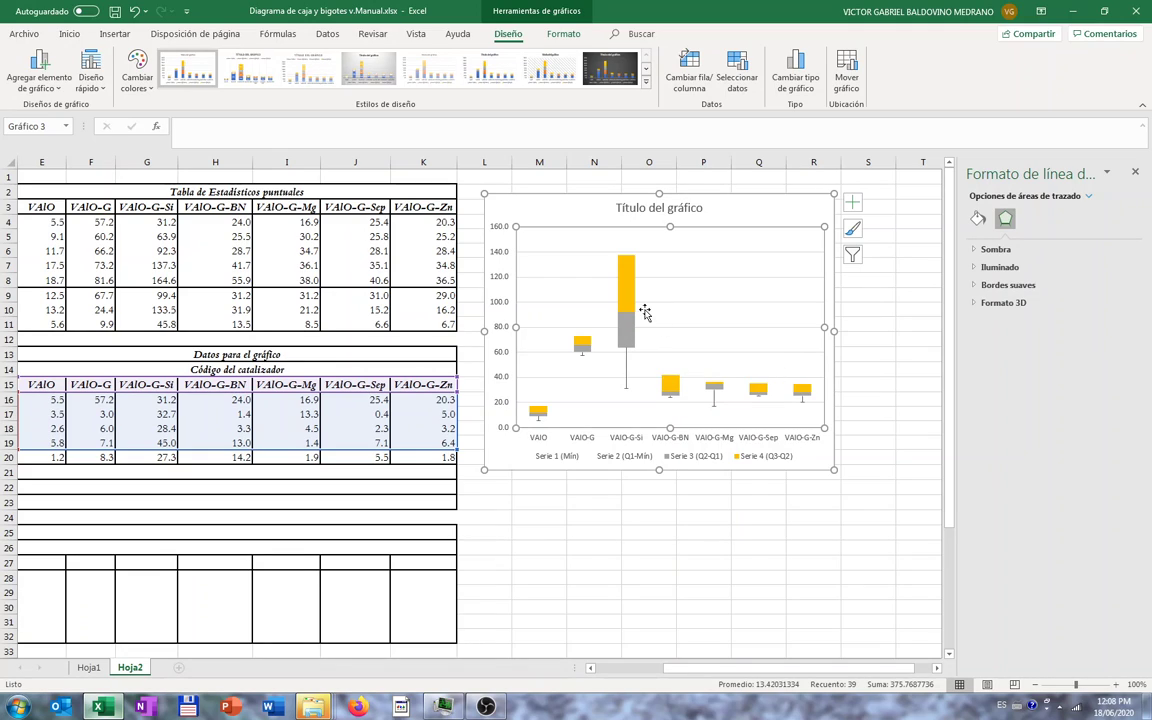
- Delete the placeholder title from the chart
{"action": "left_click", "coordinate": [658, 210]}
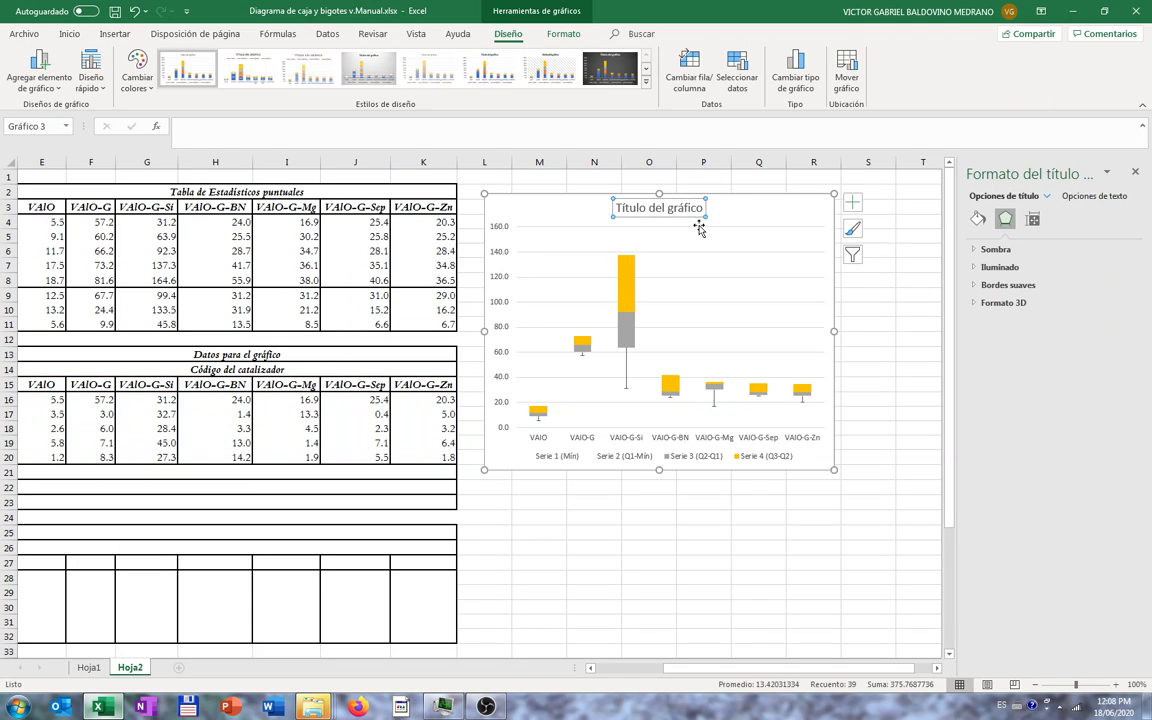
{"action": "key", "text": "Delete"}
- Add error bars to the Serie 4 (Q3-Q2) series through the detailed error bar options and set their direction to Más
{"action": "left_click", "coordinate": [631, 258]}
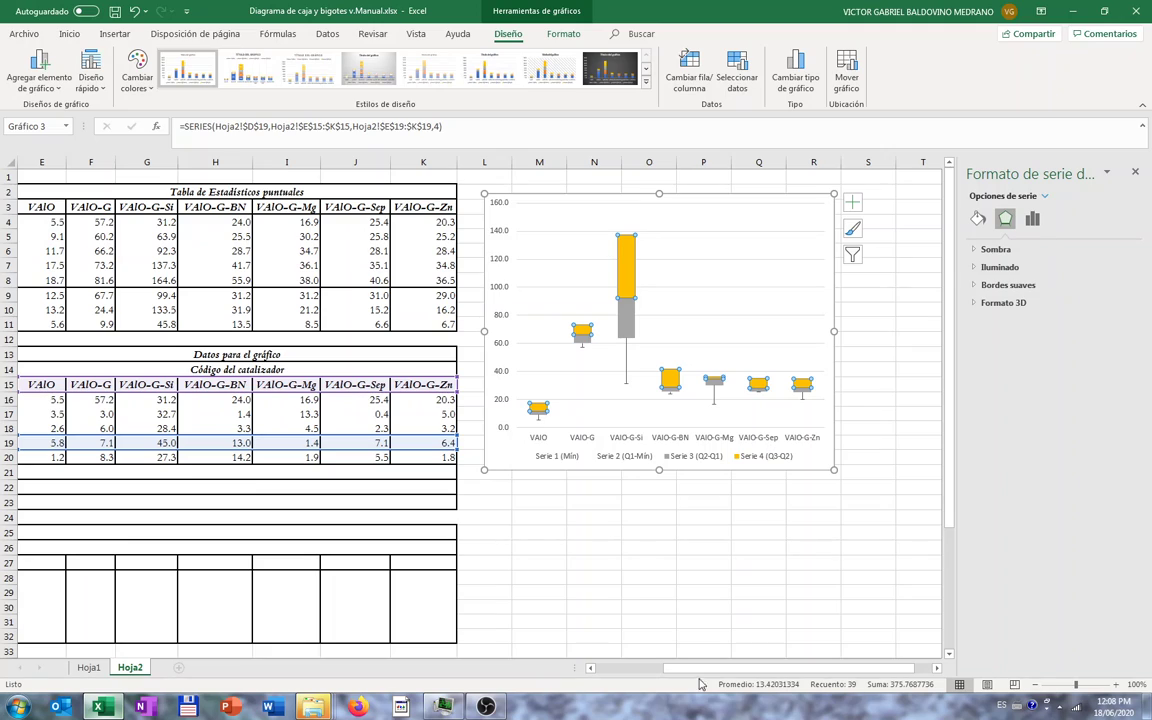
{"action": "left_click", "coordinate": [591, 669]}
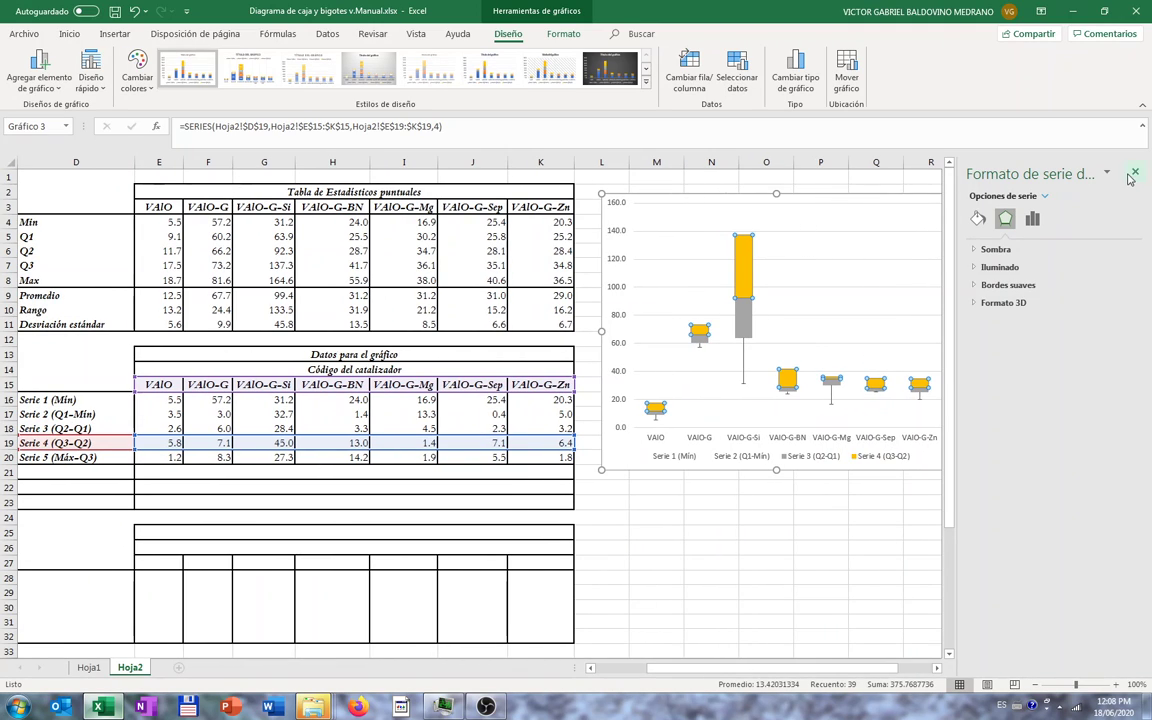
{"action": "mouse_move", "coordinate": [744, 262]}
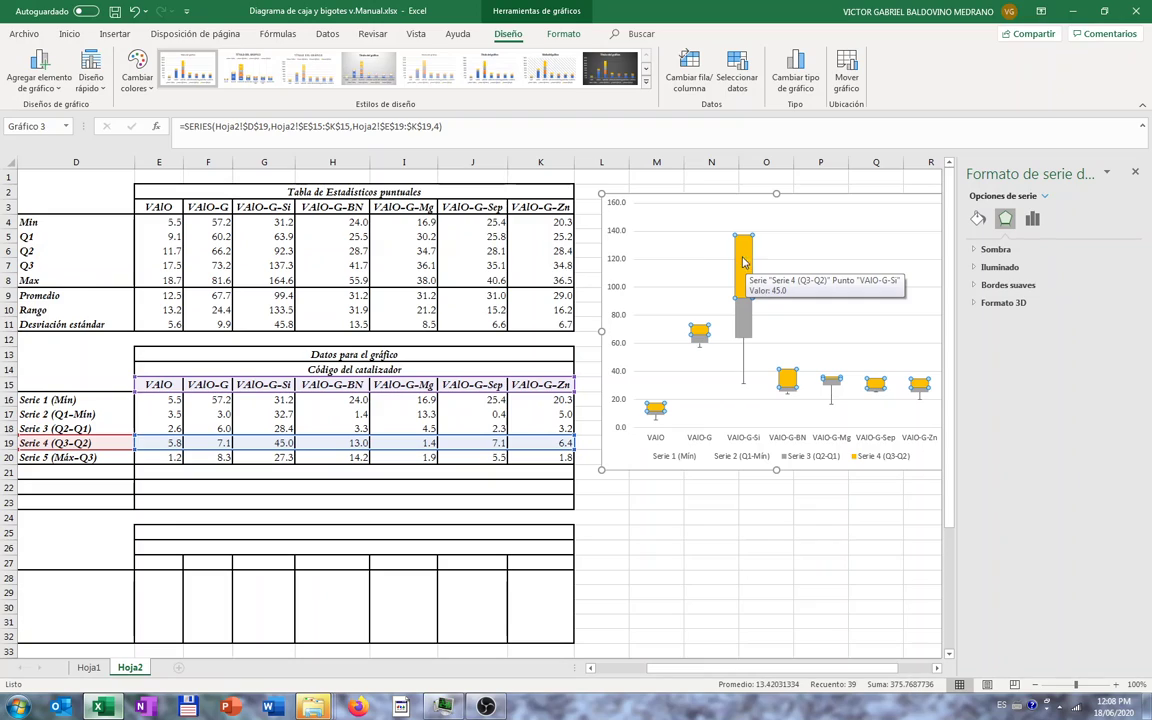
{"action": "left_click", "coordinate": [44, 88]}
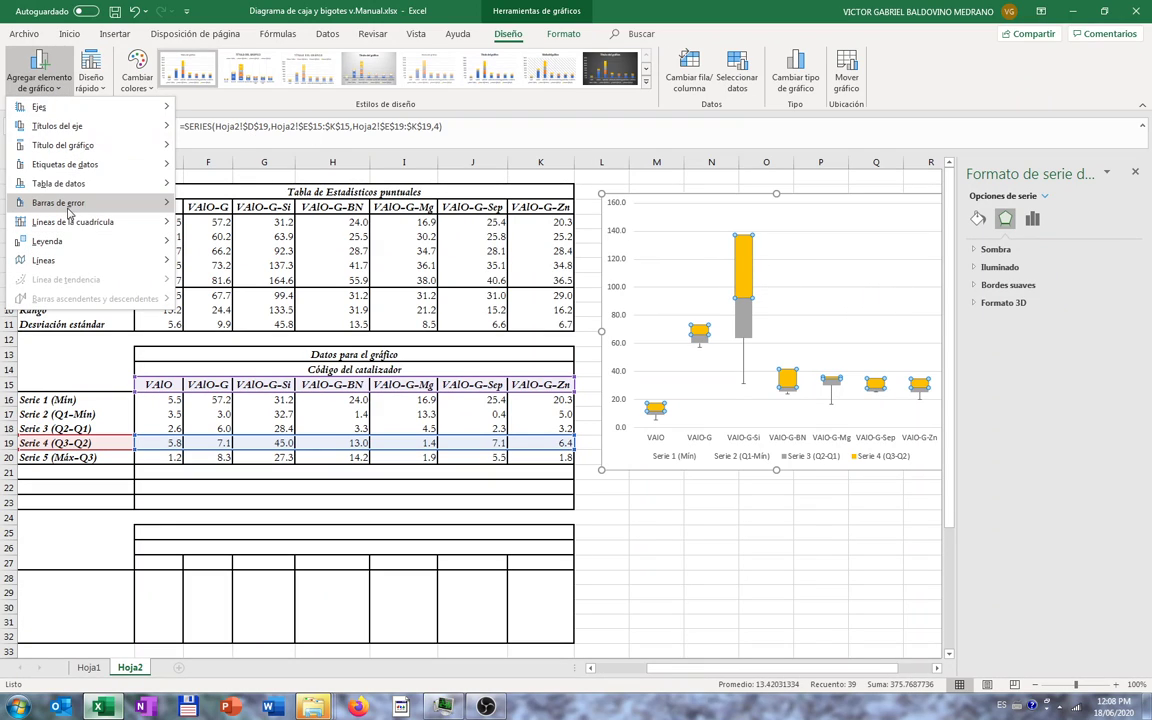
{"action": "mouse_move", "coordinate": [69, 212]}
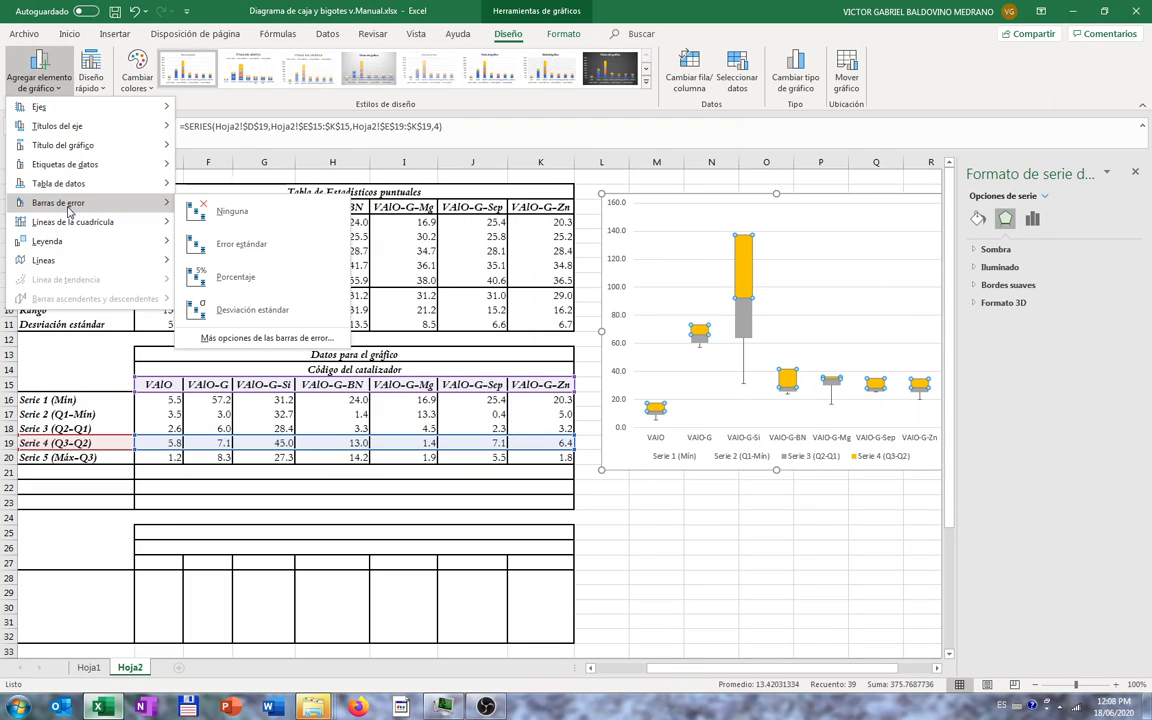
{"action": "left_click", "coordinate": [240, 338]}
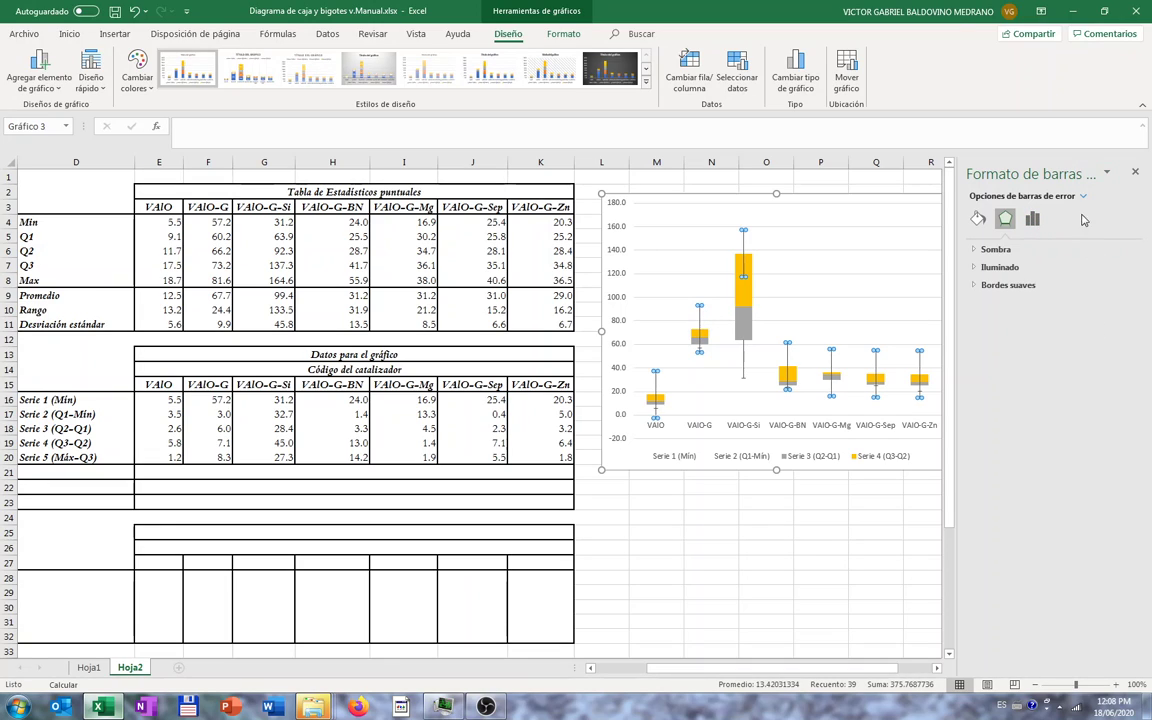
{"action": "left_click", "coordinate": [1033, 226]}
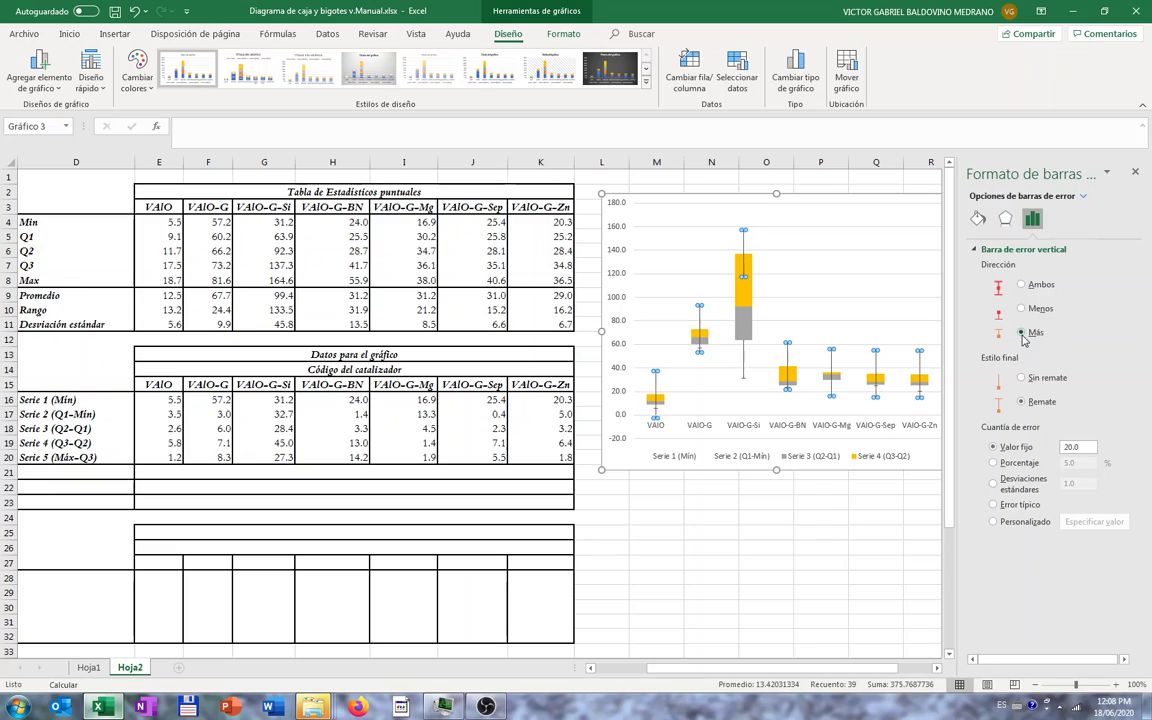
{"action": "left_click", "coordinate": [1021, 333]}
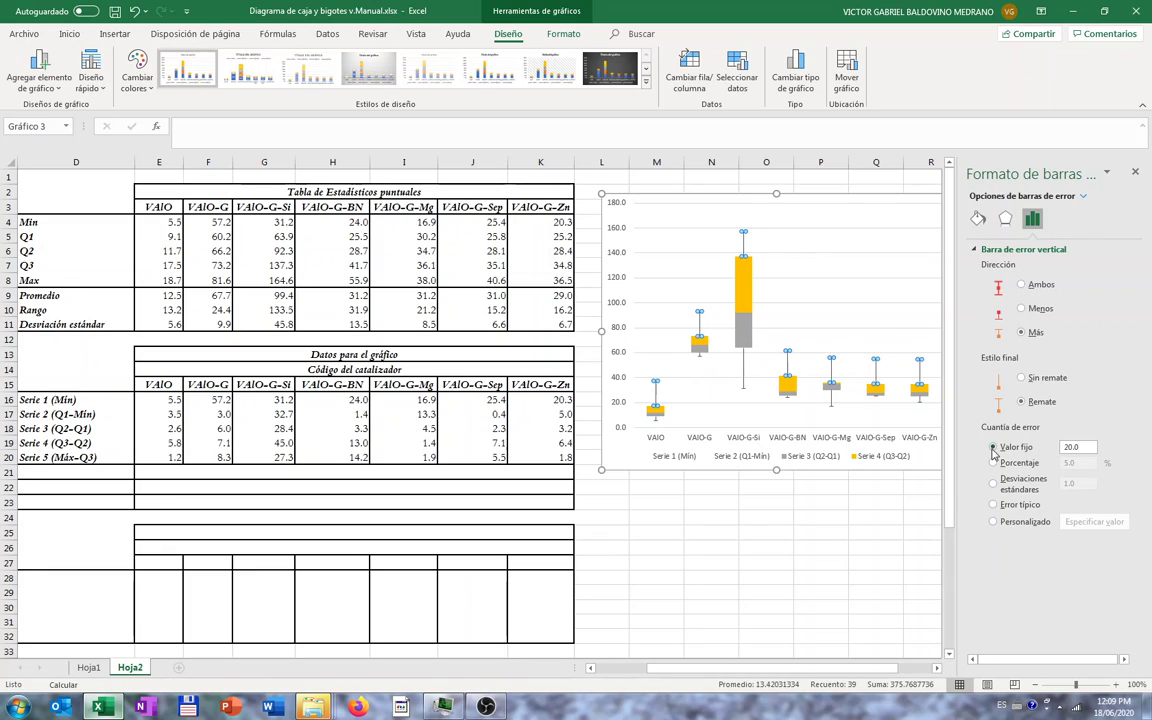
- Give the Serie 4 error bars a custom positive error value from the Serie 5 (Máx-Q3) range, Hoja2!$E$20:$K$20, and close the formatting options
{"action": "left_click", "coordinate": [993, 522]}
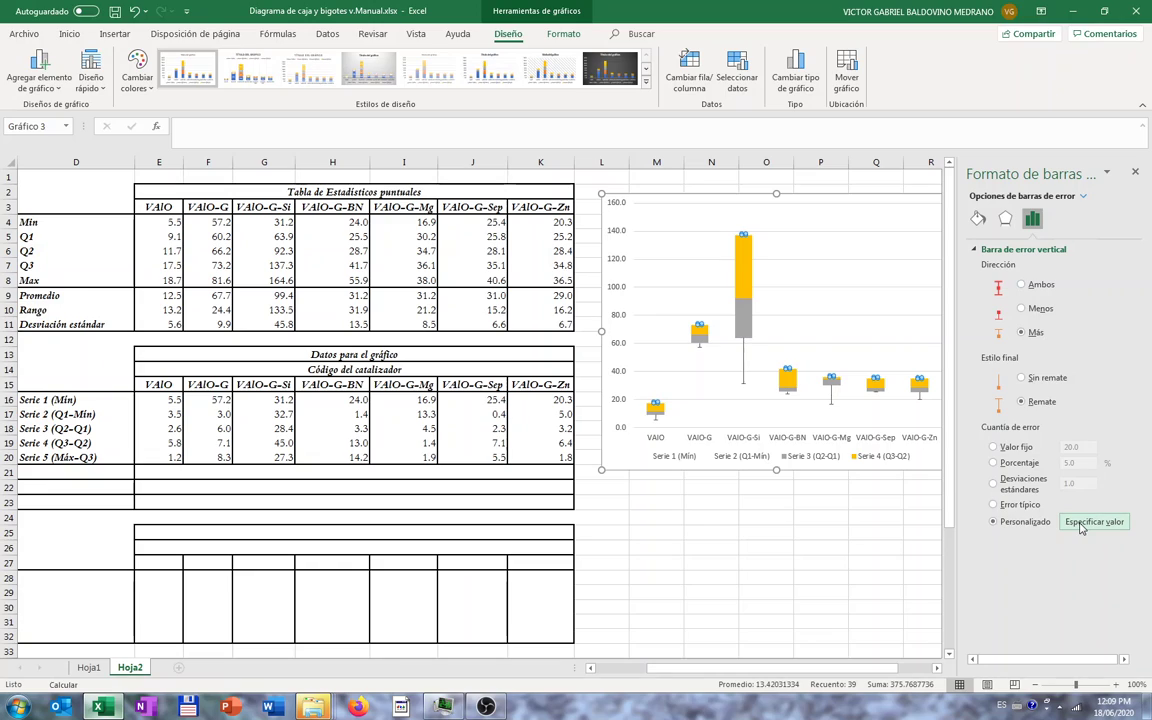
{"action": "left_click", "coordinate": [1092, 522]}
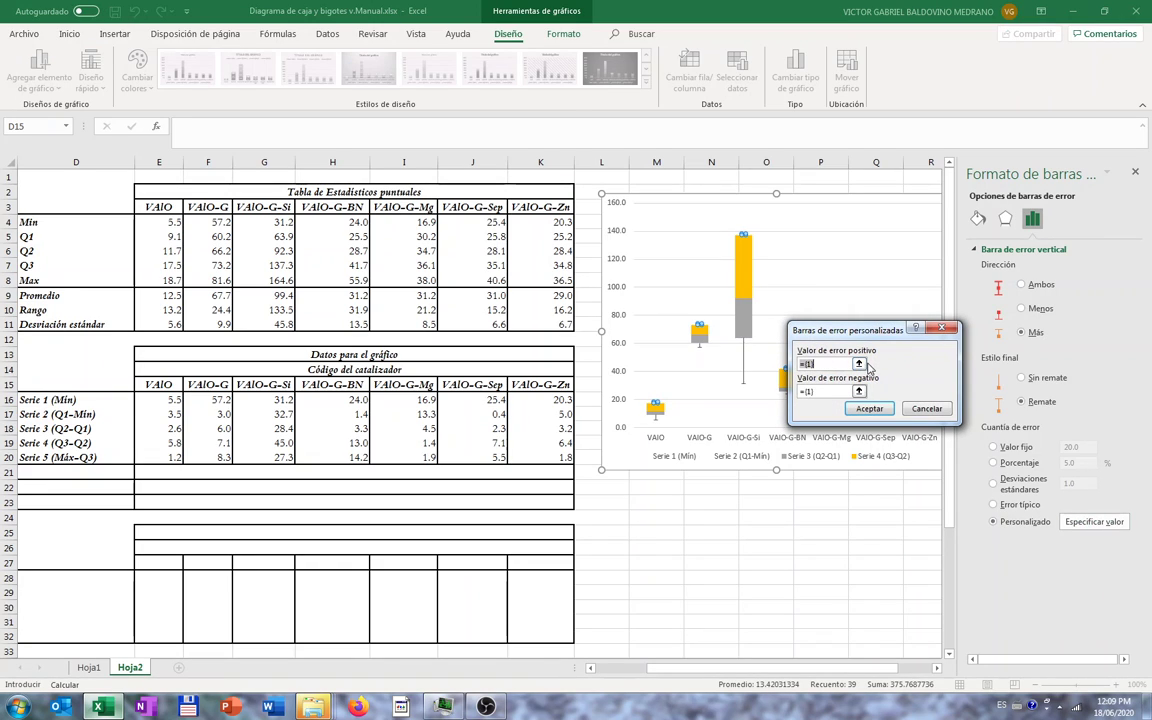
{"action": "left_click", "coordinate": [858, 364]}
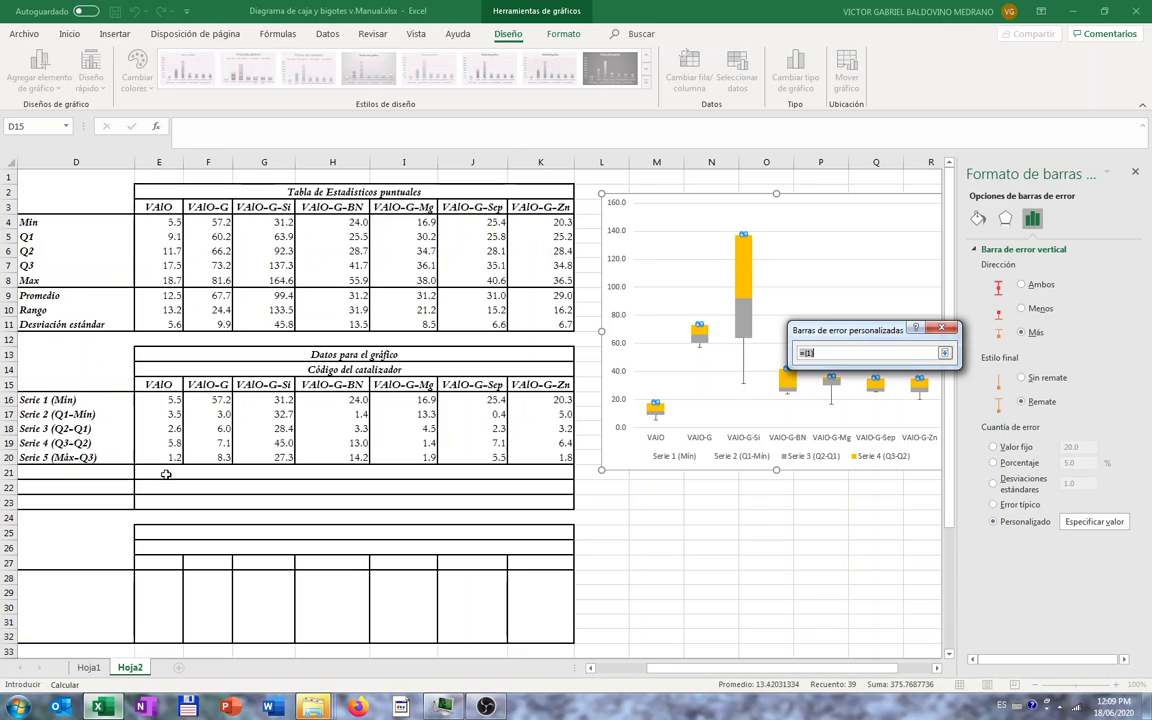
{"action": "left_click_drag", "start_coordinate": [163, 457], "coordinate": [543, 457]}
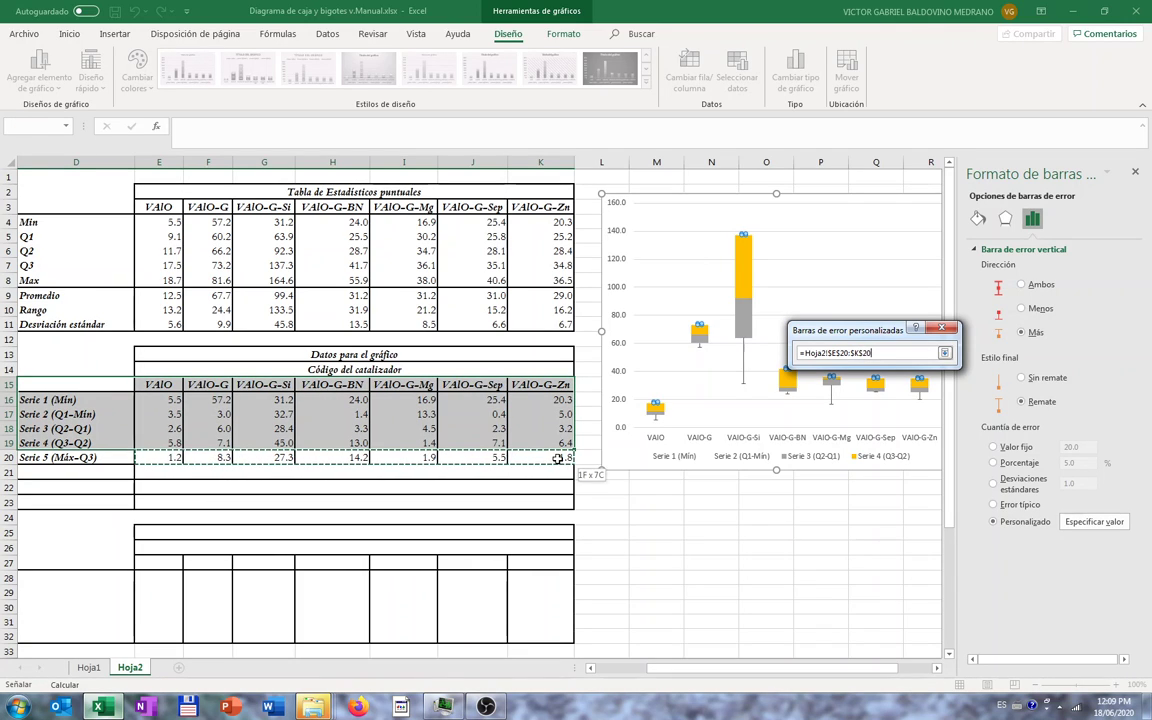
{"action": "left_click", "coordinate": [944, 354]}
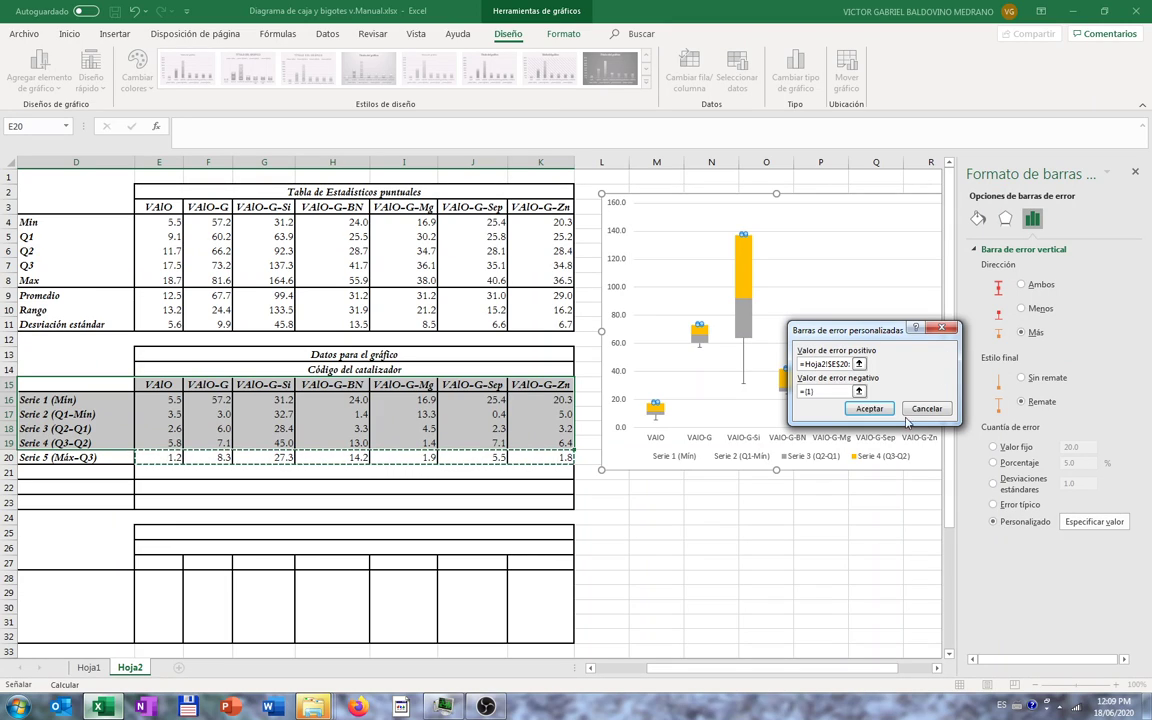
{"action": "left_click", "coordinate": [869, 408]}
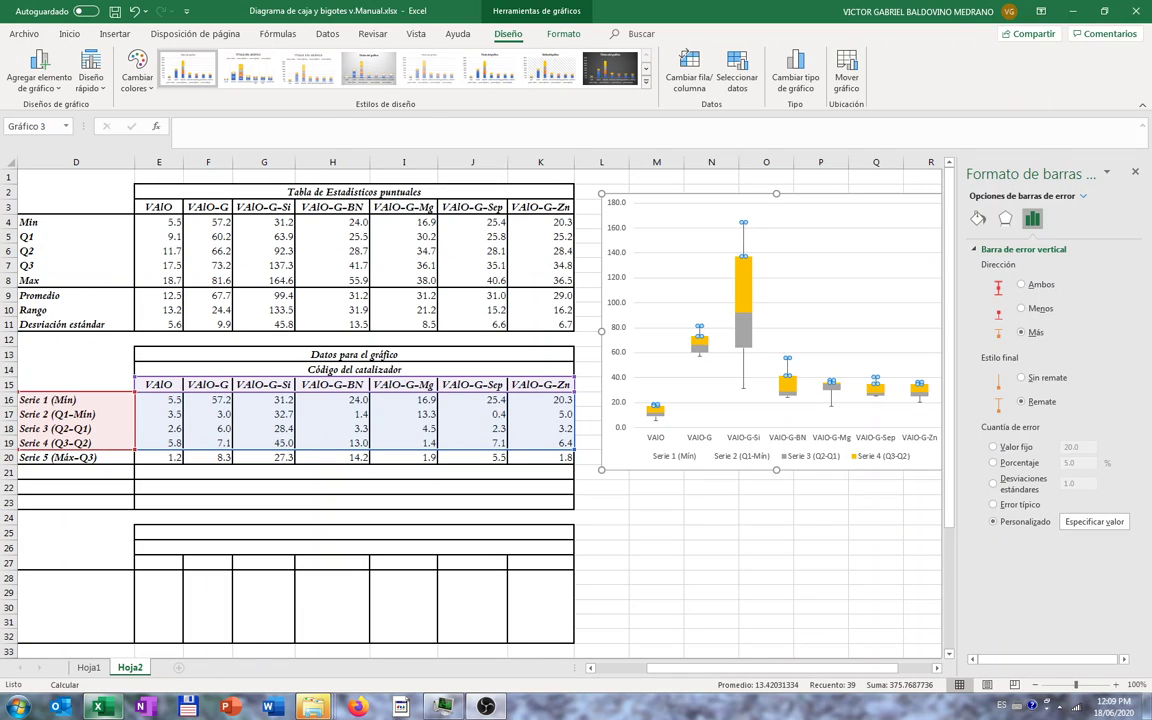
{"action": "left_click", "coordinate": [1135, 172]}
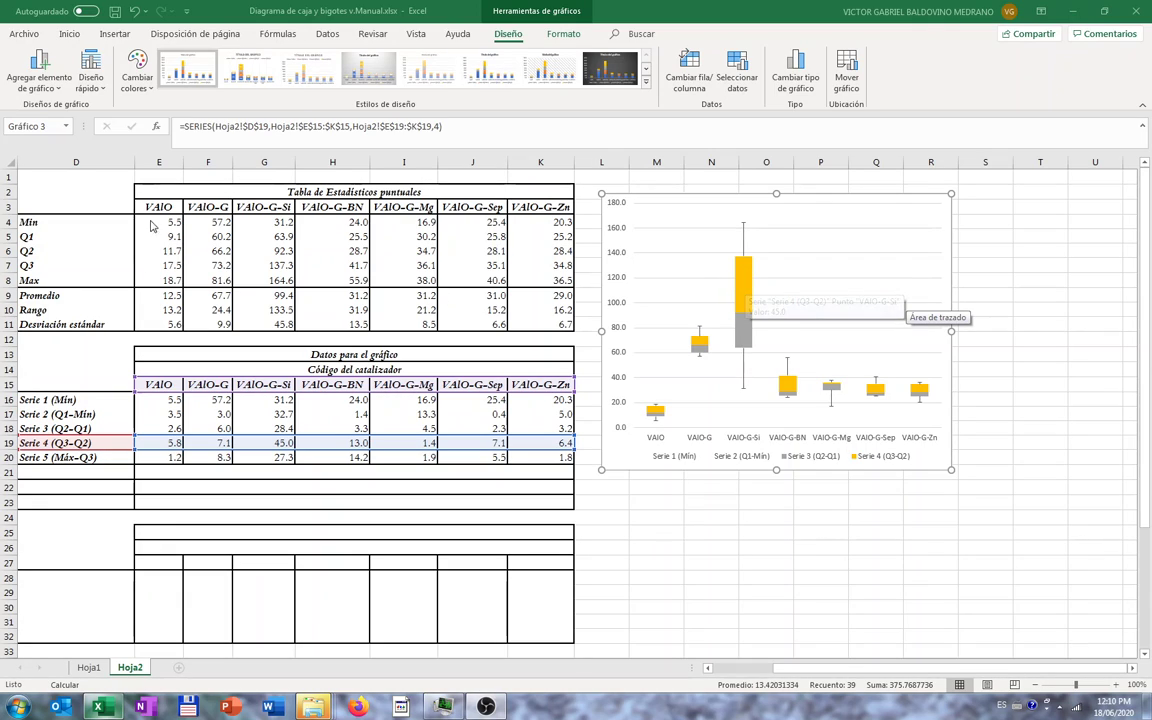
- Add an unnamed data series to the chart using the Promedio values in Hoja2!$E$9:$K$9
{"action": "mouse_move", "coordinate": [744, 298]}
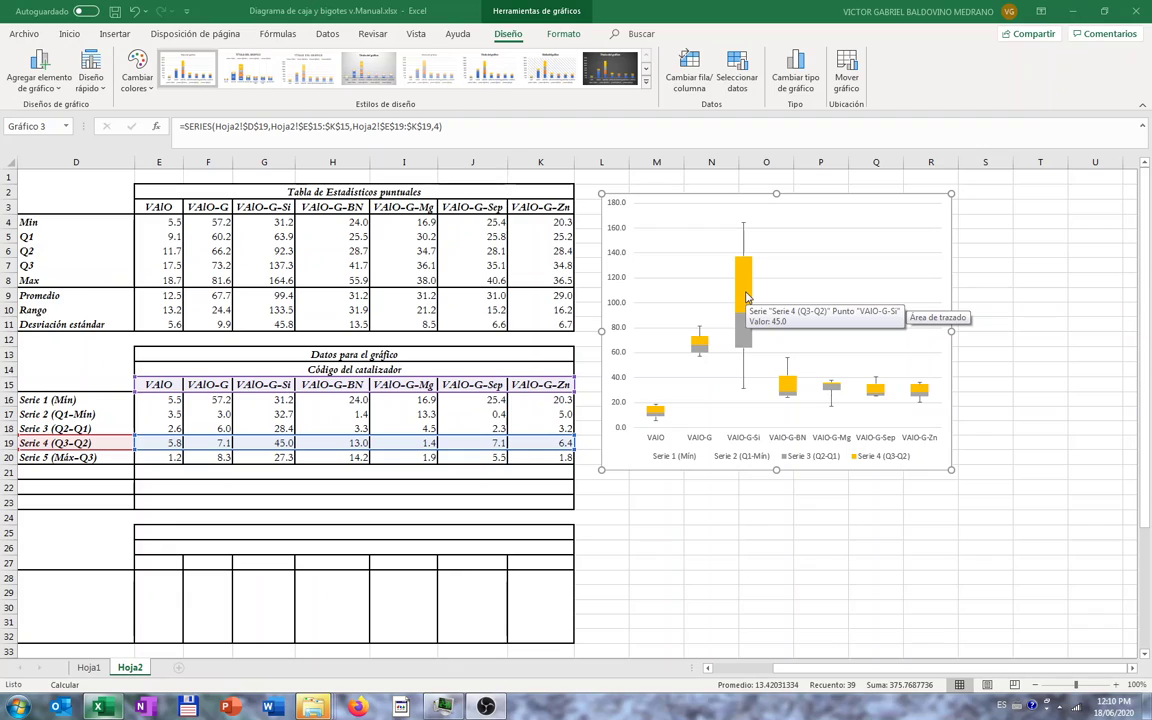
{"action": "left_click", "coordinate": [745, 296]}
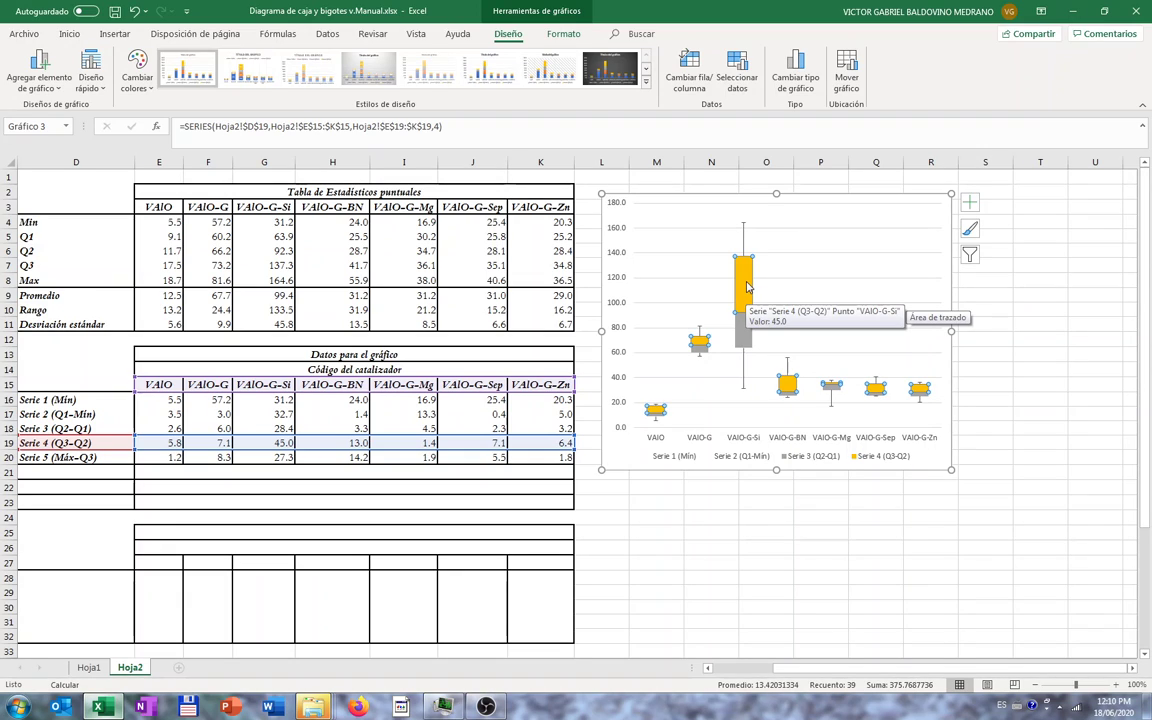
{"action": "right_click", "coordinate": [745, 288]}
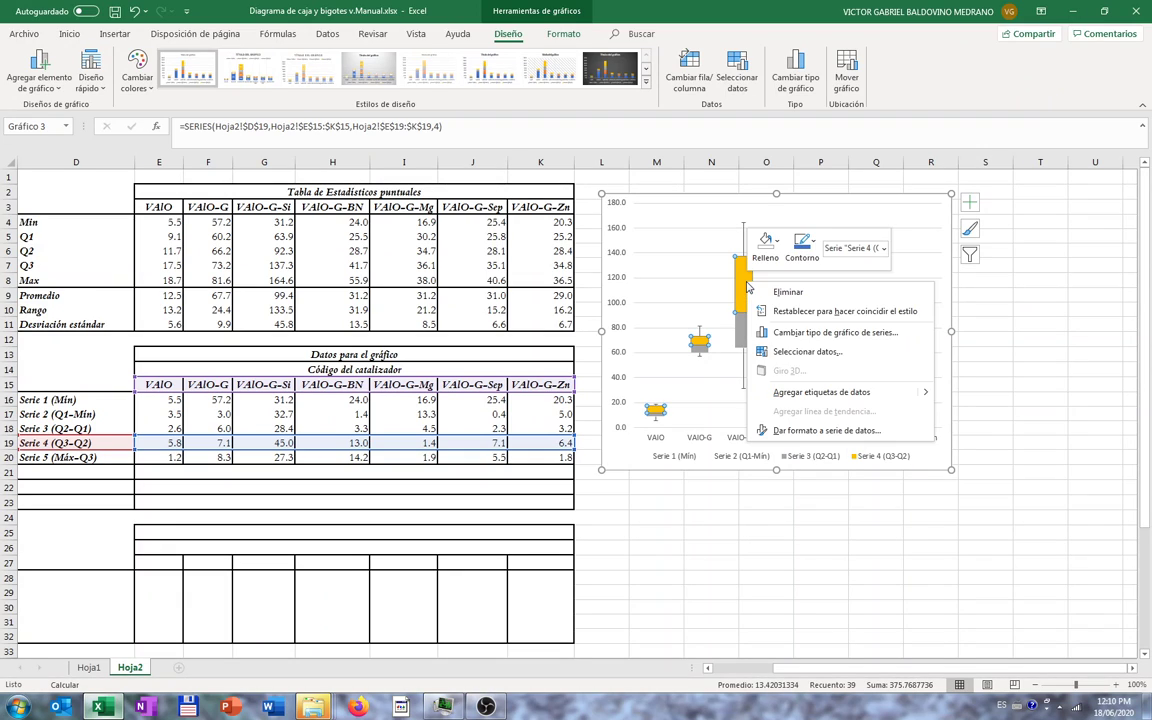
{"action": "left_click", "coordinate": [808, 352]}
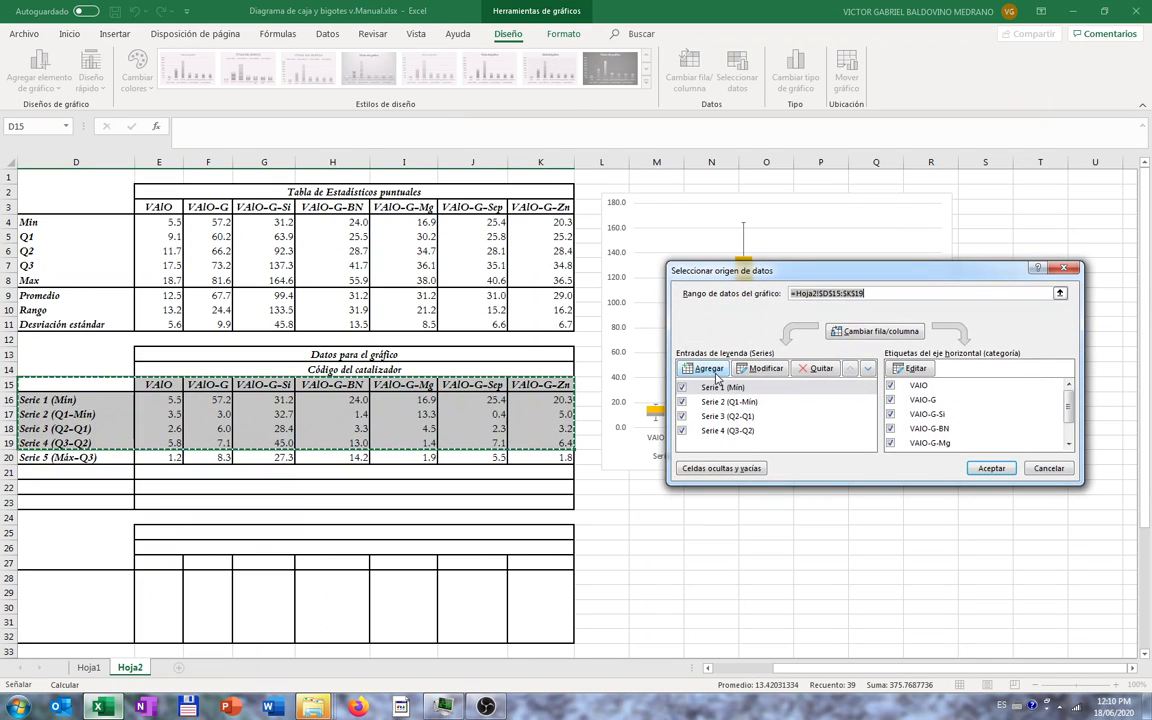
{"action": "left_click", "coordinate": [710, 371]}
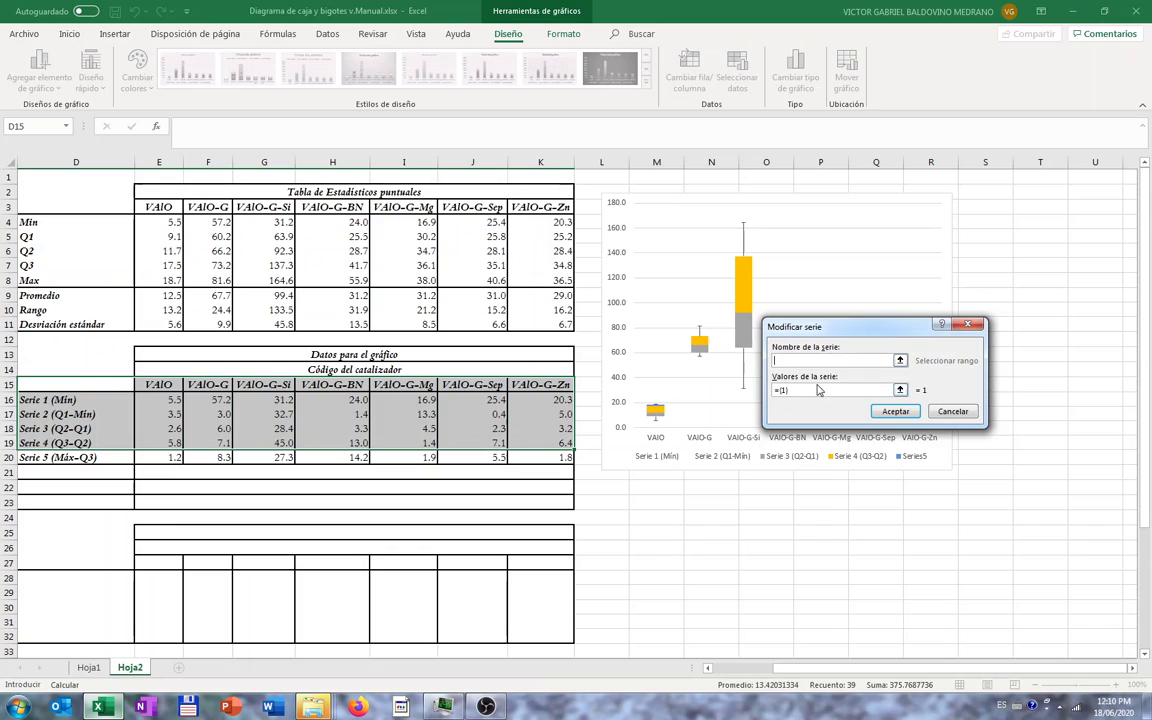
{"action": "key", "text": "Tab"}
{"action": "left_click", "coordinate": [900, 390]}
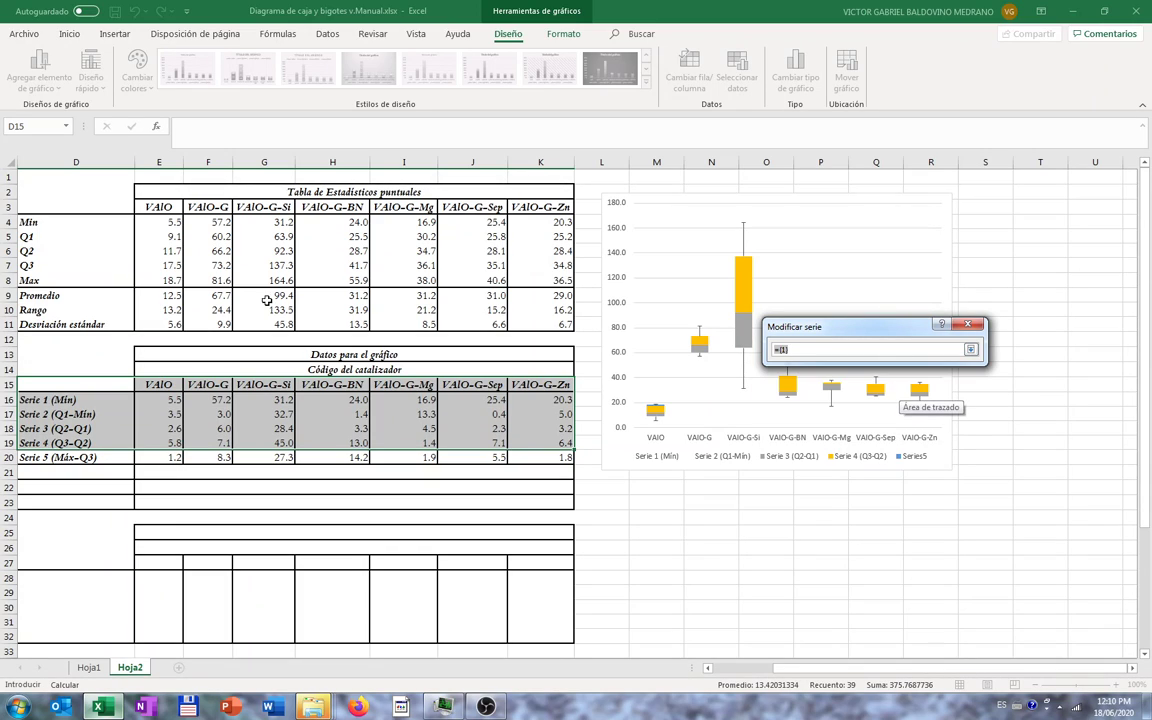
{"action": "left_click_drag", "start_coordinate": [151, 297], "coordinate": [517, 297]}
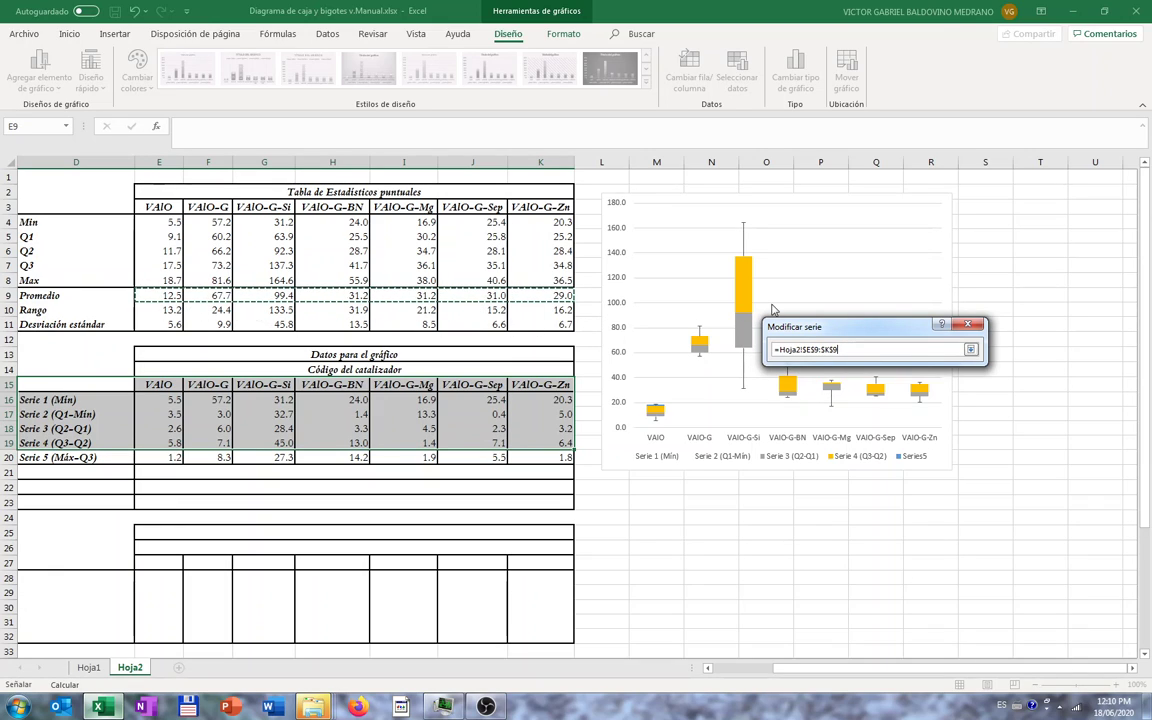
{"action": "left_click", "coordinate": [971, 350]}
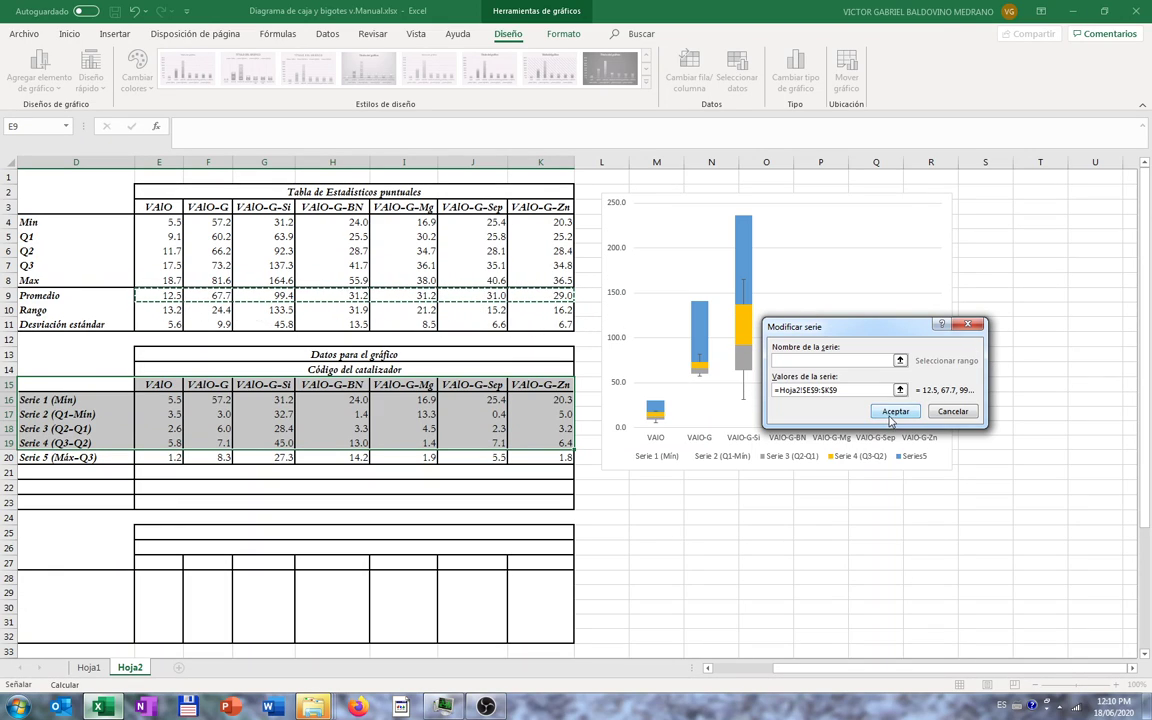
{"action": "left_click", "coordinate": [895, 412]}
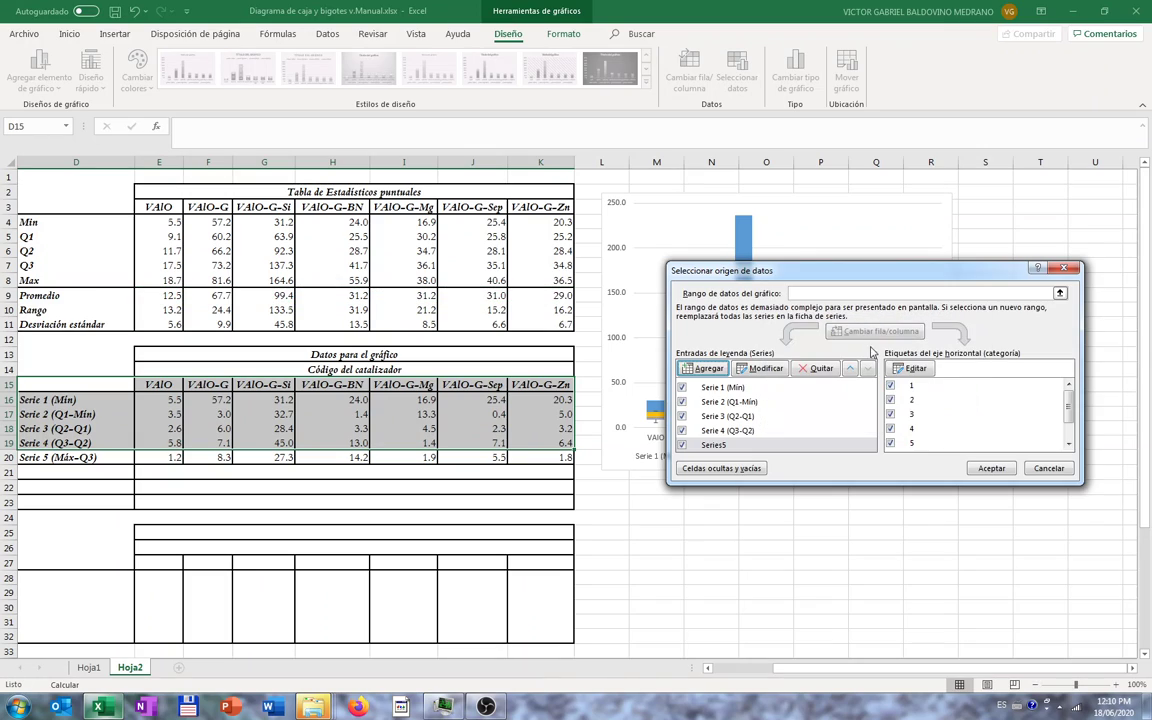
{"action": "left_click", "coordinate": [988, 470]}
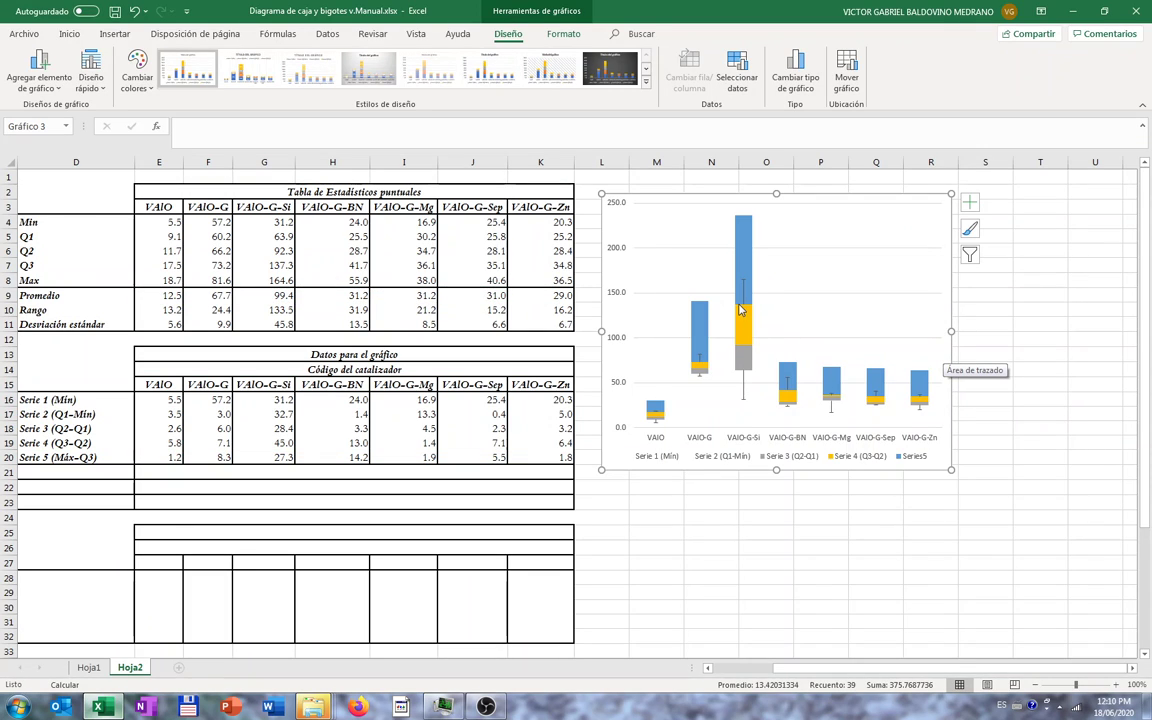
- Change the chart type of the Promedio series (Series5) to Dispersión, keeping it on the primary axis
{"action": "mouse_move", "coordinate": [745, 251]}
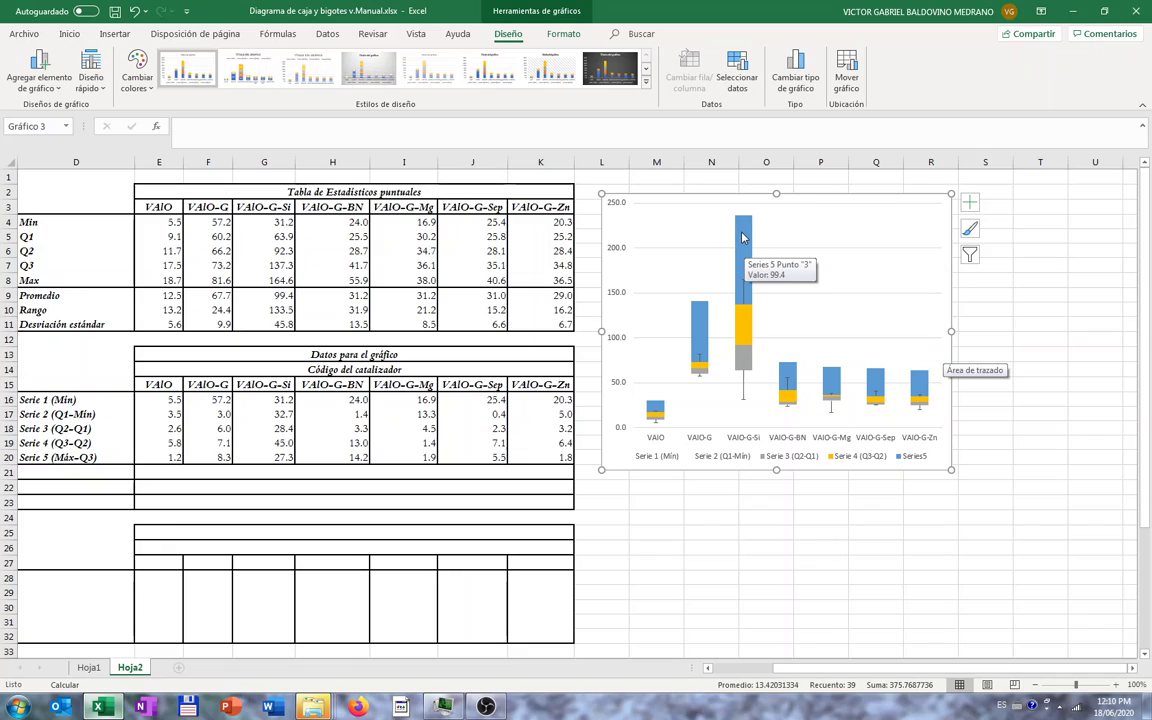
{"action": "left_click", "coordinate": [742, 237]}
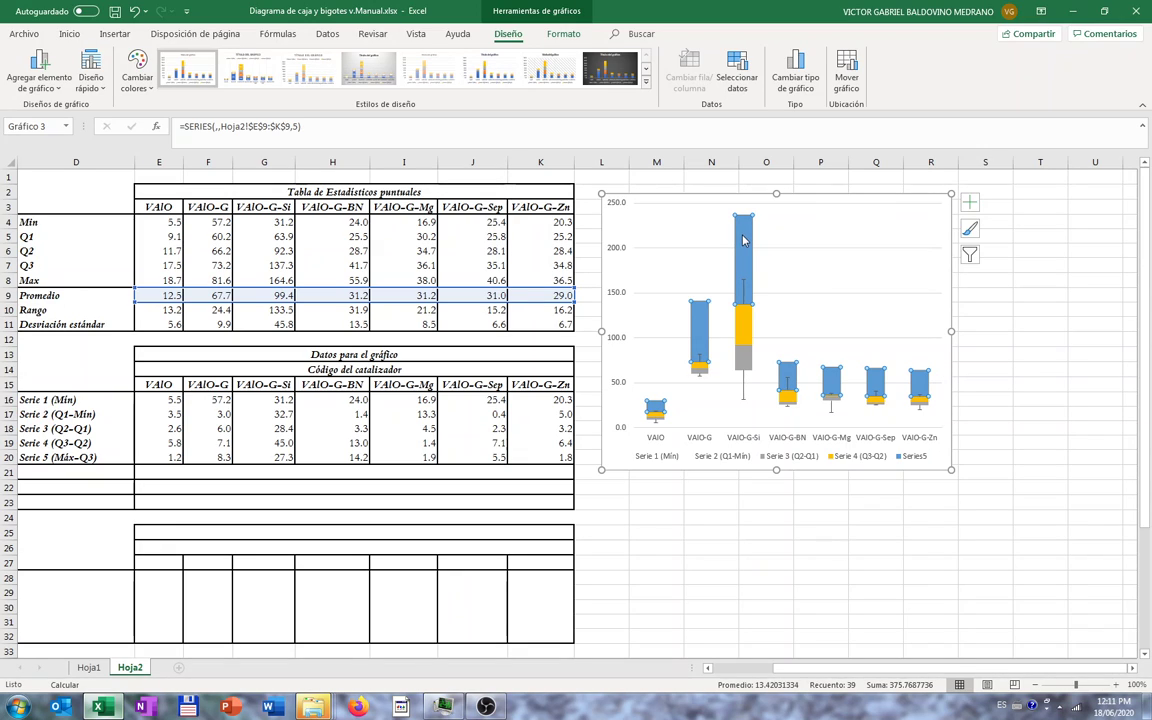
{"action": "right_click", "coordinate": [742, 239]}
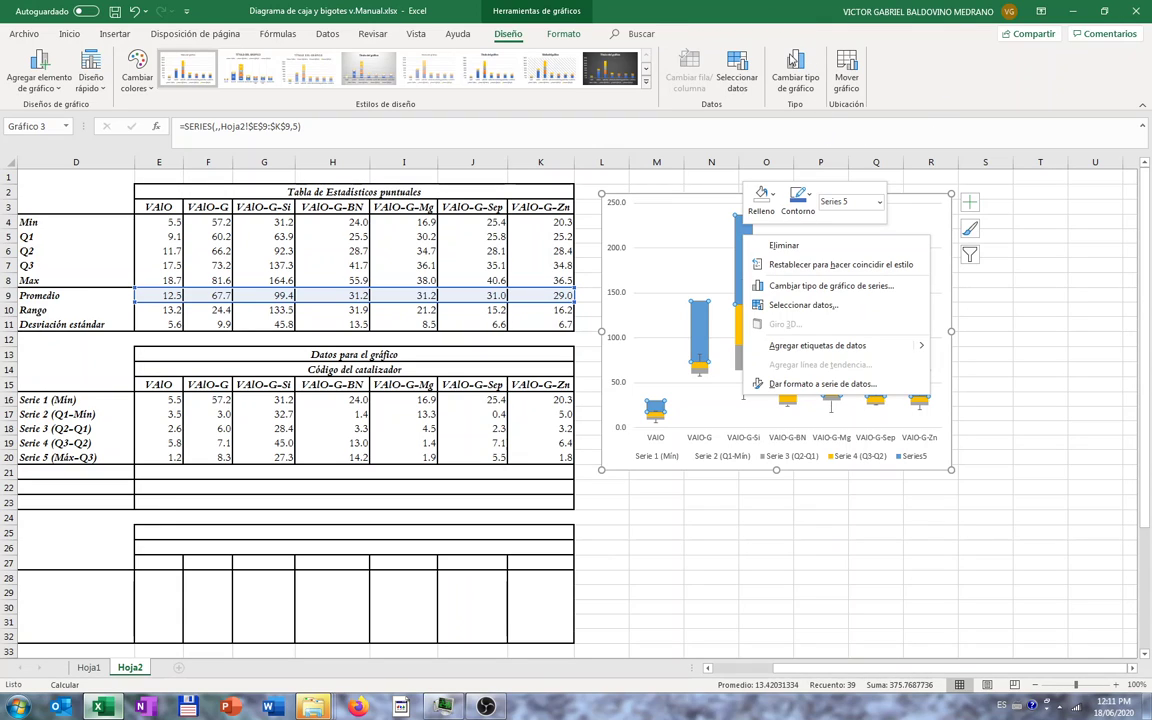
{"action": "left_click", "coordinate": [828, 291]}
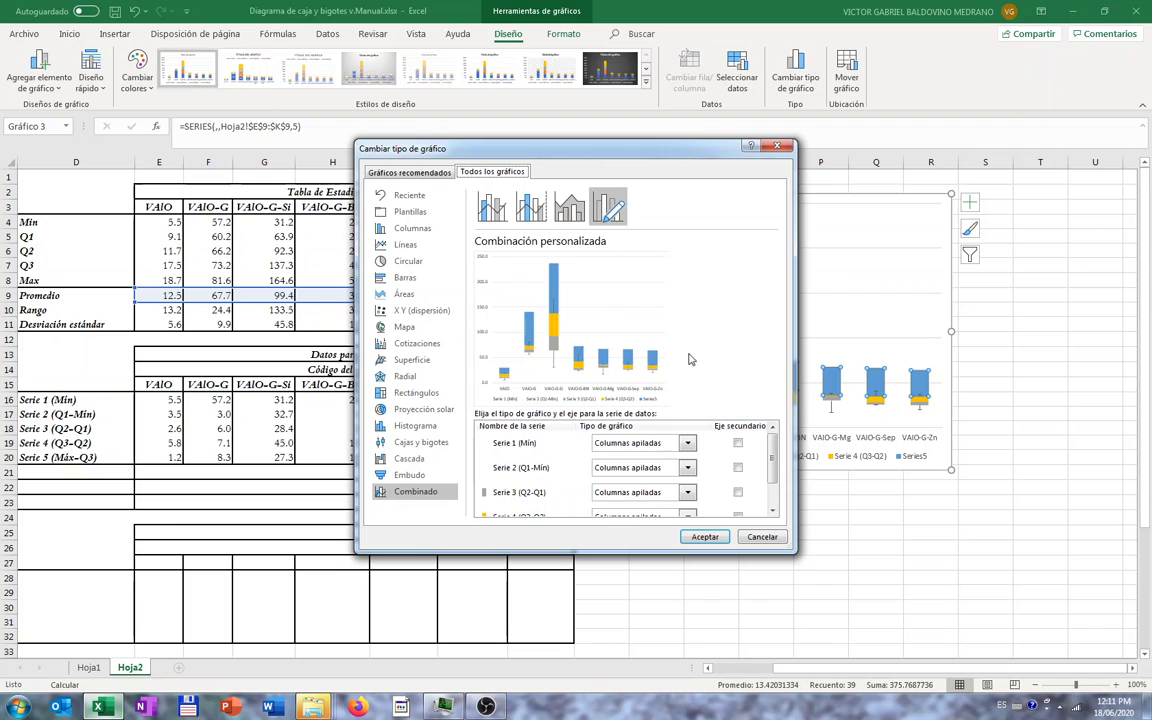
{"action": "scroll", "coordinate": [775, 460], "scroll_direction": "down", "scroll_amount": 2}
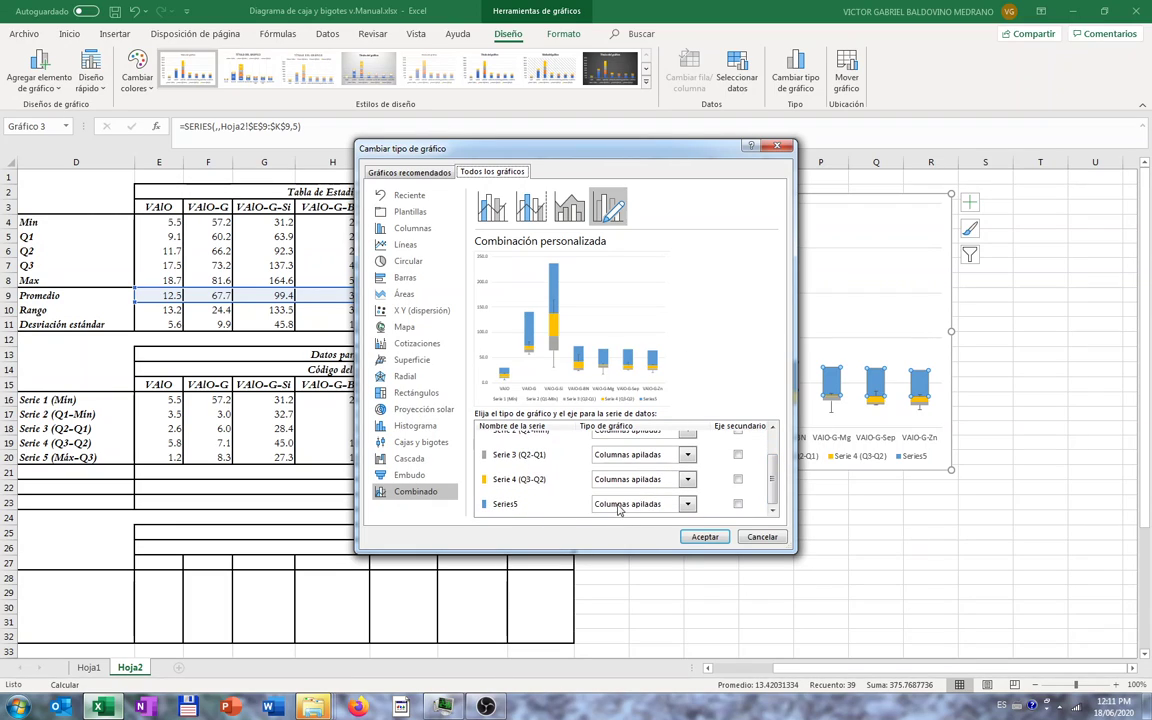
{"action": "left_click", "coordinate": [685, 505]}
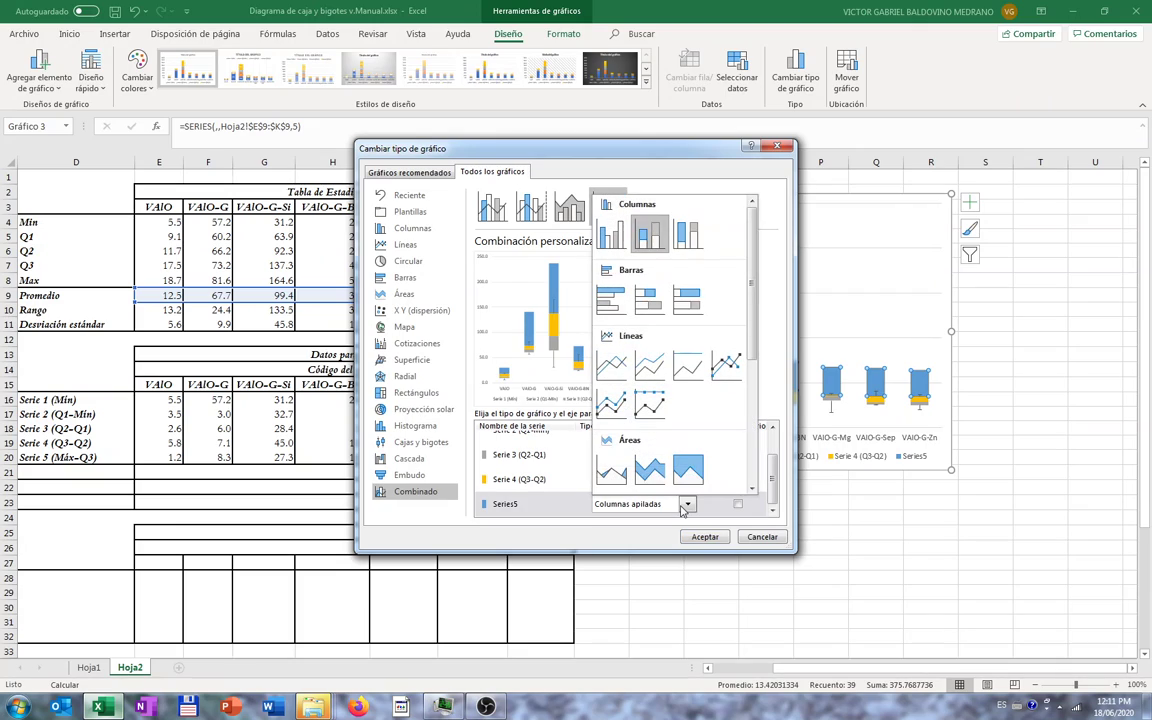
{"action": "scroll", "coordinate": [657, 352], "scroll_direction": "down", "scroll_amount": 3}
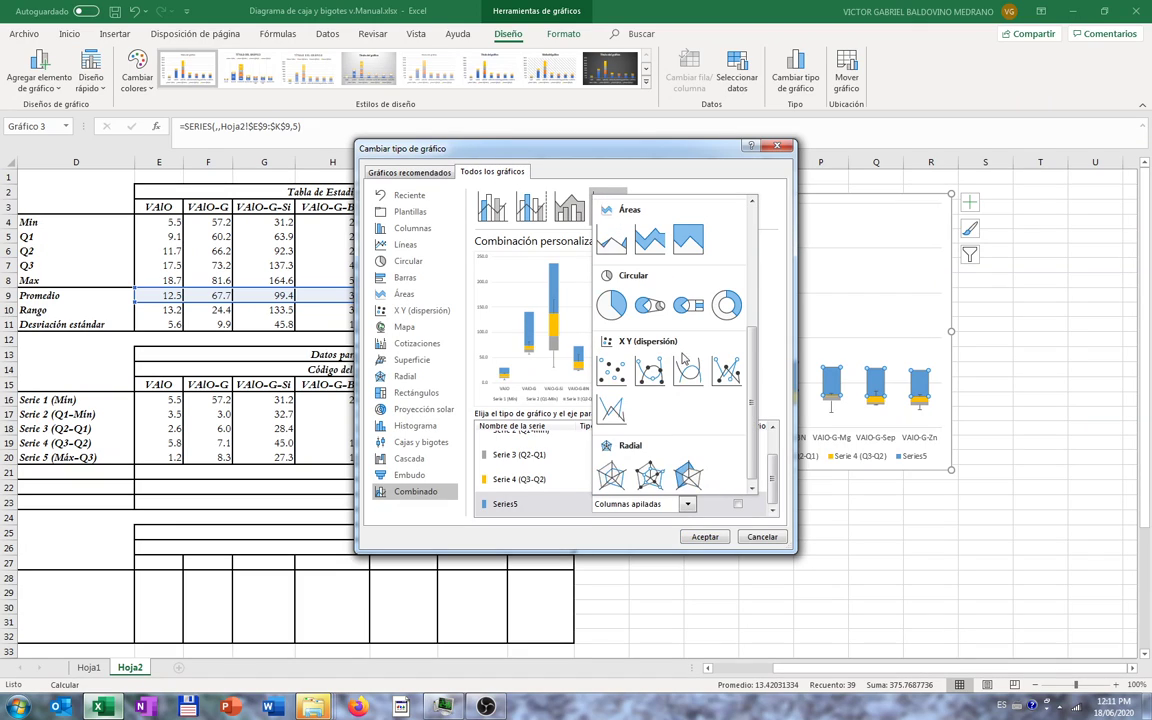
{"action": "left_click", "coordinate": [612, 372]}
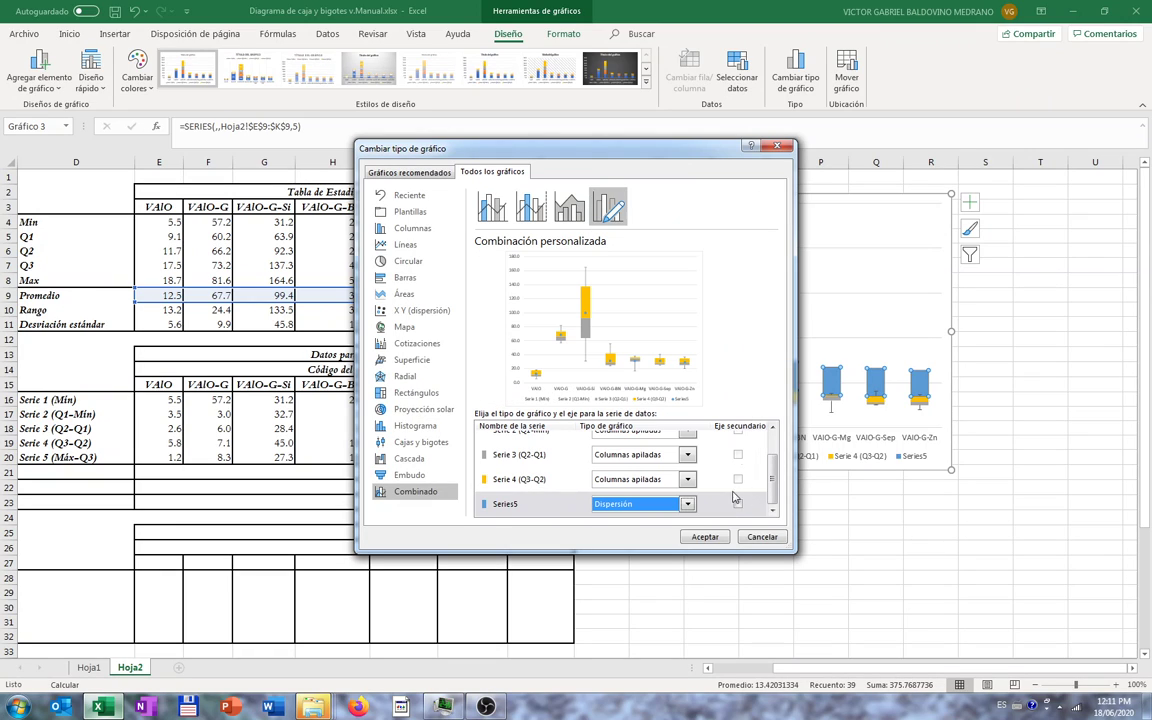
{"action": "left_click", "coordinate": [705, 537]}
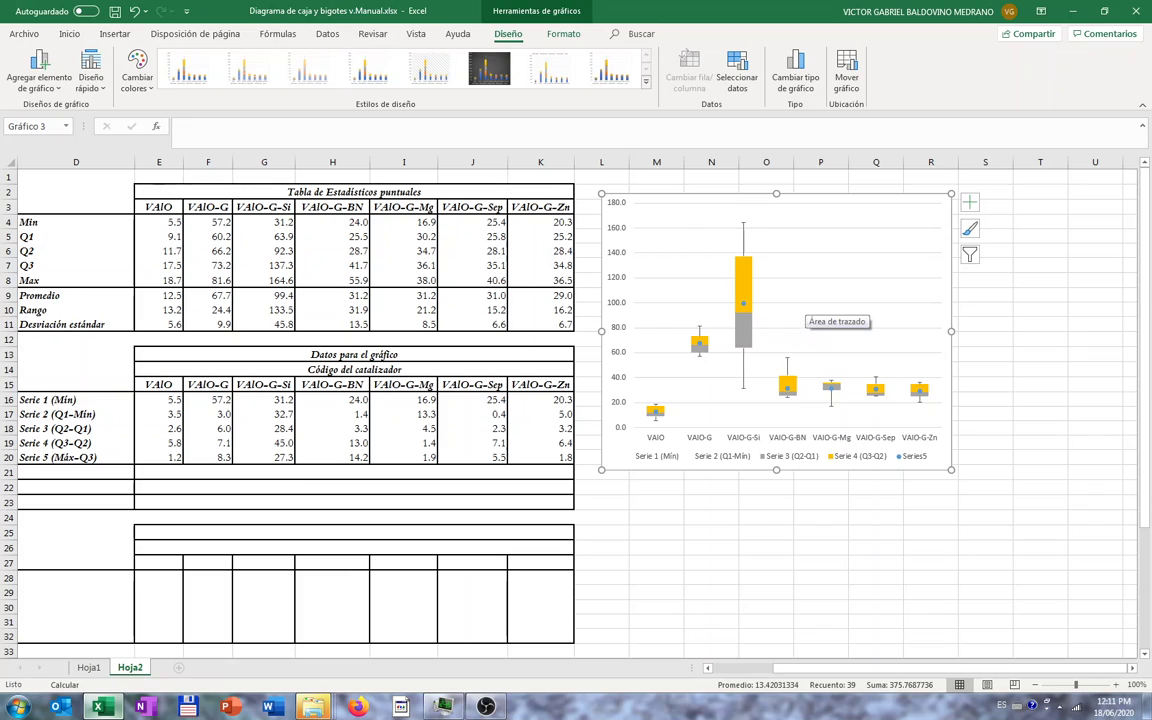
- Examine the finished example box plots on Hoja2 and Hoja1, and return to the data tables on Hoja2
{"action": "key", "text": "Tab"}
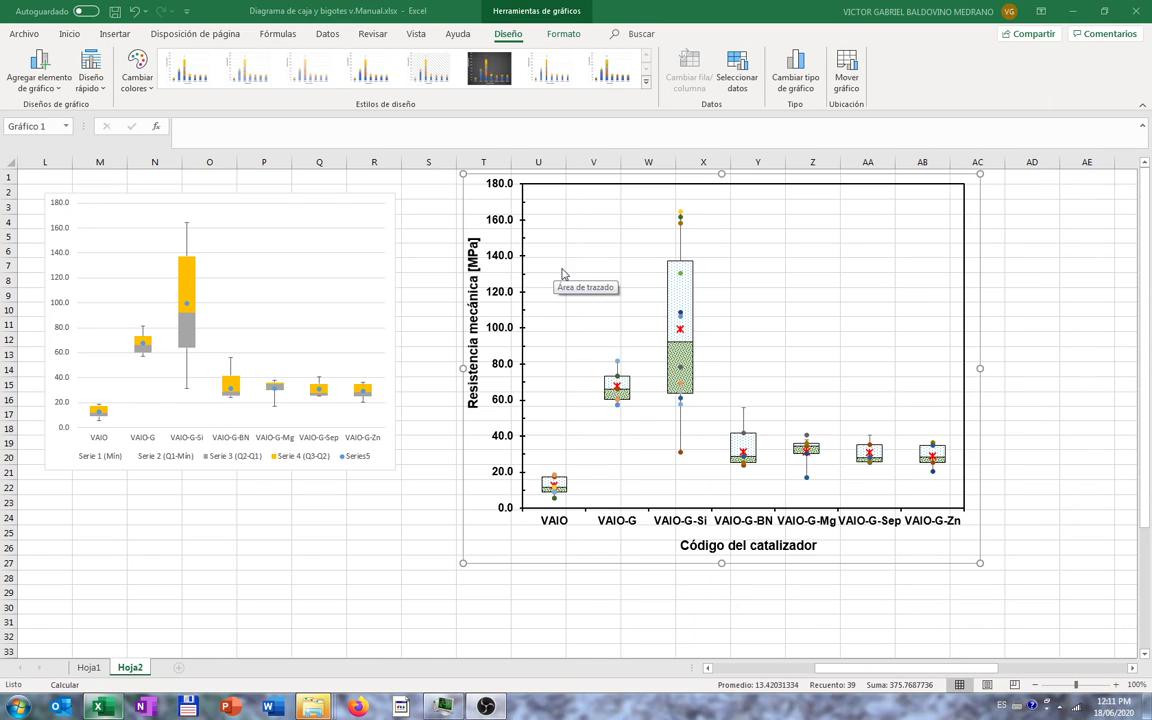
{"action": "mouse_move", "coordinate": [589, 226]}
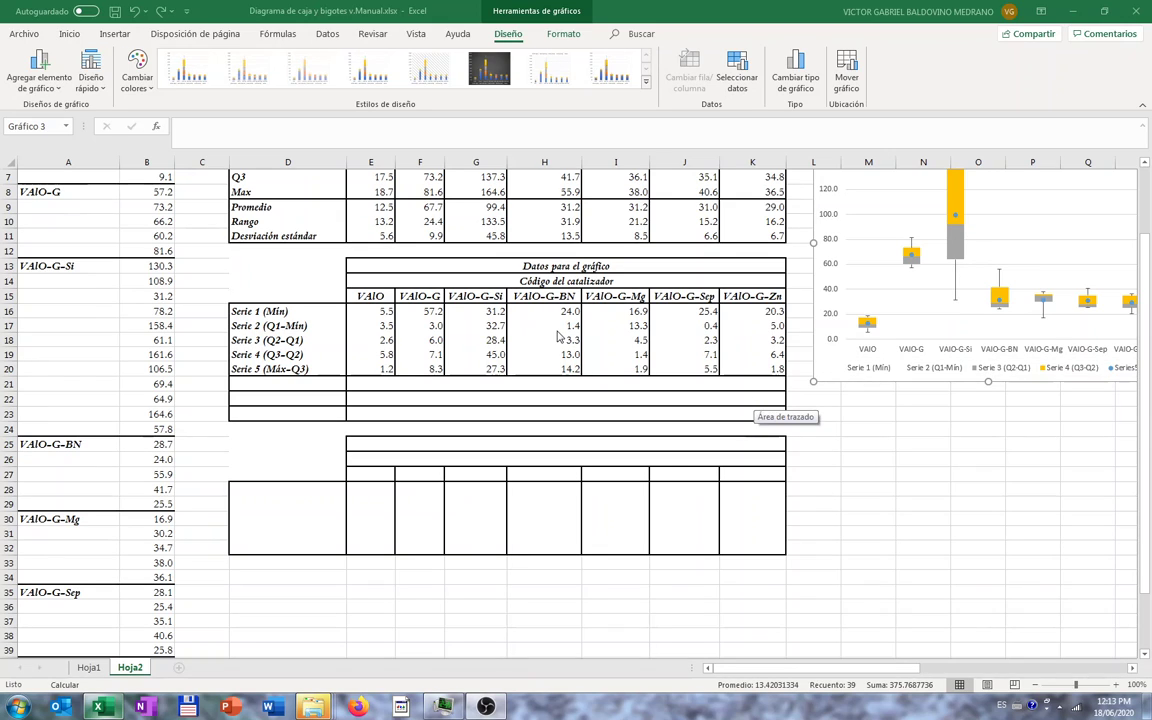
{"action": "left_click", "coordinate": [87, 669]}
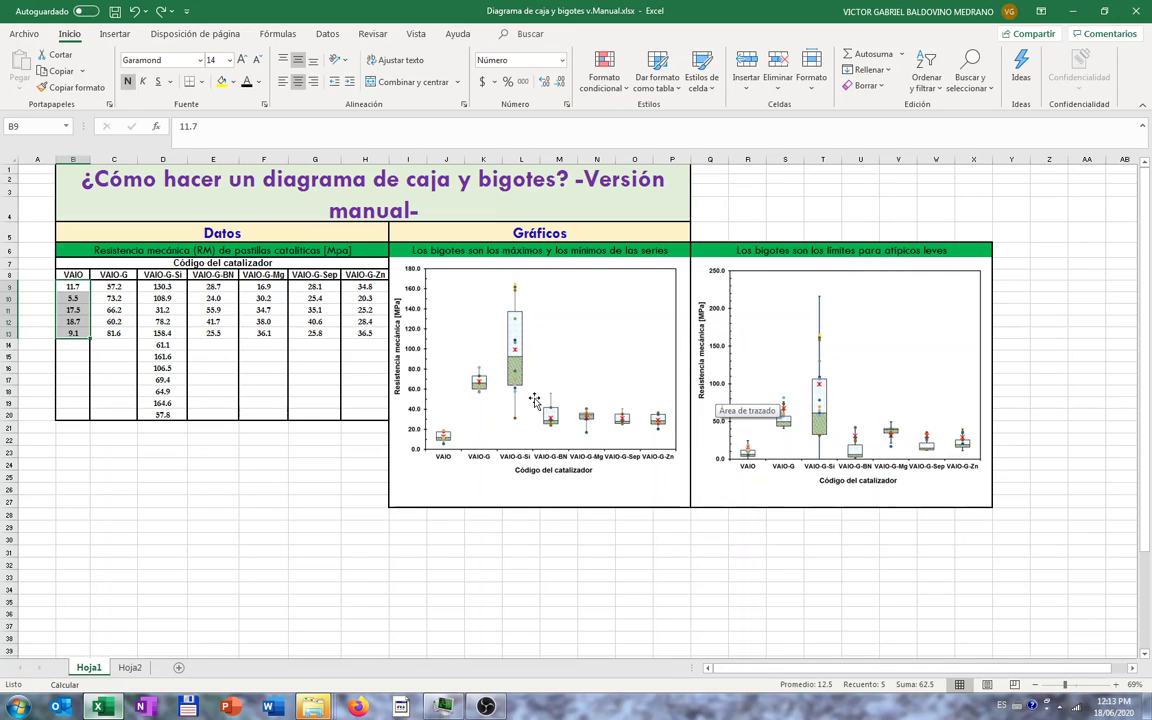
{"action": "left_click", "coordinate": [130, 668]}
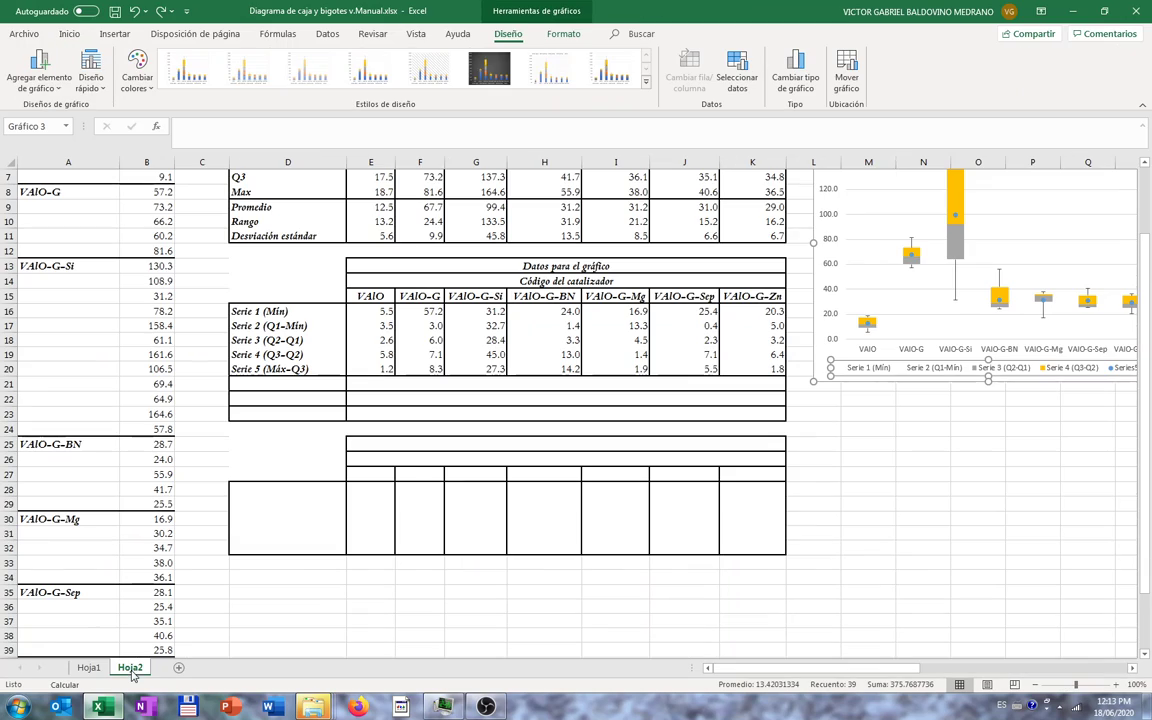
- Apply black font colour to the hidden outlier-detection table title in E25 and the catalyst headings in E26:K27
{"action": "left_click", "coordinate": [393, 445]}
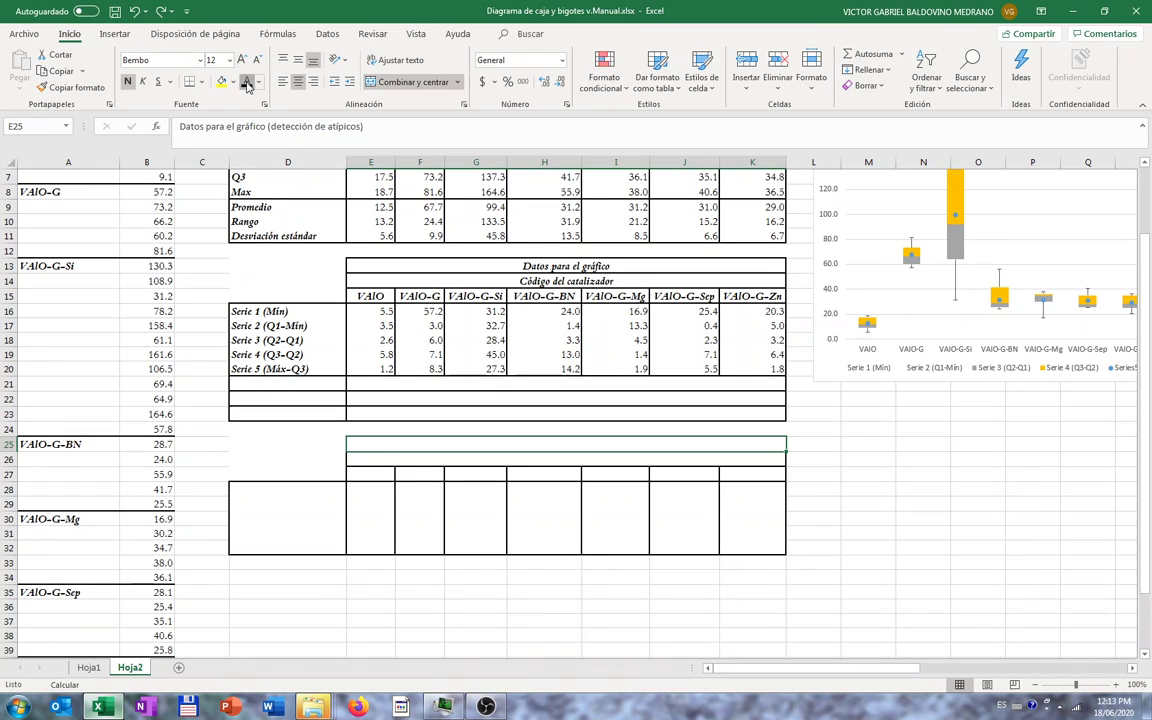
{"action": "left_click", "coordinate": [246, 82]}
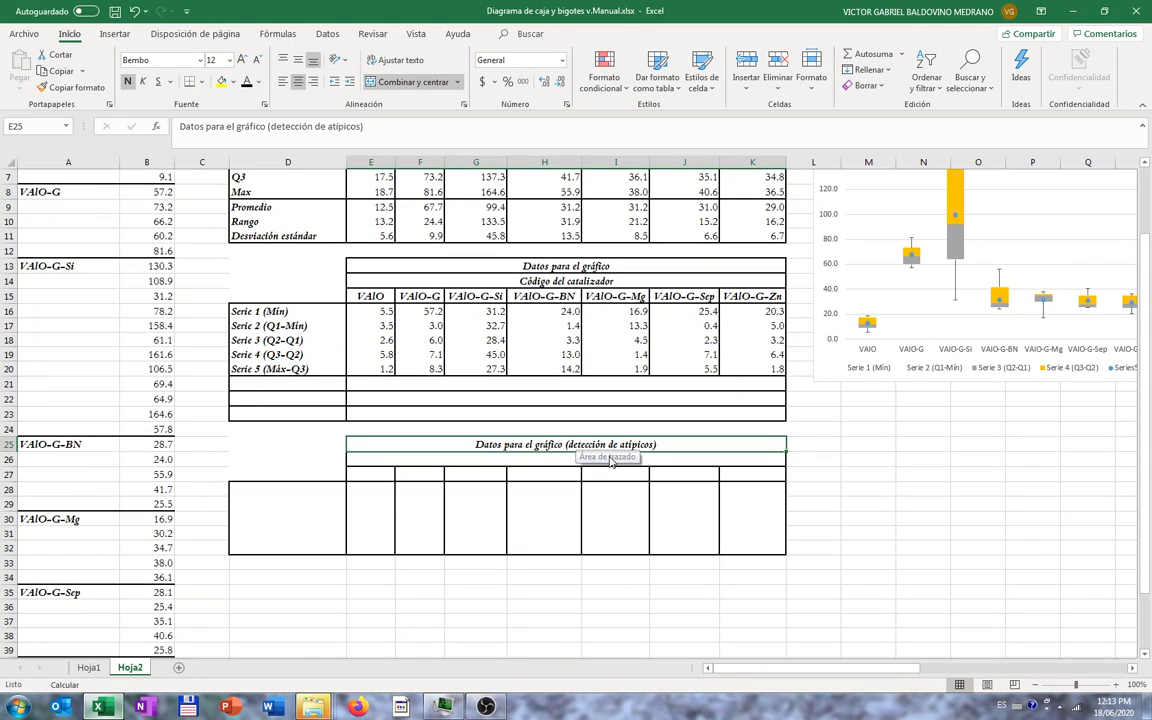
{"action": "left_click", "coordinate": [470, 456]}
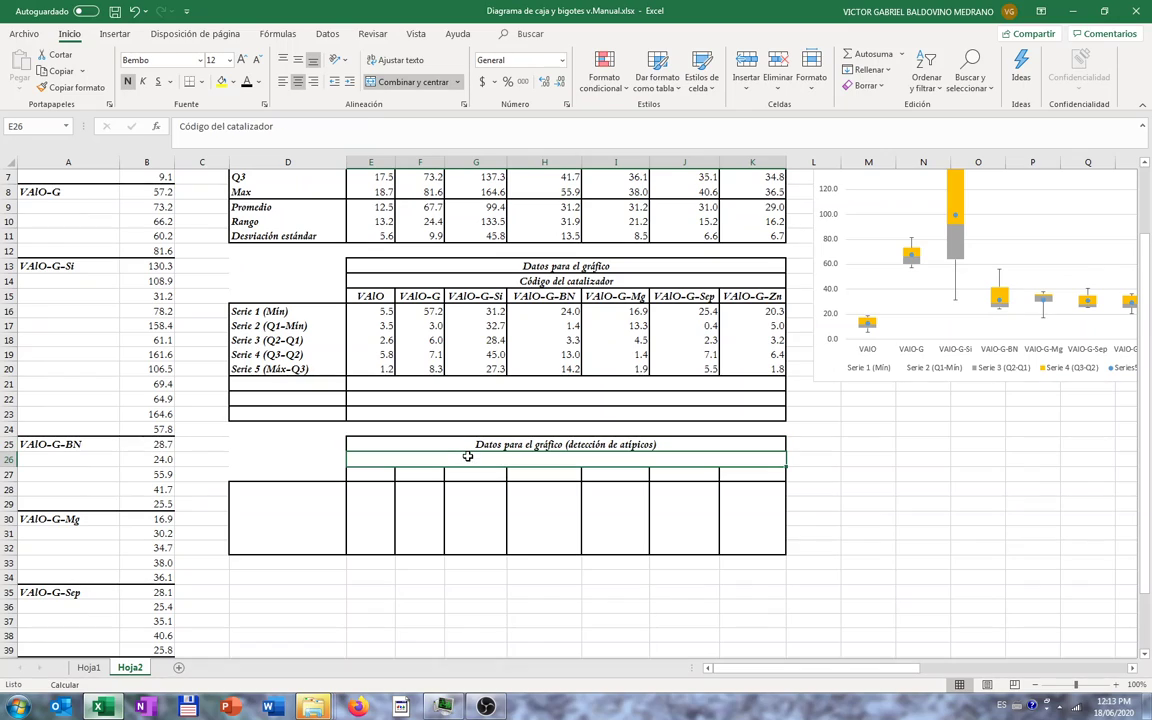
{"action": "type", "text": "Código del catalizador VAlO\tVAlO-G\tVAlO-G-Si\tVAlO-G-BN\tVAlO-G-Mg\tVAlO-G-Sep\tVAlO-G-Zn"}
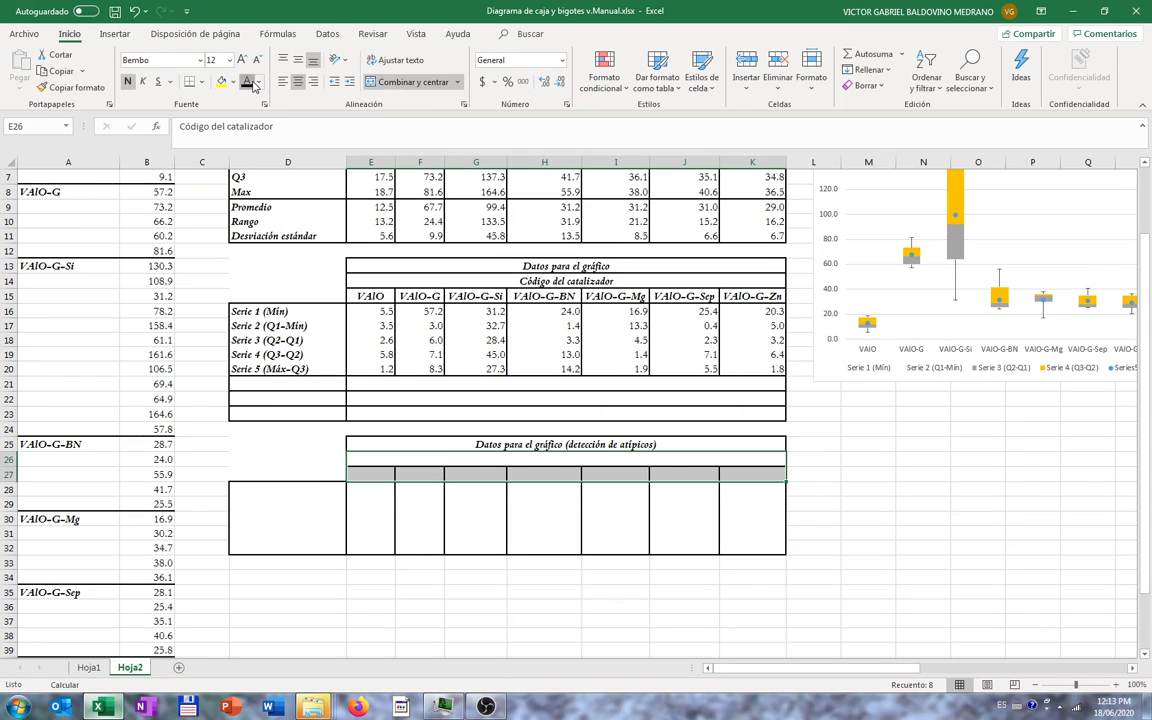
{"action": "left_click", "coordinate": [283, 476]}
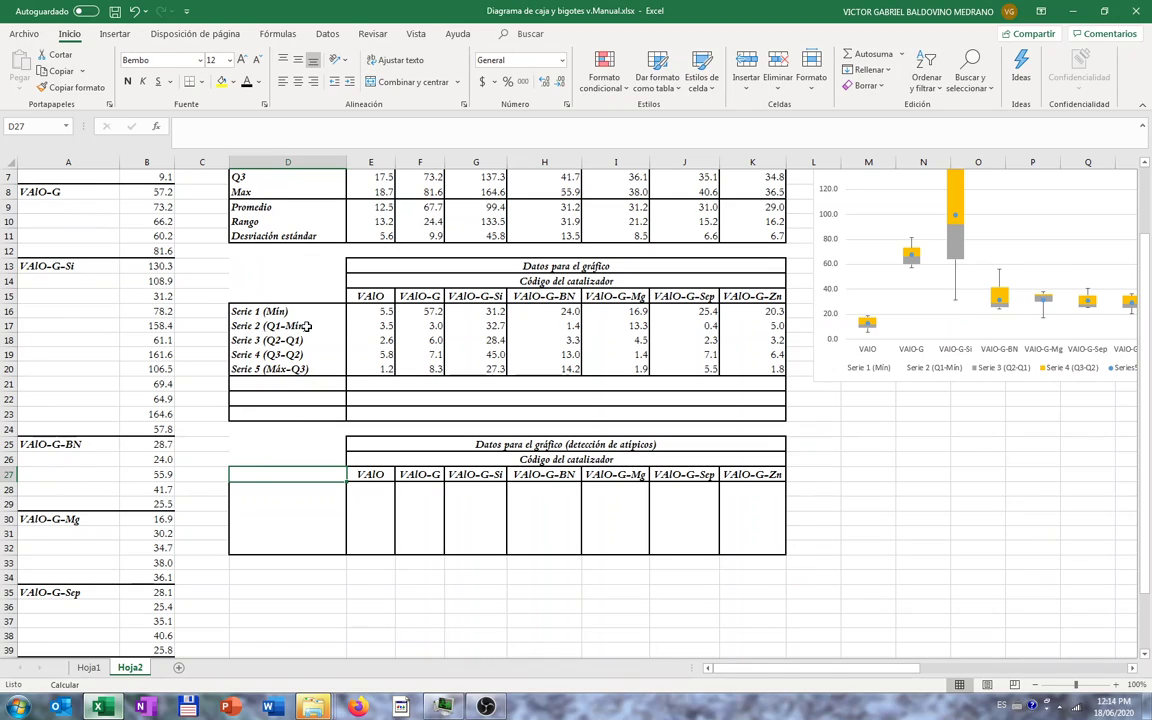
- Apply bold black font to the hidden "Inferior (Q1-1.5*RIC)" label in D28 of the outlier-detection table
{"action": "left_click", "coordinate": [265, 489]}
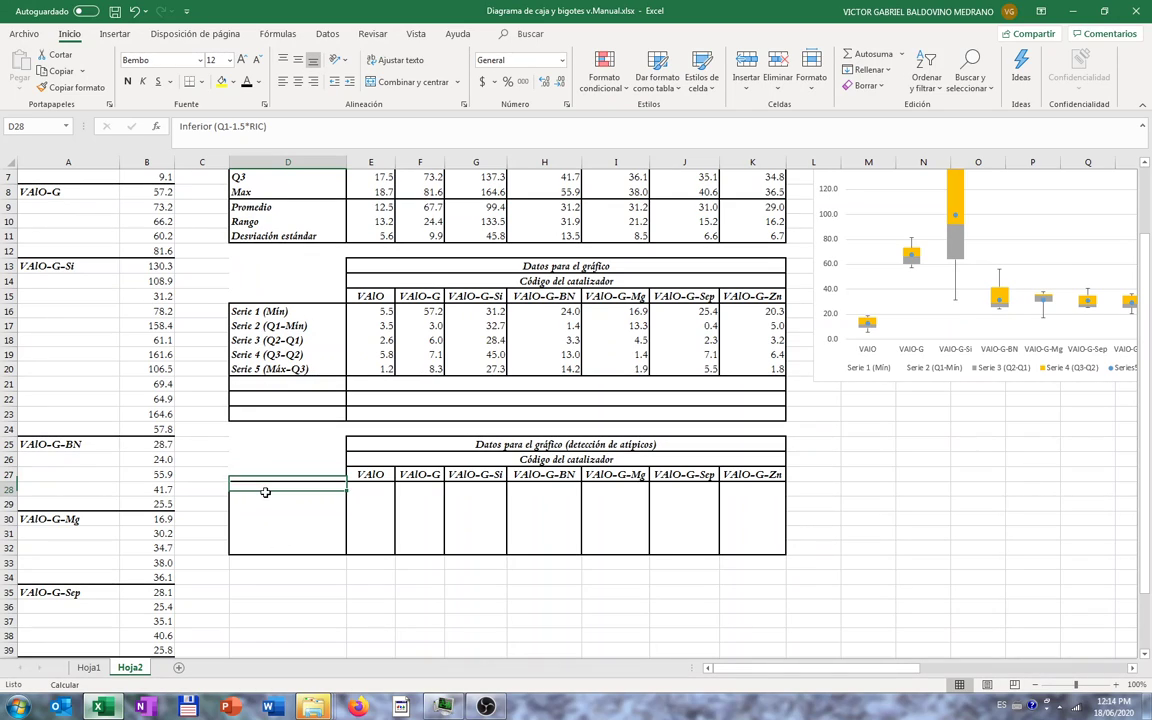
{"action": "left_click", "coordinate": [248, 83]}
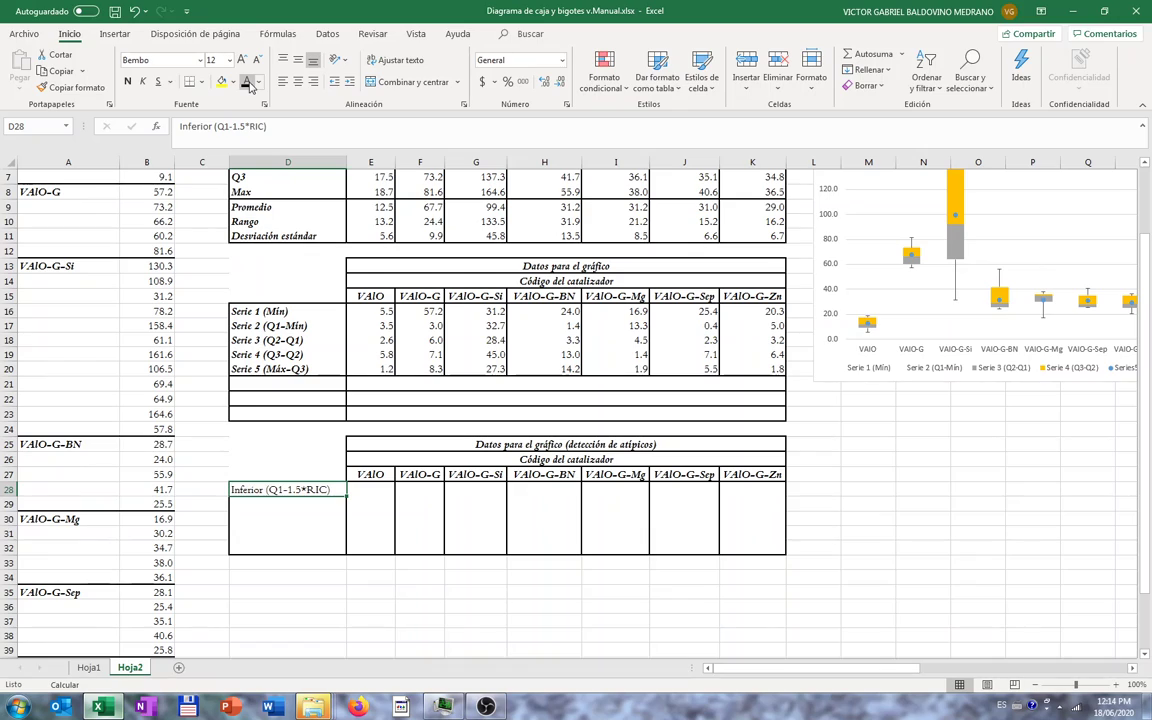
{"action": "left_click", "coordinate": [127, 82]}
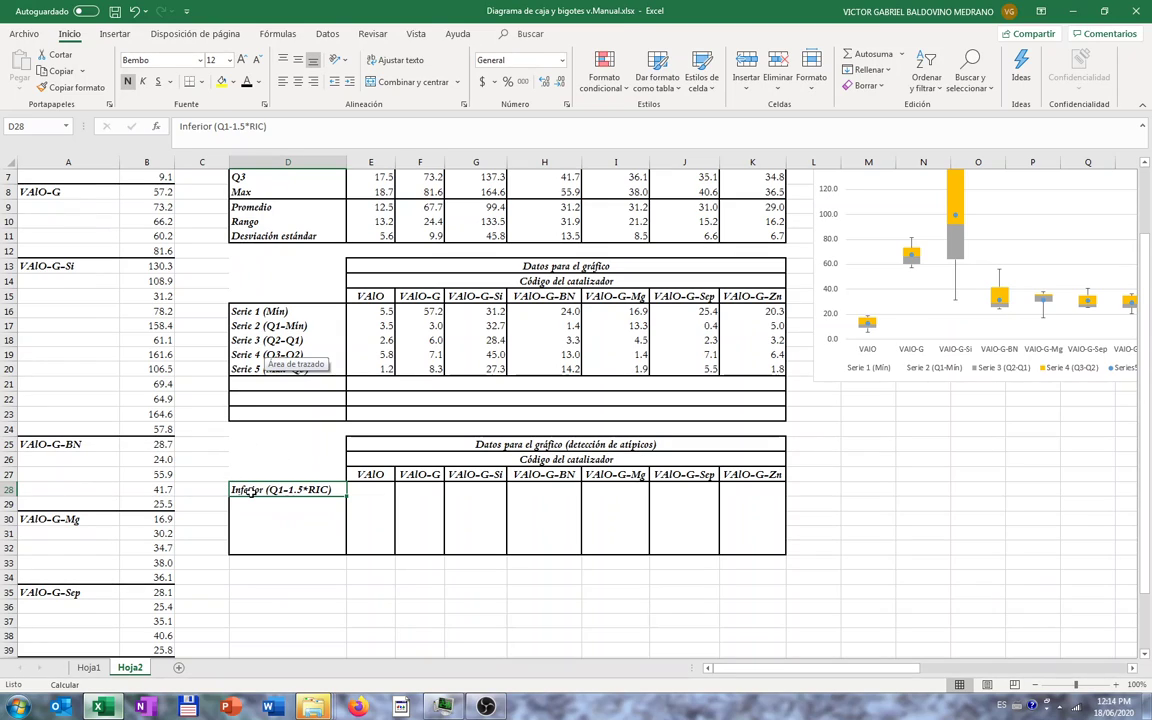
- Apply bold black font to the hidden labels "Límites de atípicos (leves)" in D21 and "Inferior (Q1-1.5*RIC)" in D22
{"action": "left_click", "coordinate": [278, 385]}
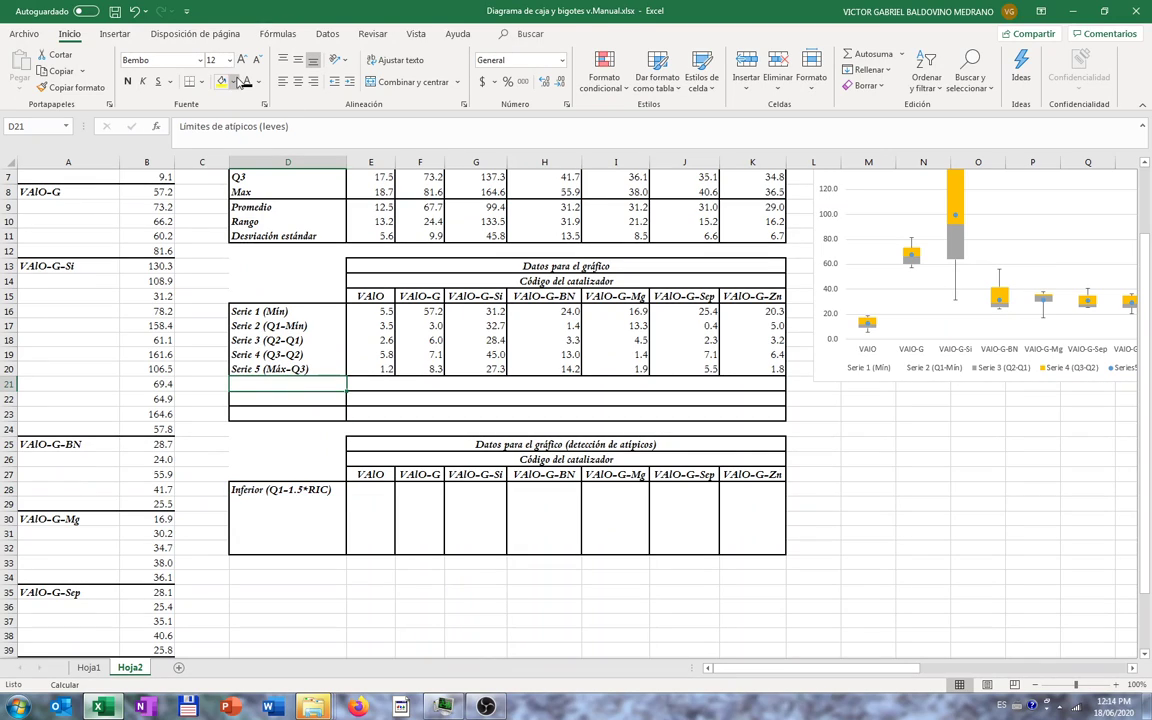
{"action": "left_click", "coordinate": [240, 82]}
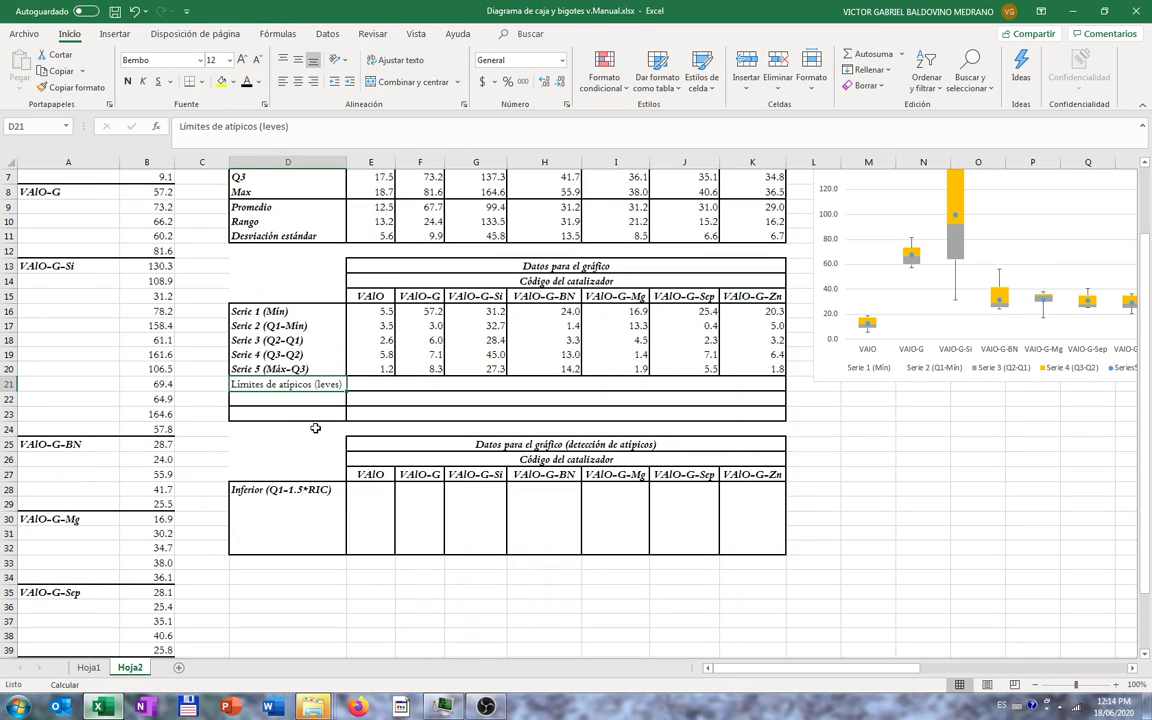
{"action": "left_click", "coordinate": [128, 81]}
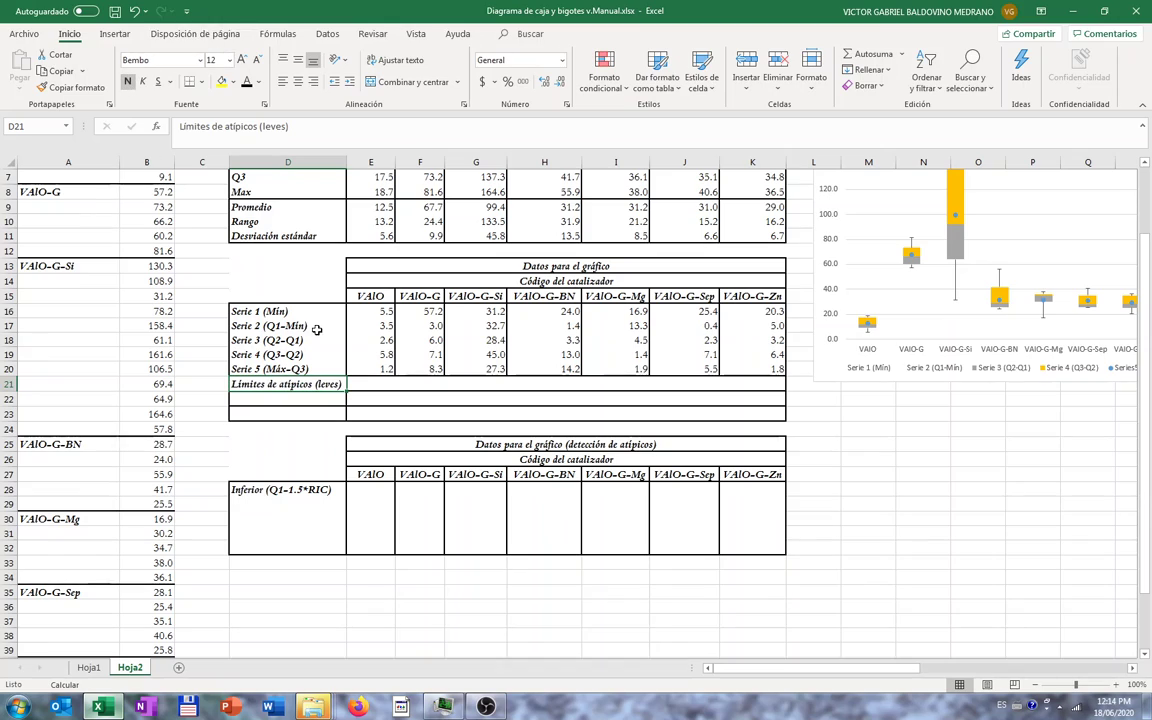
{"action": "left_click", "coordinate": [369, 384]}
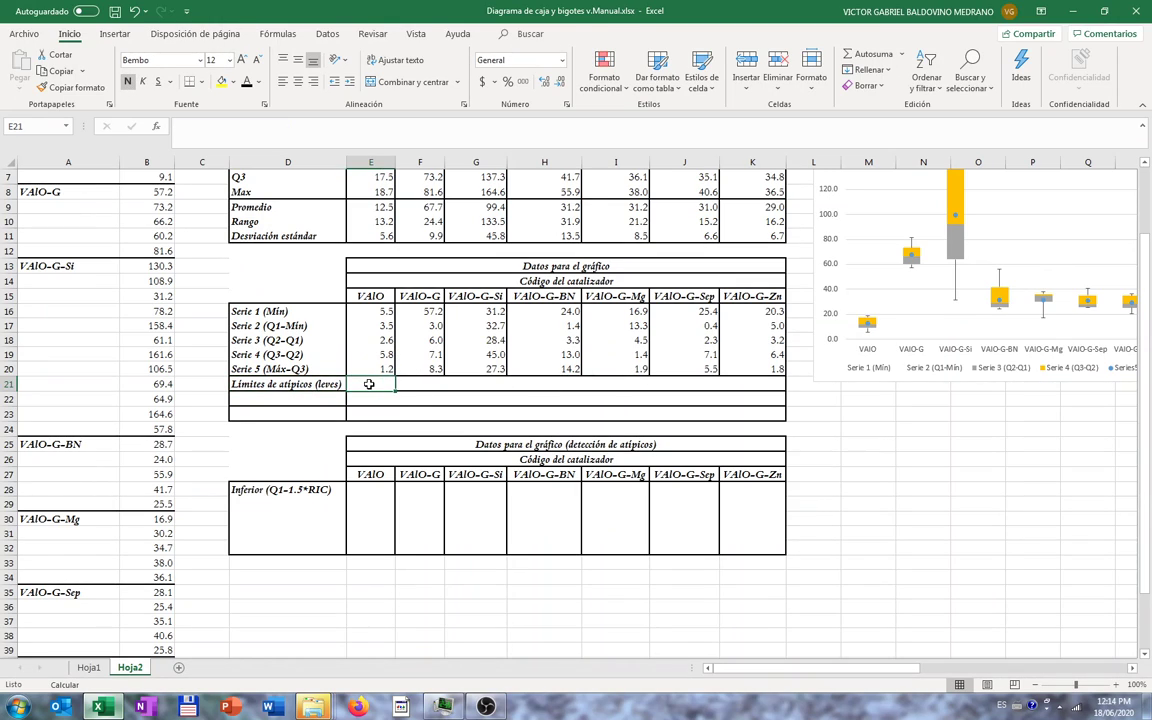
{"action": "left_click", "coordinate": [283, 400]}
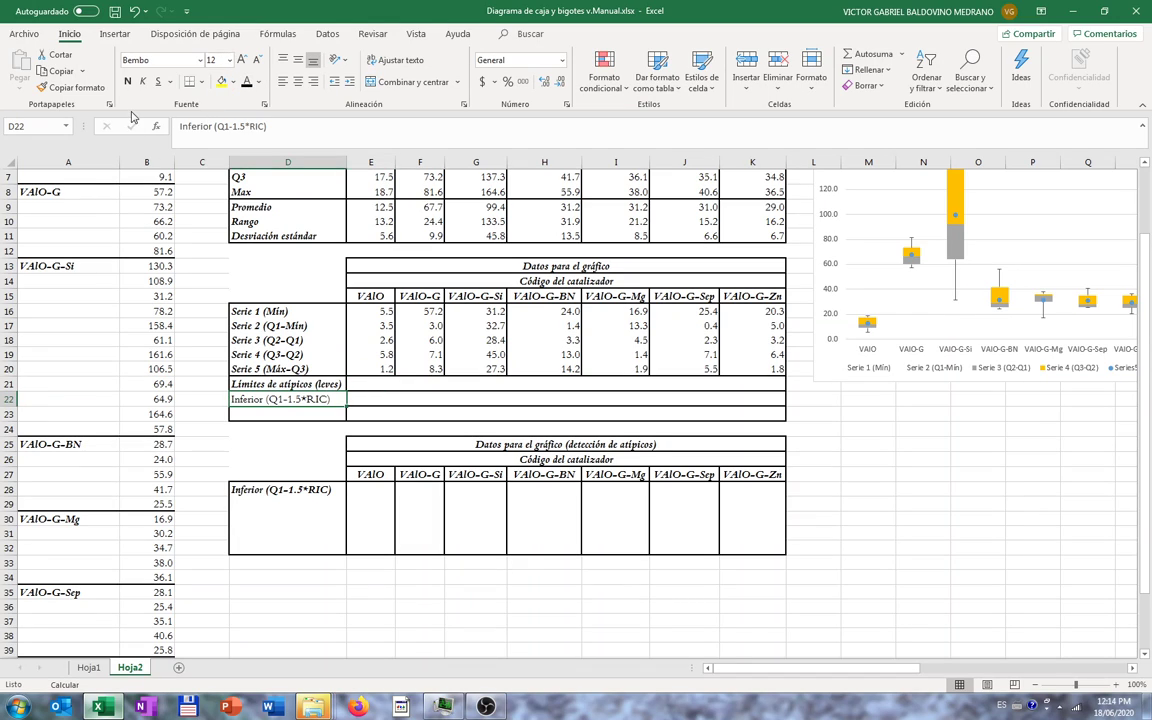
{"action": "left_click", "coordinate": [128, 82]}
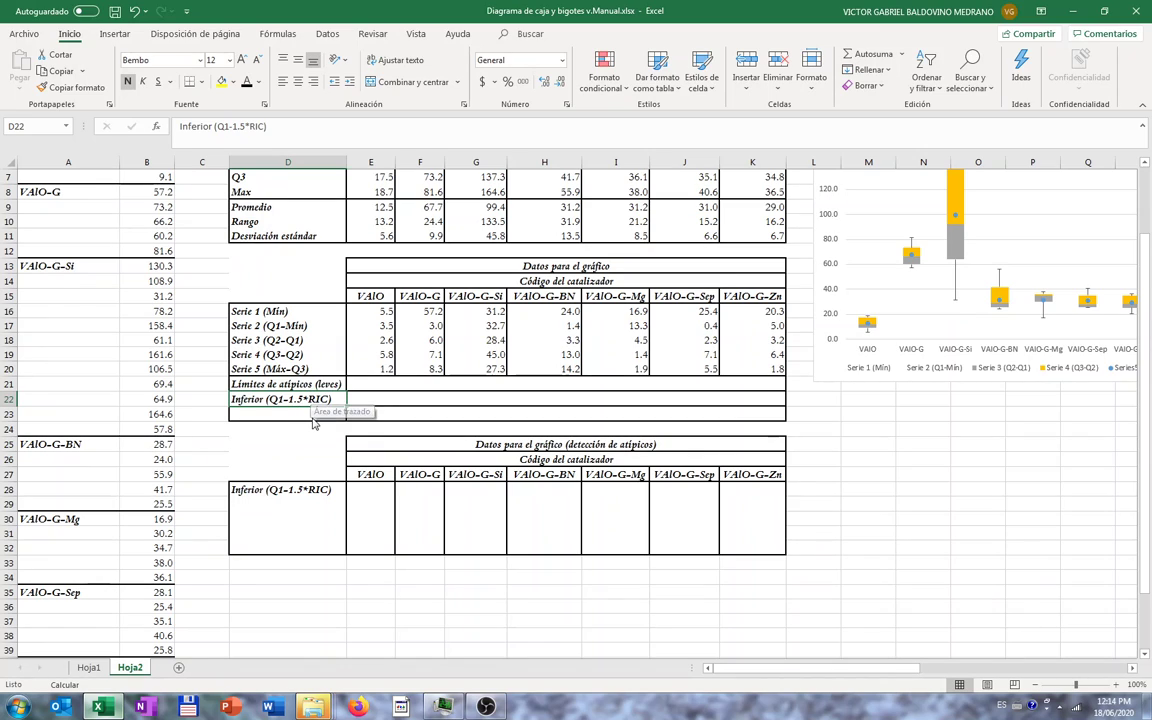
- Apply black font colour to the hidden lower outlier limits in E22:K22
{"action": "left_click", "coordinate": [376, 400]}
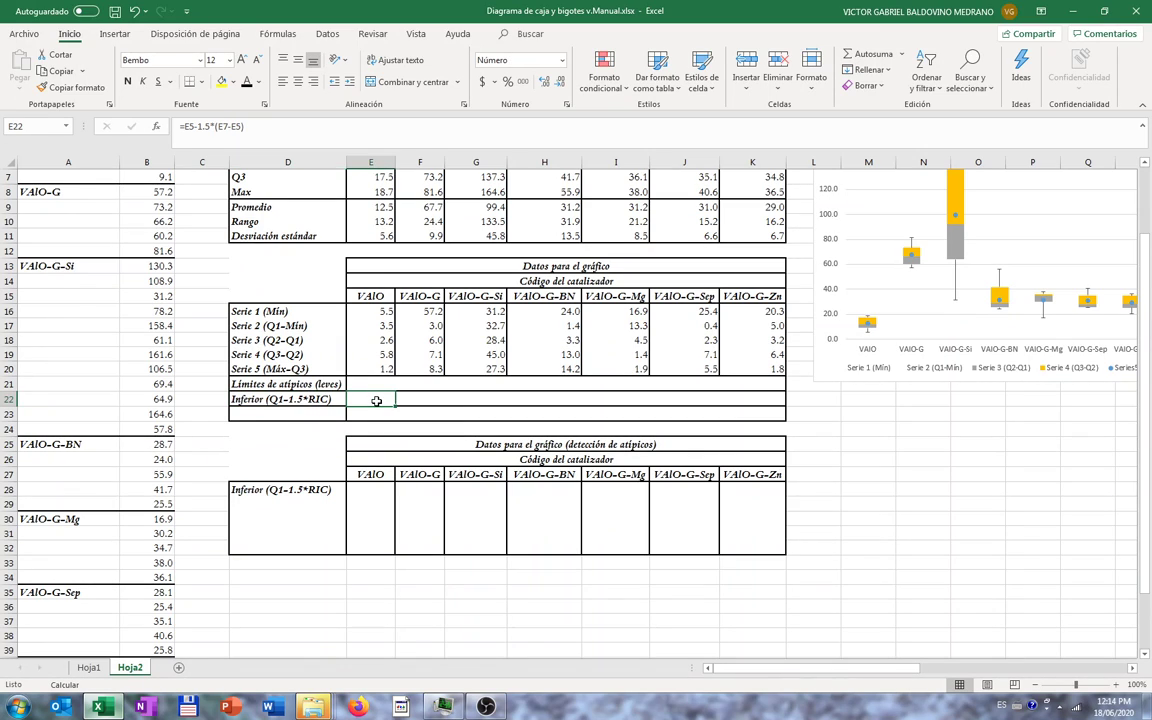
{"action": "left_click_drag", "start_coordinate": [376, 400], "coordinate": [748, 401]}
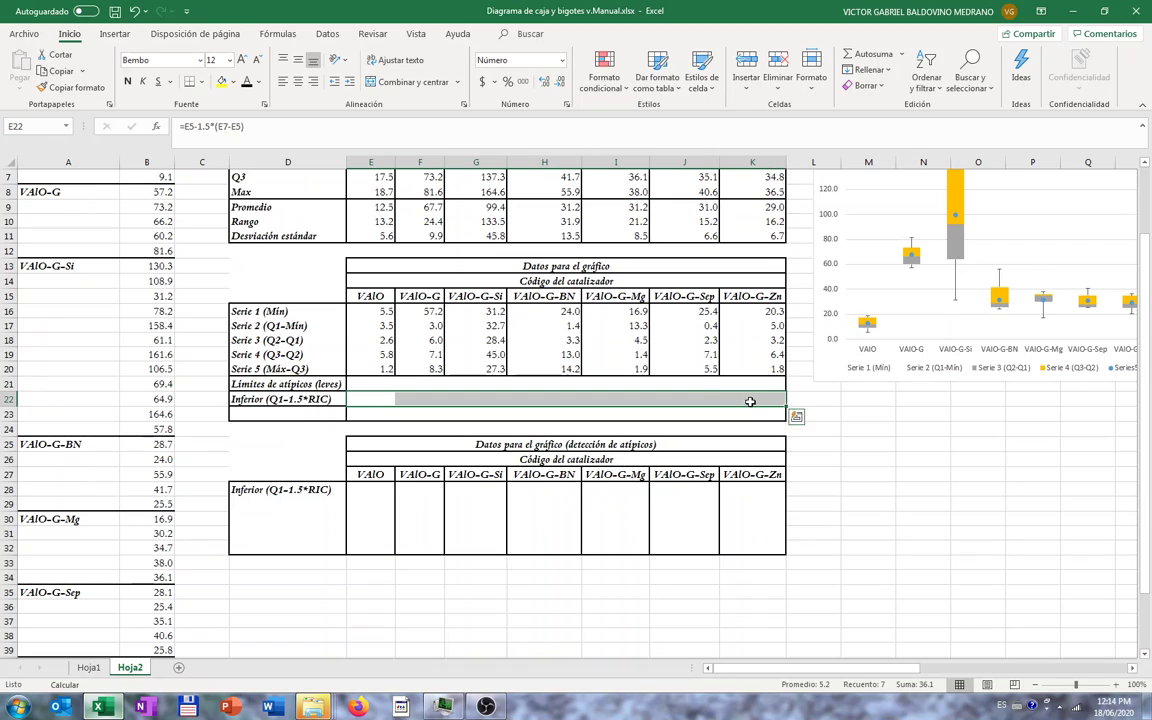
{"action": "left_click", "coordinate": [221, 81]}
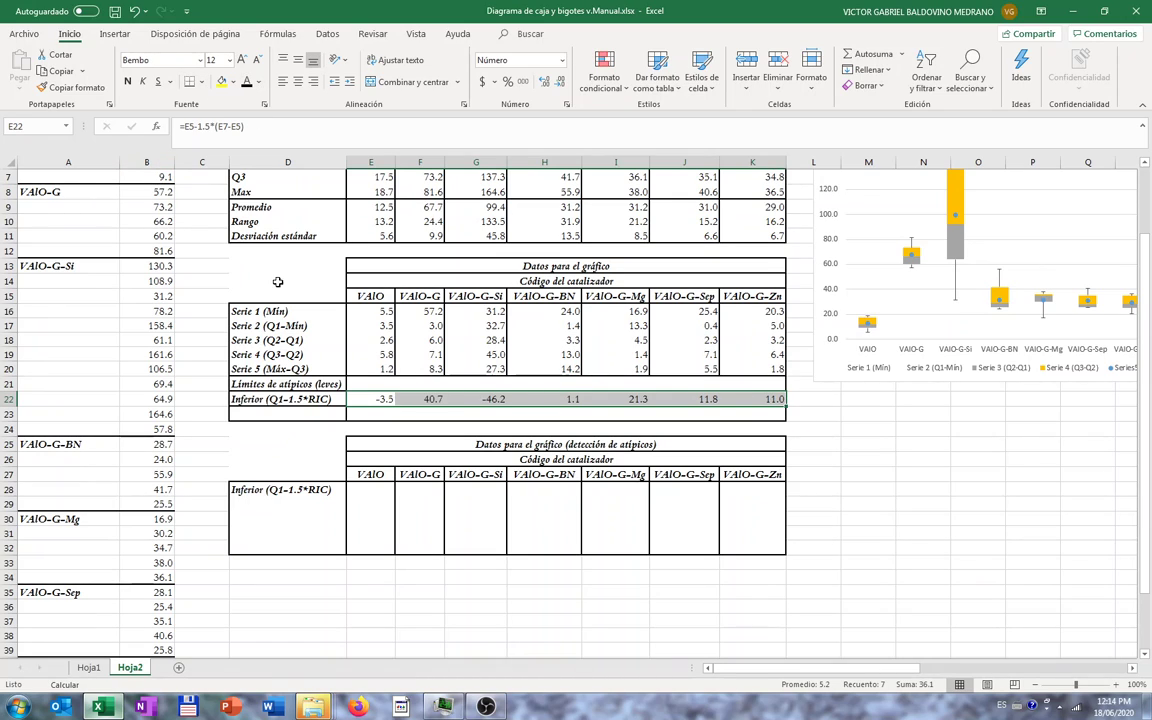
- Highlight the negative lower limits in E22 and G22 with bold purple font
{"action": "left_click", "coordinate": [383, 400]}
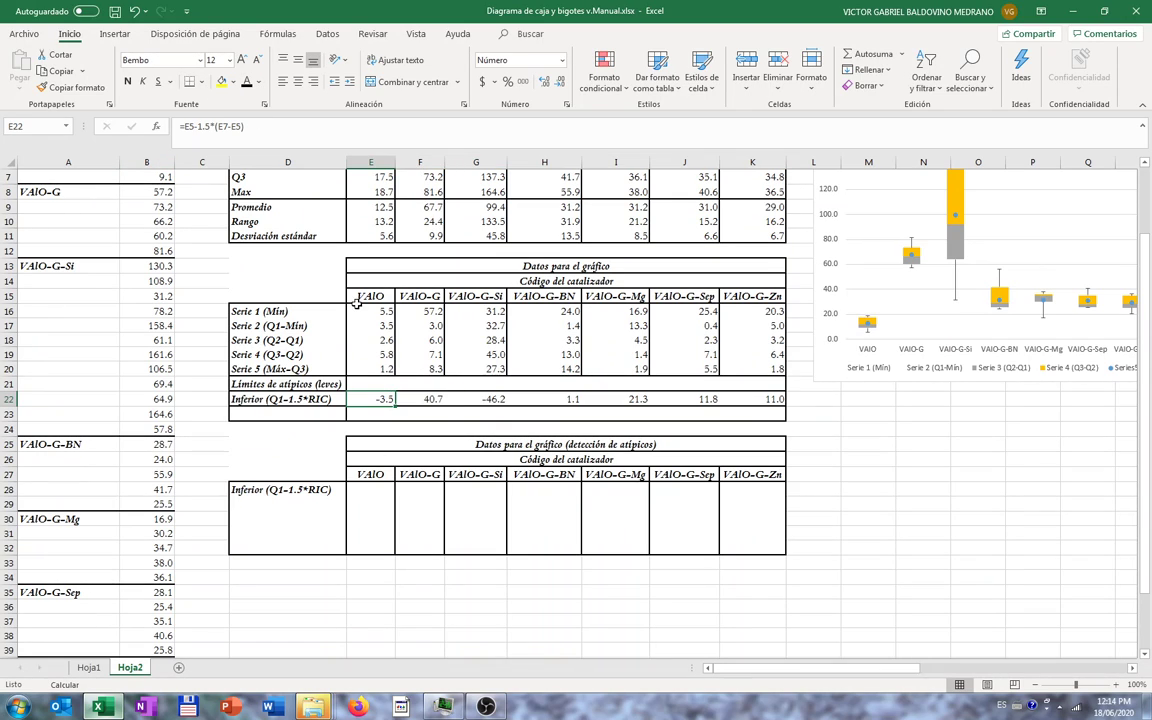
{"action": "left_click", "coordinate": [258, 81]}
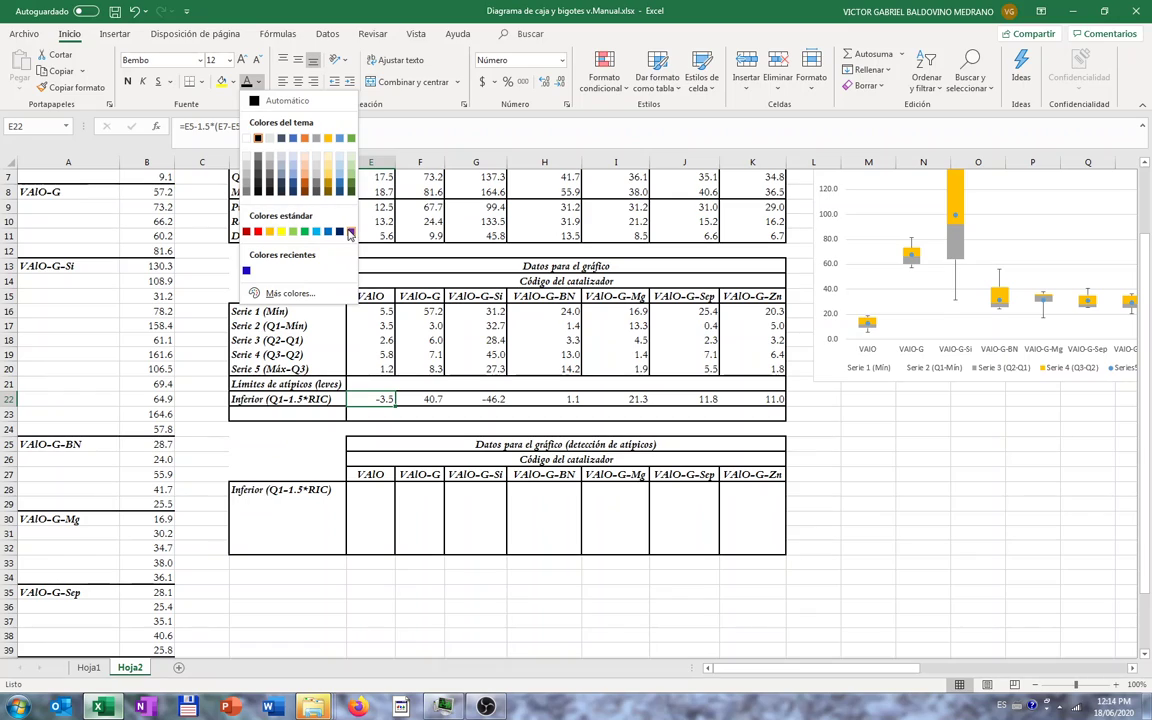
{"action": "left_click", "coordinate": [312, 208]}
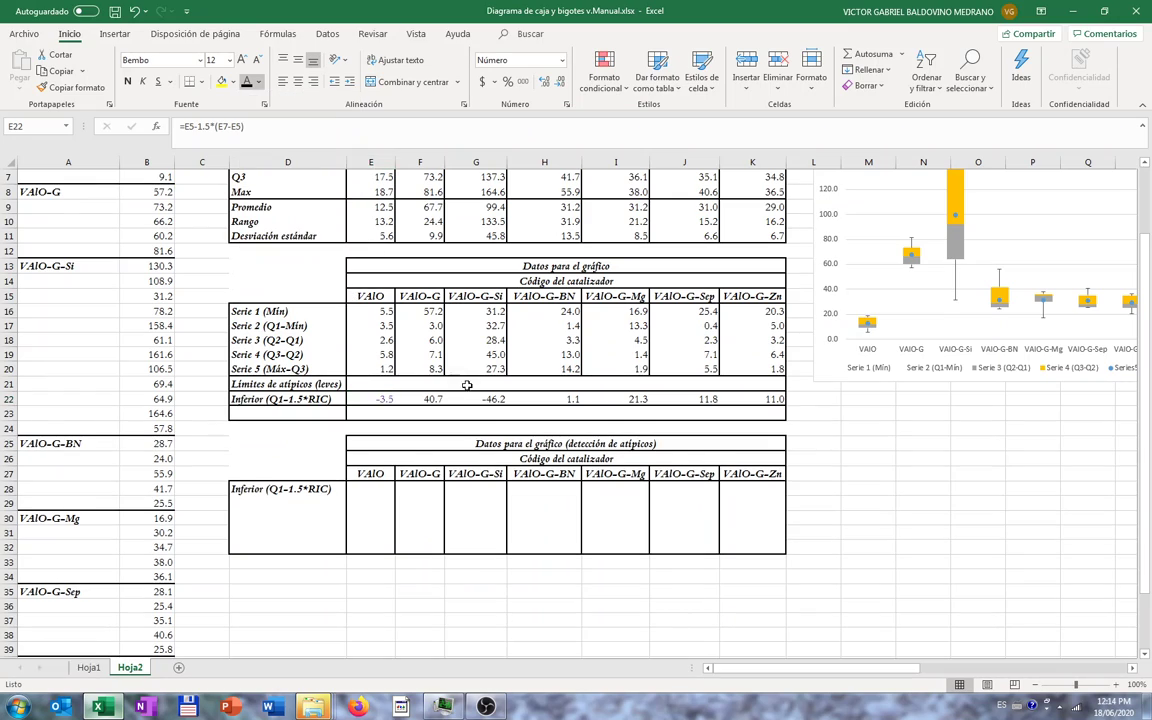
{"action": "left_click", "coordinate": [125, 86]}
{"action": "left_click", "coordinate": [475, 400]}
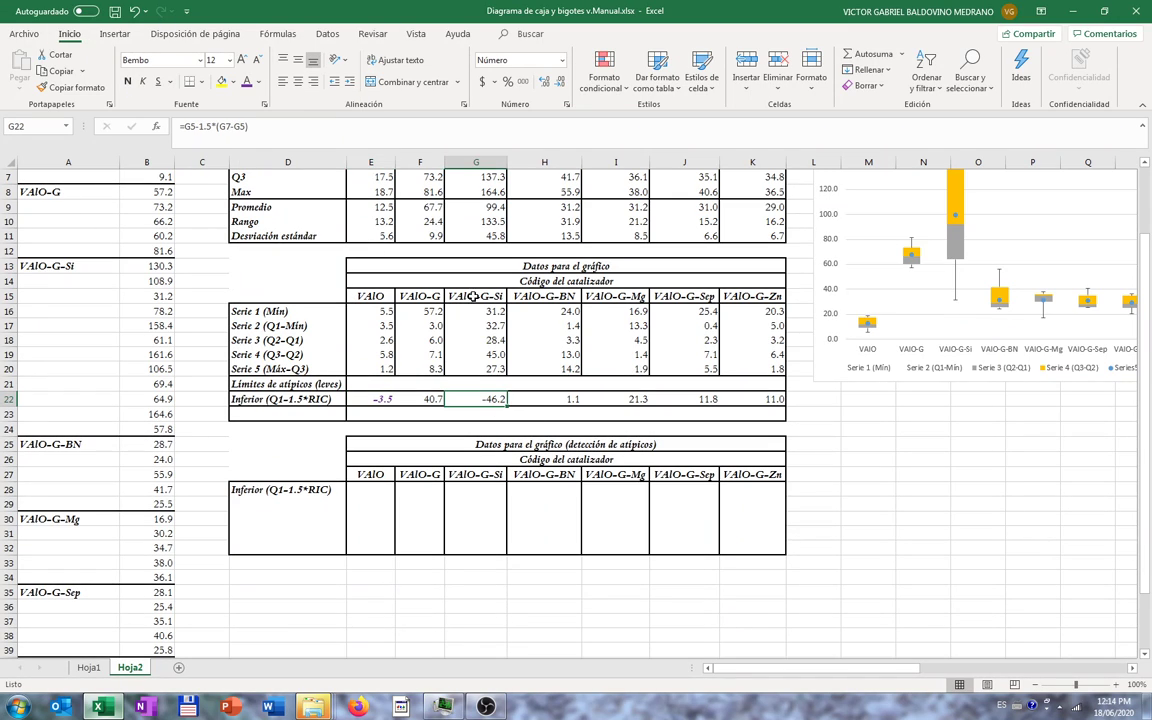
{"action": "left_click", "coordinate": [248, 80]}
{"action": "left_click", "coordinate": [127, 80]}
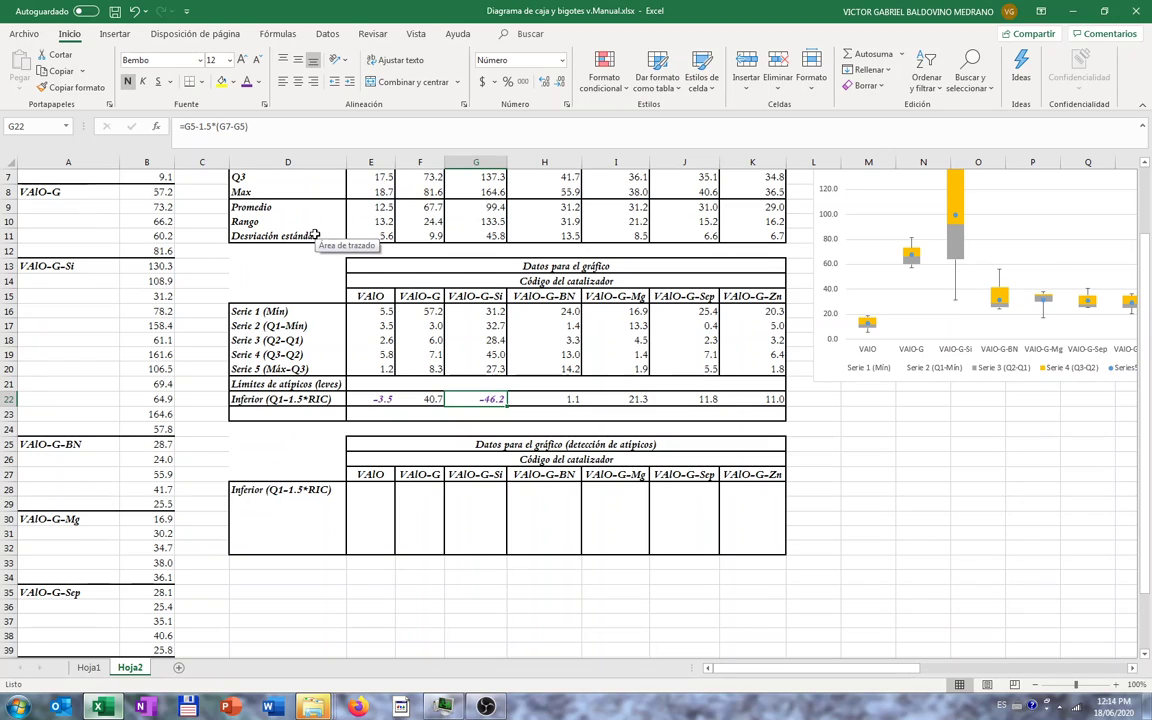
- Apply bold black font to the hidden "Superior (Q3+1.5*RIC)" label in D23 and black font to the upper limits in E23:K23
{"action": "left_click", "coordinate": [291, 413]}
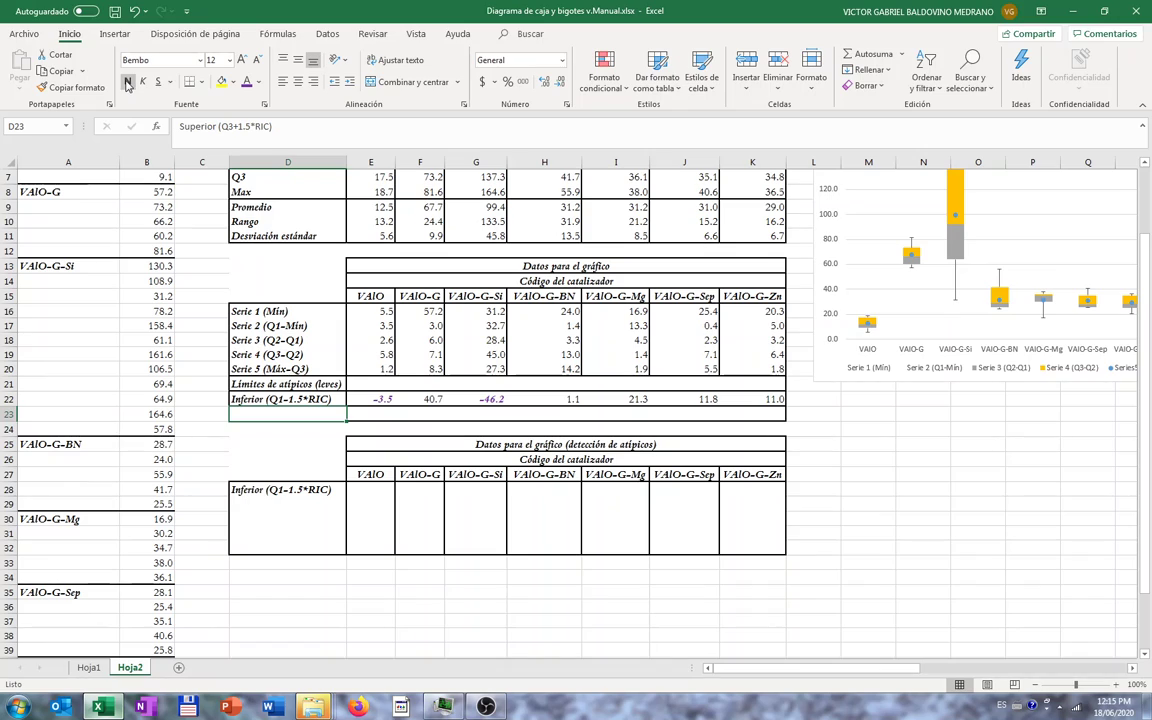
{"action": "left_click", "coordinate": [262, 88]}
{"action": "left_click", "coordinate": [259, 137]}
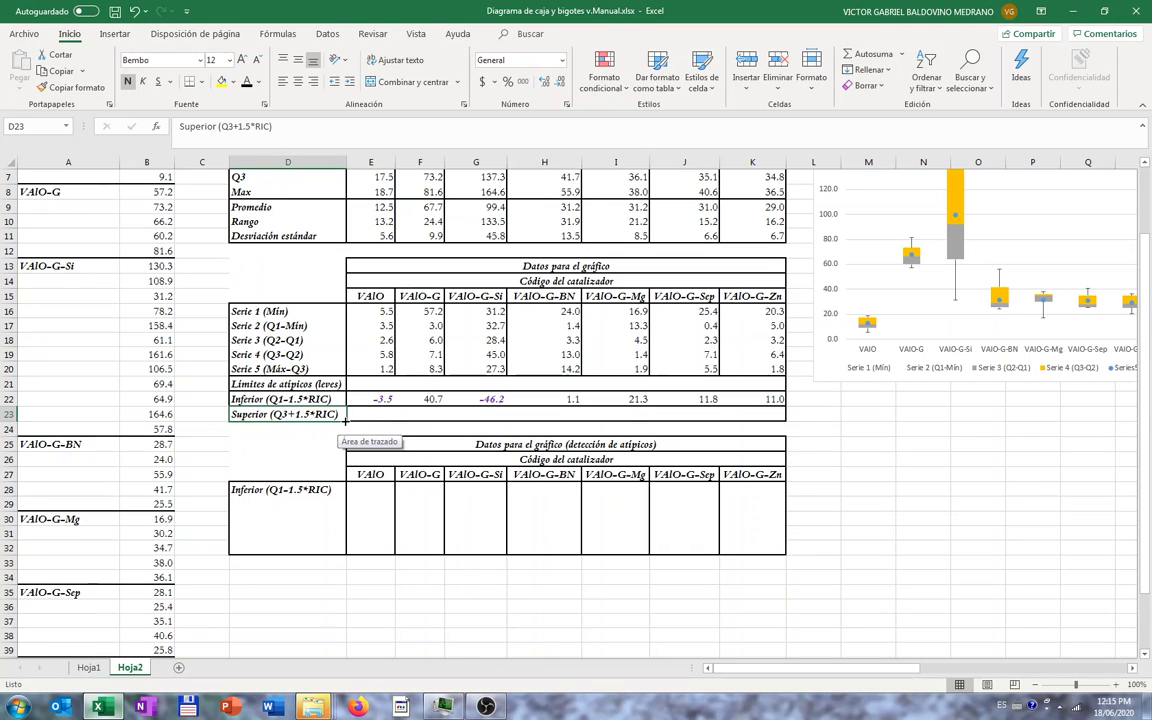
{"action": "left_click_drag", "start_coordinate": [370, 414], "coordinate": [741, 416]}
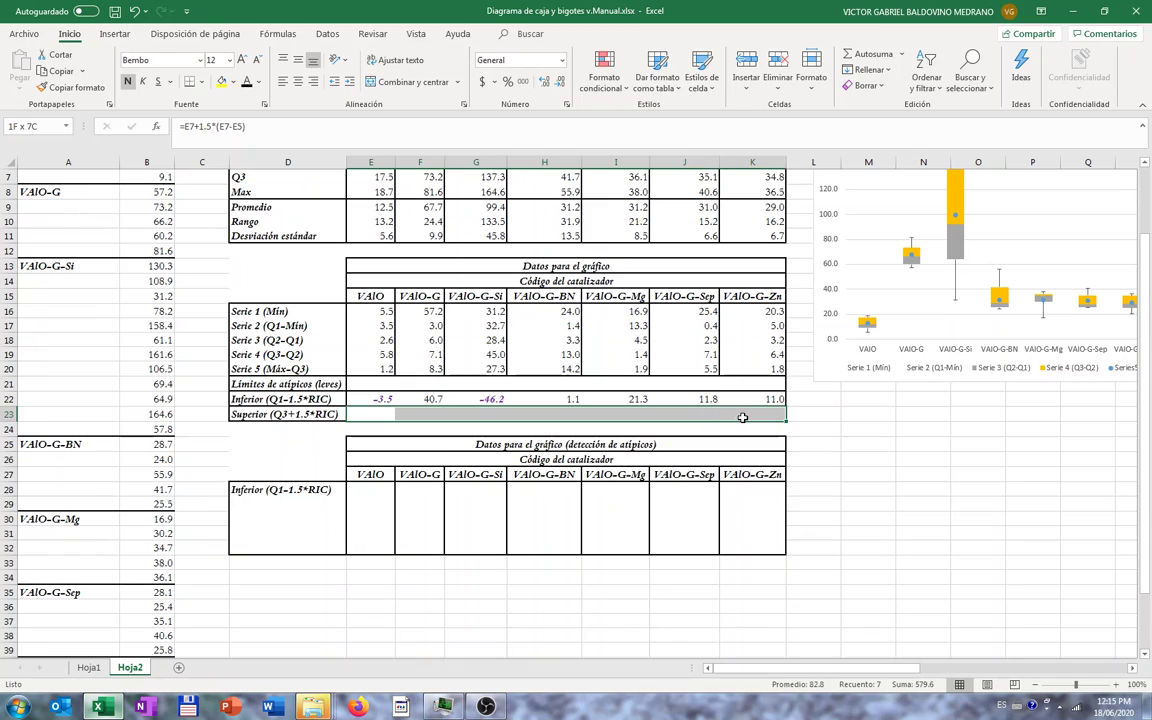
{"action": "key", "text": "ctrl+r"}
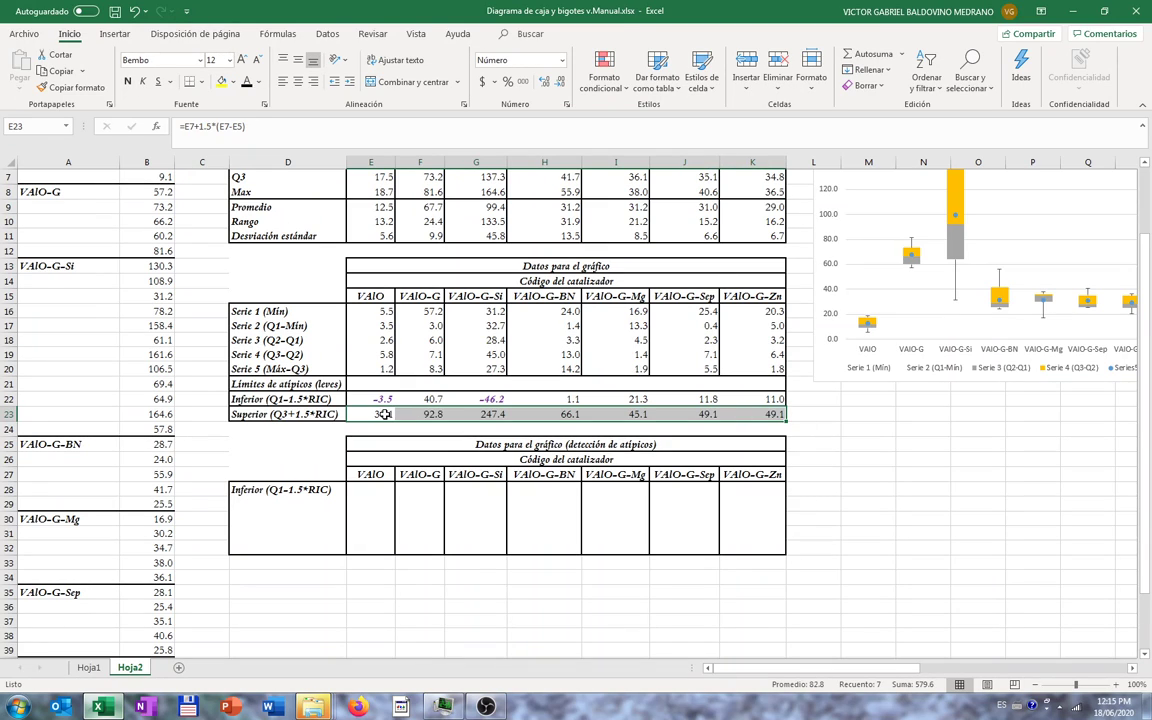
- Italicize the lower outlier limits in E22:K22
{"action": "left_click_drag", "start_coordinate": [380, 399], "coordinate": [739, 398]}
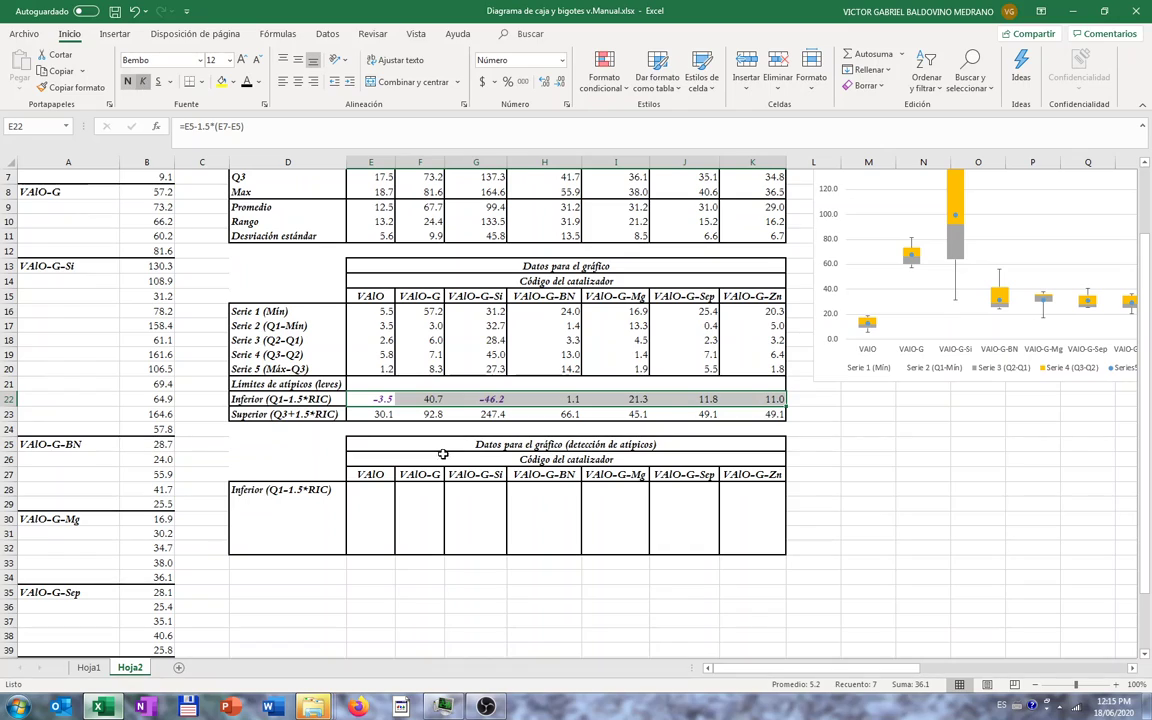
{"action": "key", "text": "ctrl+k"}
{"action": "left_click", "coordinate": [383, 400]}
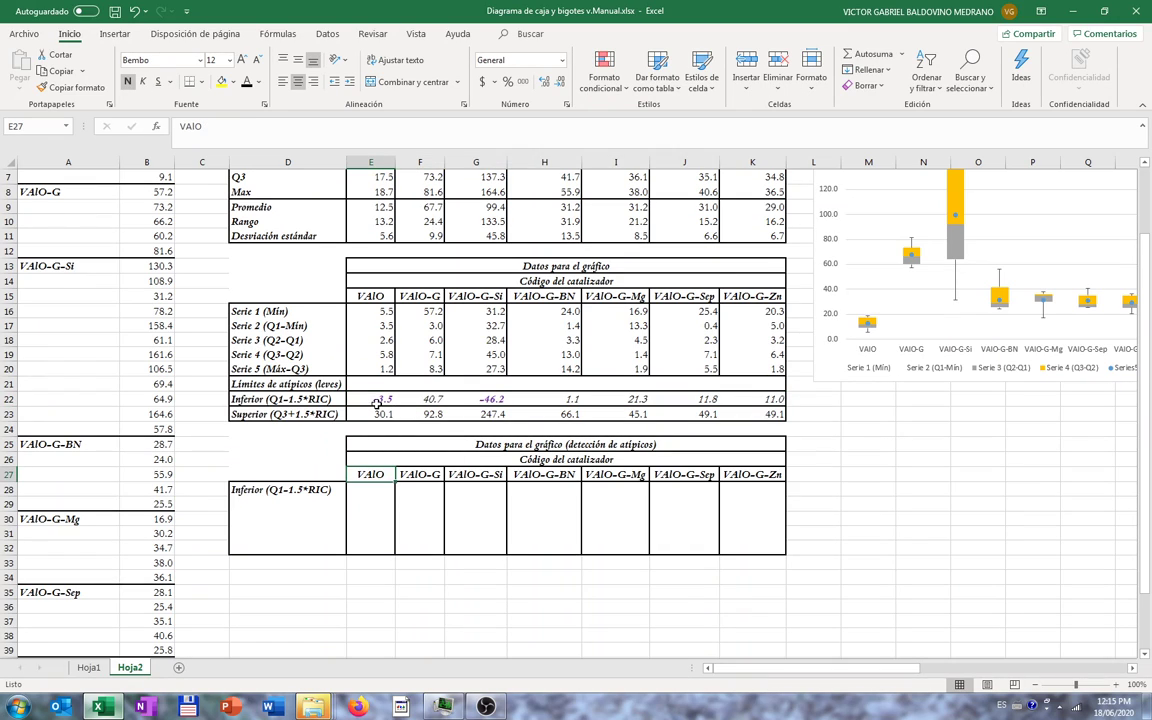
- Apply black font colour to the hidden "Inferior" row values in E28:K28 of the outlier-detection table
{"action": "left_click", "coordinate": [259, 492]}
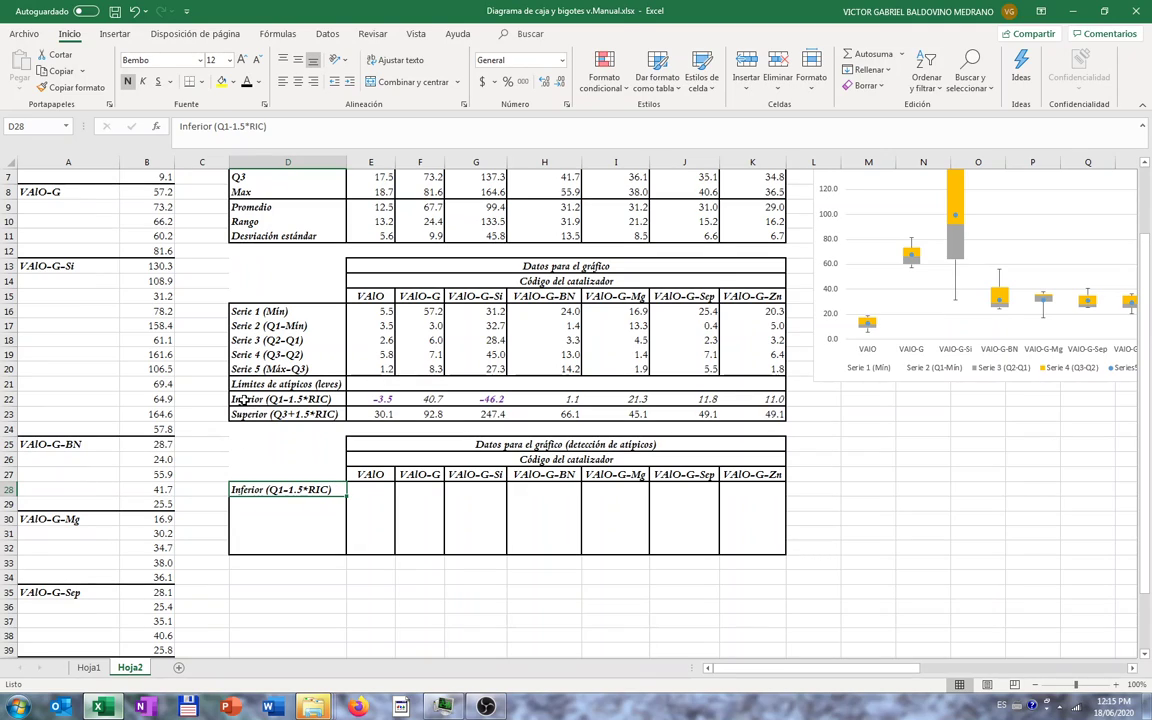
{"action": "left_click", "coordinate": [375, 487]}
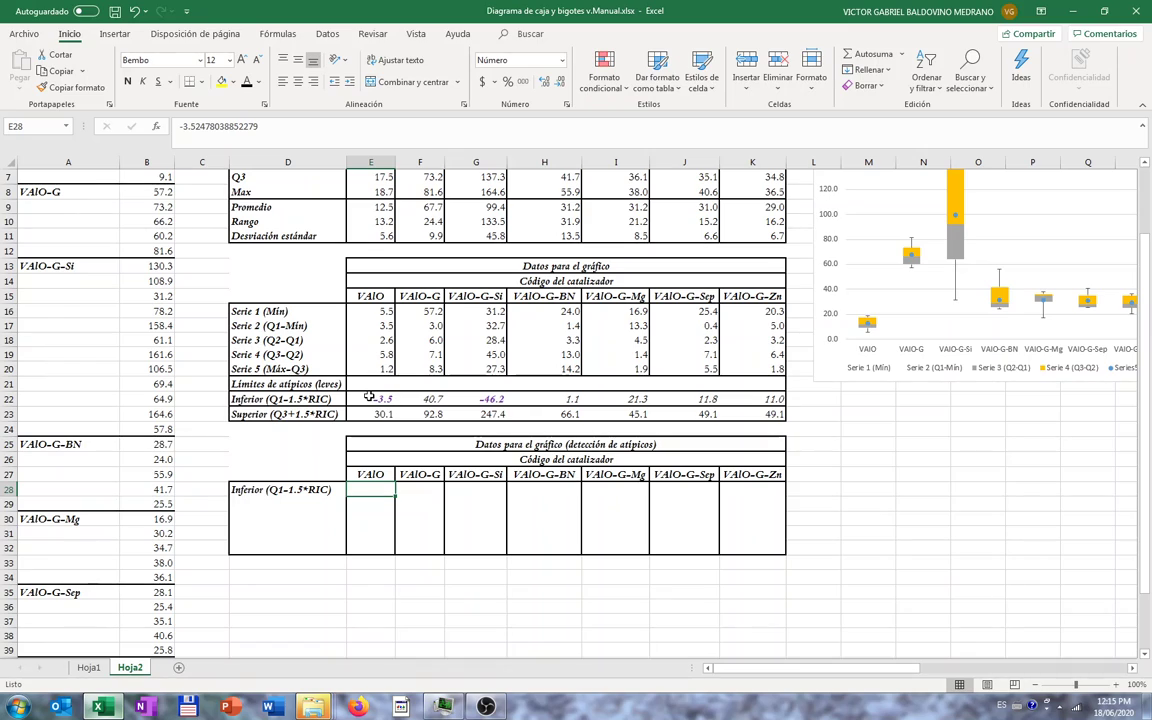
{"action": "left_click_drag", "start_coordinate": [369, 398], "coordinate": [740, 398]}
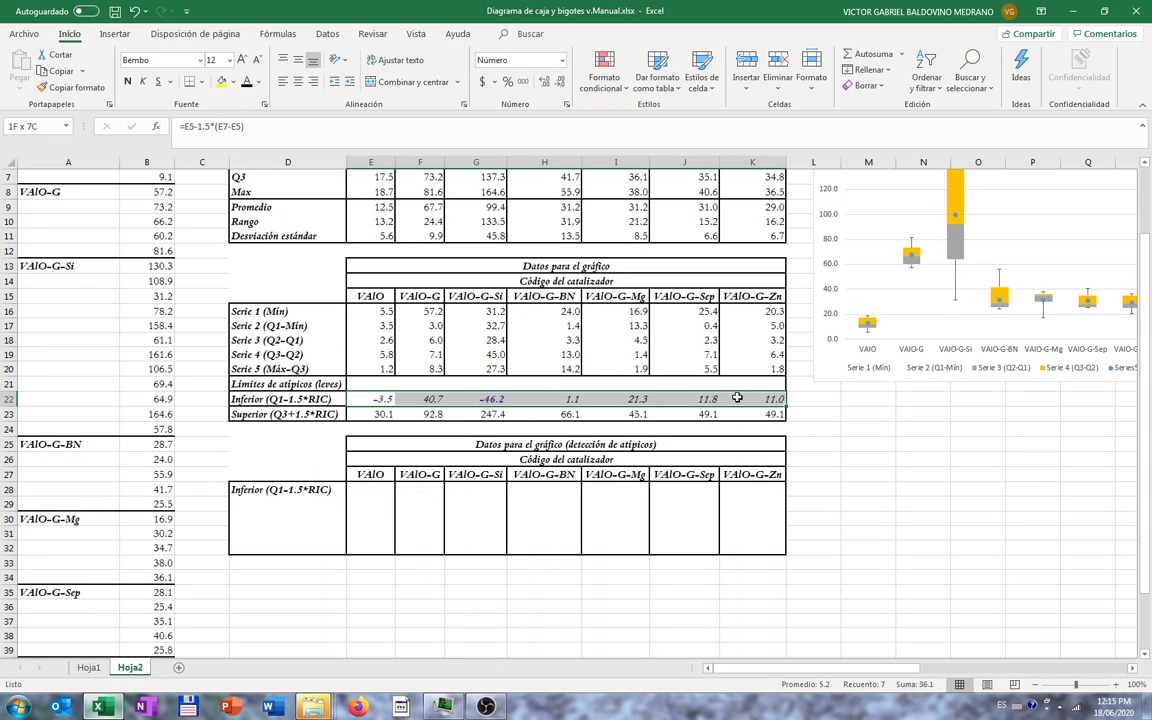
{"action": "left_click_drag", "start_coordinate": [372, 489], "coordinate": [760, 490]}
{"action": "left_click", "coordinate": [249, 88]}
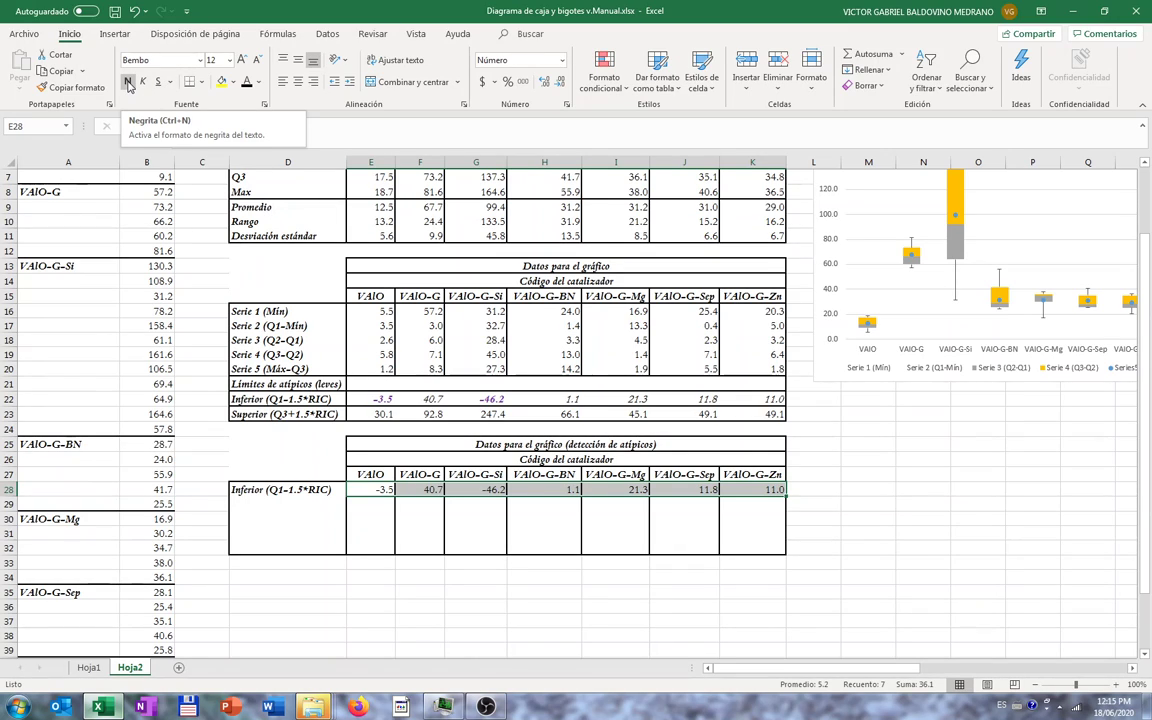
- Apply bold black font to the hidden "Serie 2 (Q1-Mín)" label in D29
{"action": "left_click", "coordinate": [275, 507]}
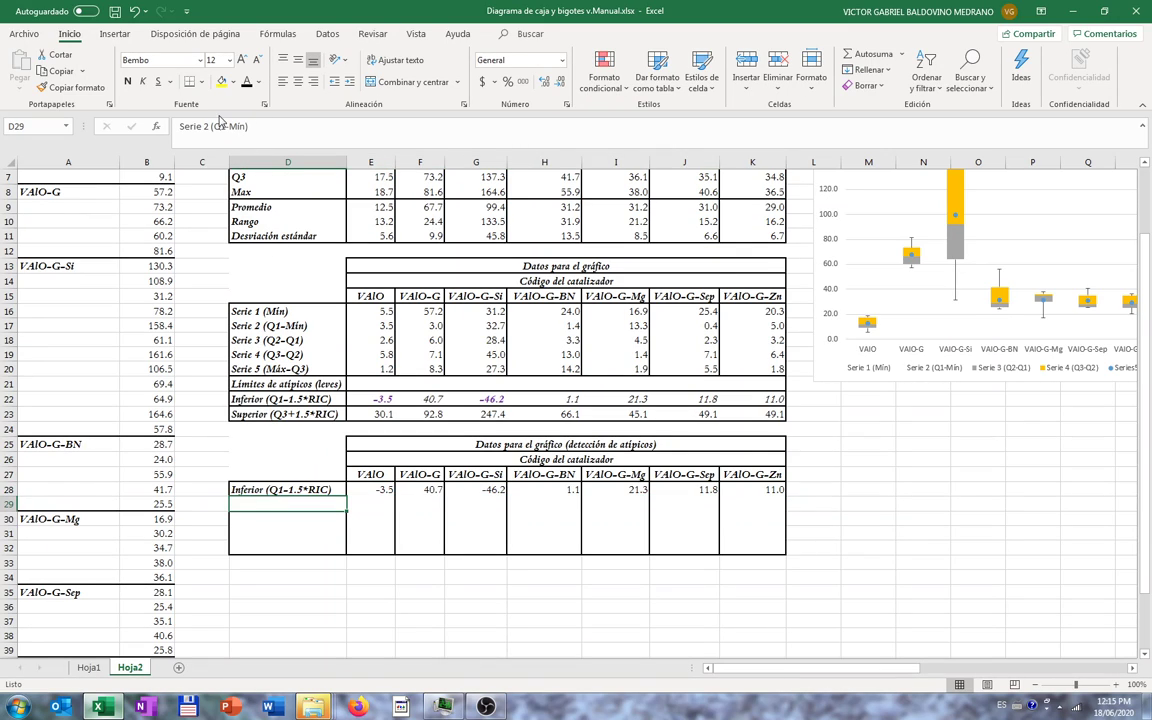
{"action": "left_click", "coordinate": [240, 84]}
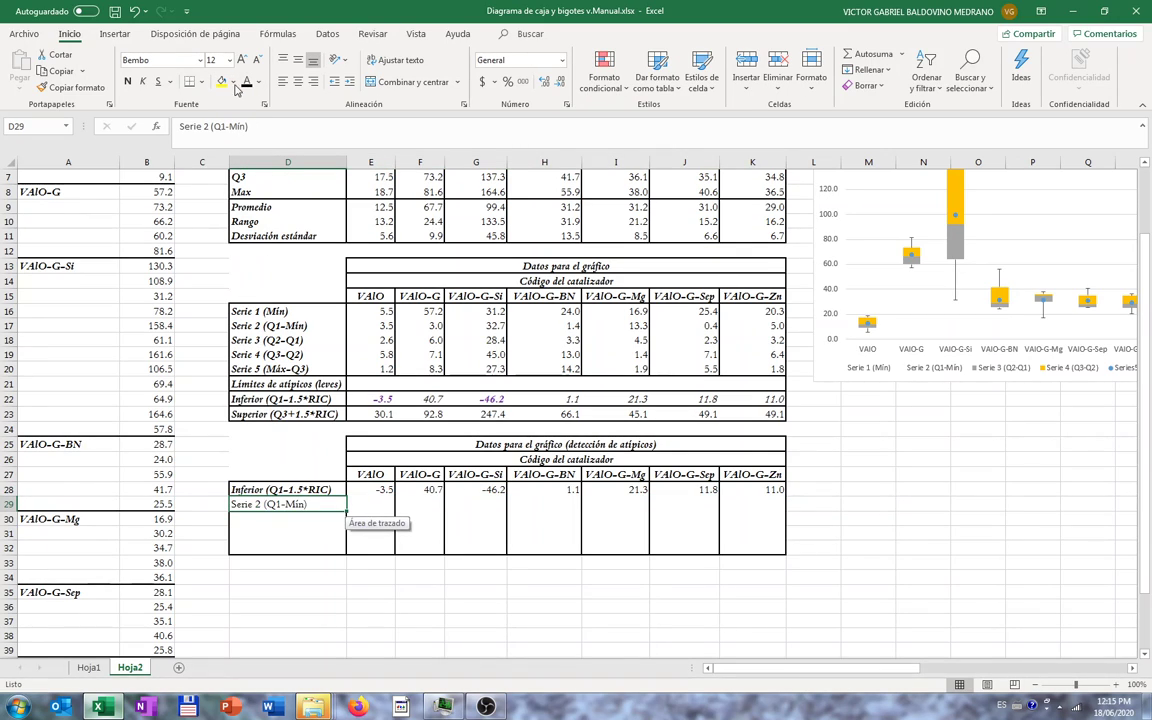
{"action": "left_click", "coordinate": [127, 84]}
{"action": "left_click", "coordinate": [142, 81]}
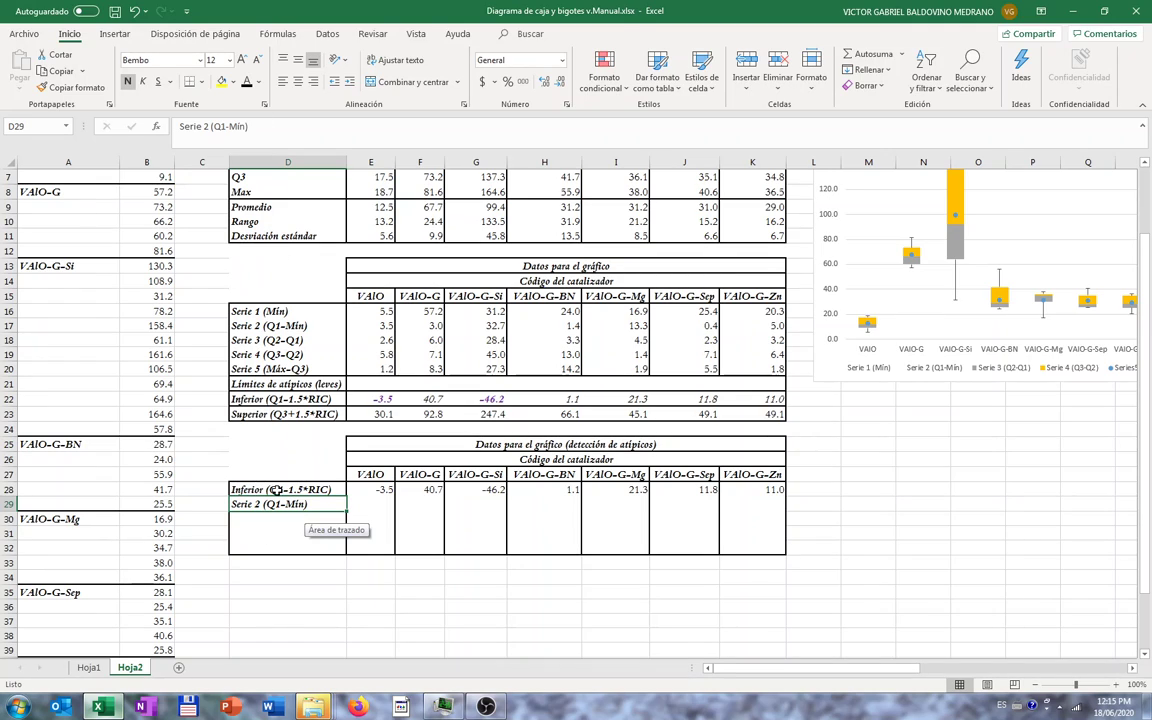
- Edit the label in D29 to read "Serie 2 (Q1-LIAL)"
{"action": "left_click", "coordinate": [228, 126]}
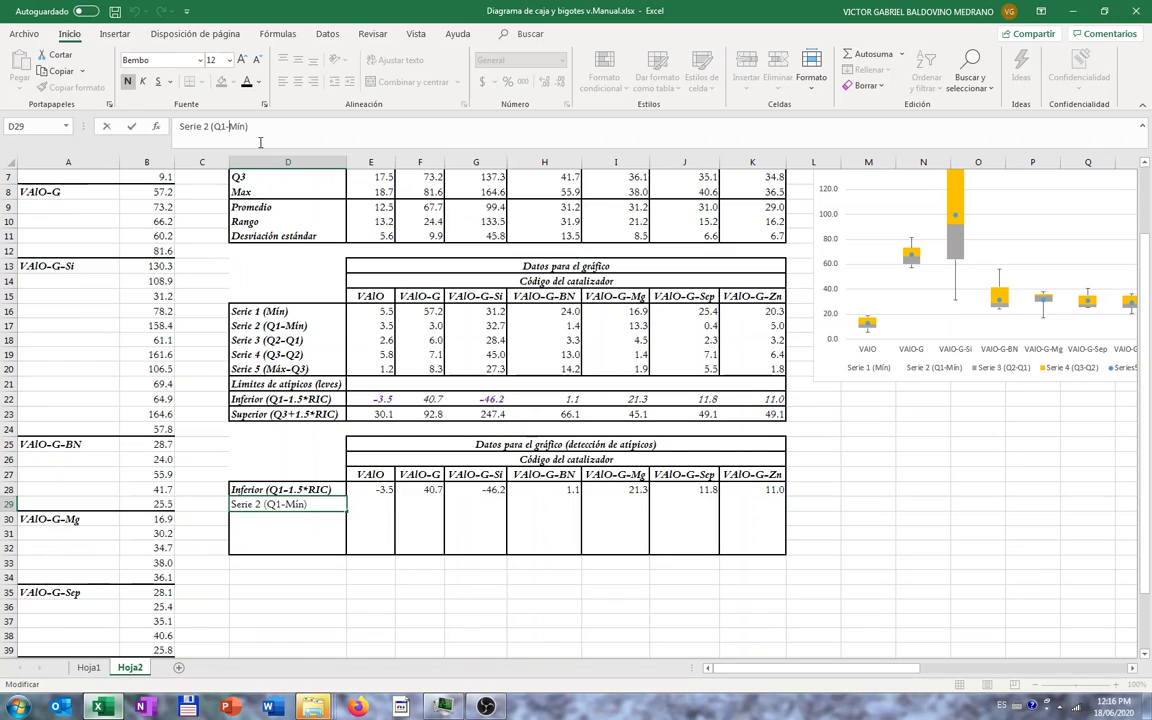
{"action": "type", "text": "LIAL"}
{"action": "key", "text": "Delete"}
{"action": "key", "text": "ctrl+Return"}
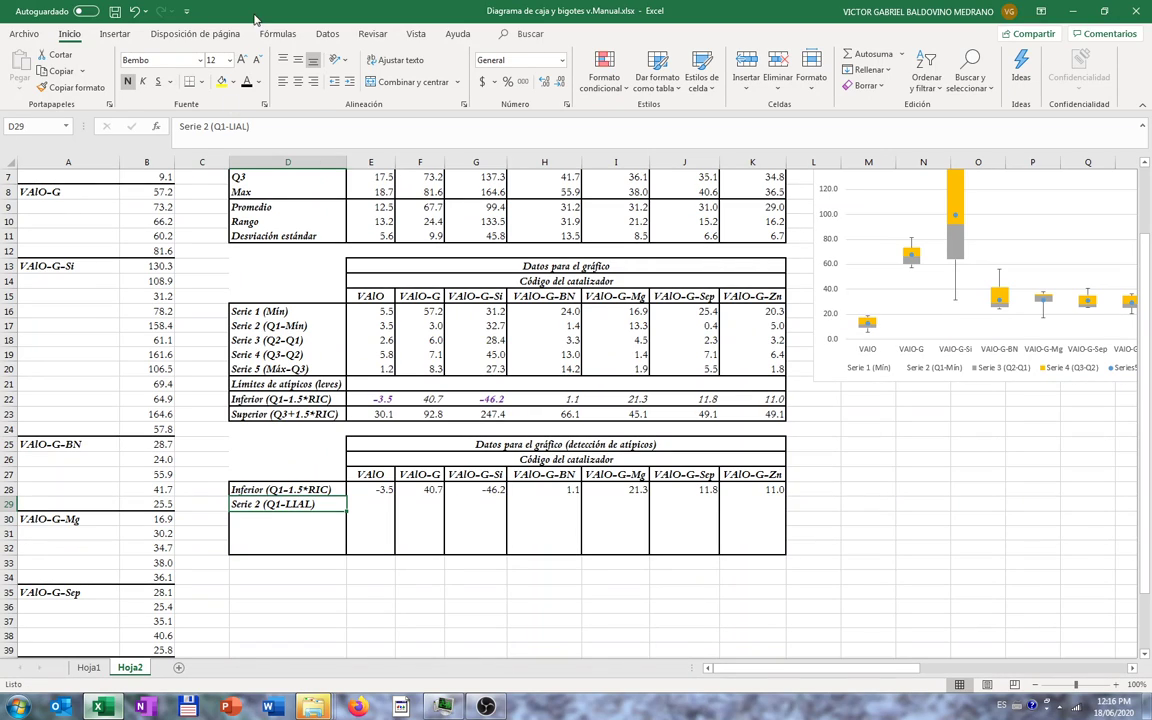
- Enter the formula =E5-E28 in E29 for the VAlO value of Serie 2 (Q1-LIAL)
{"action": "left_click", "coordinate": [370, 504]}
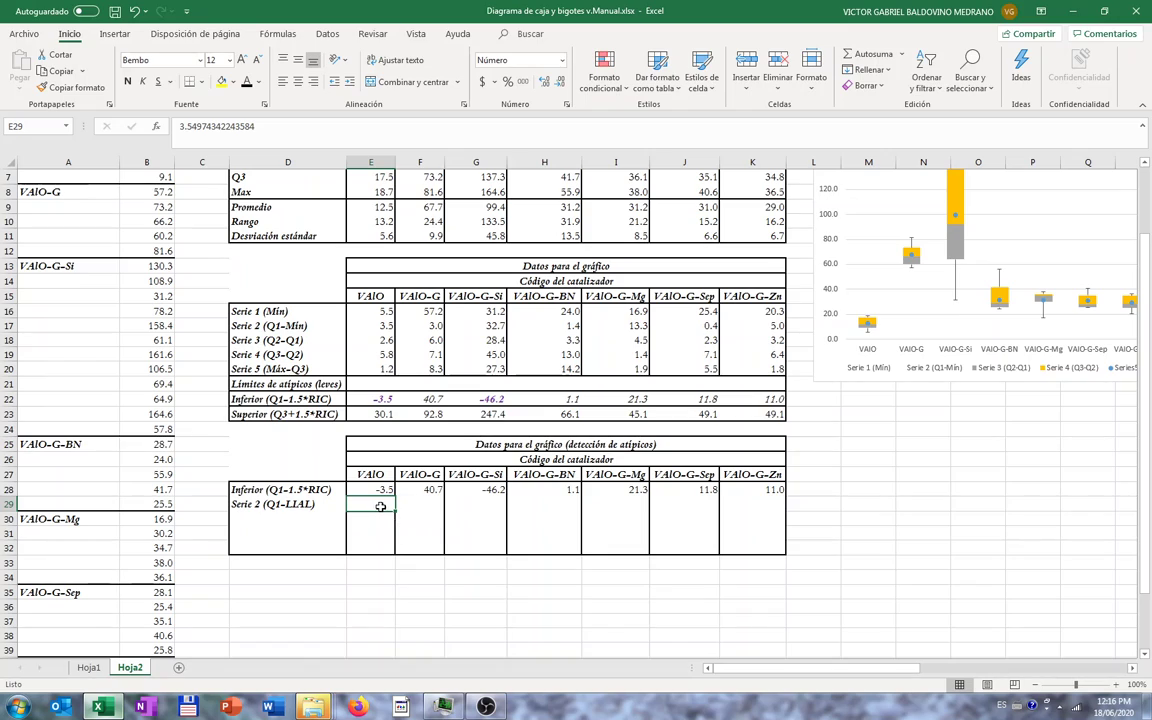
{"action": "left_click_drag", "start_coordinate": [380, 507], "coordinate": [719, 507]}
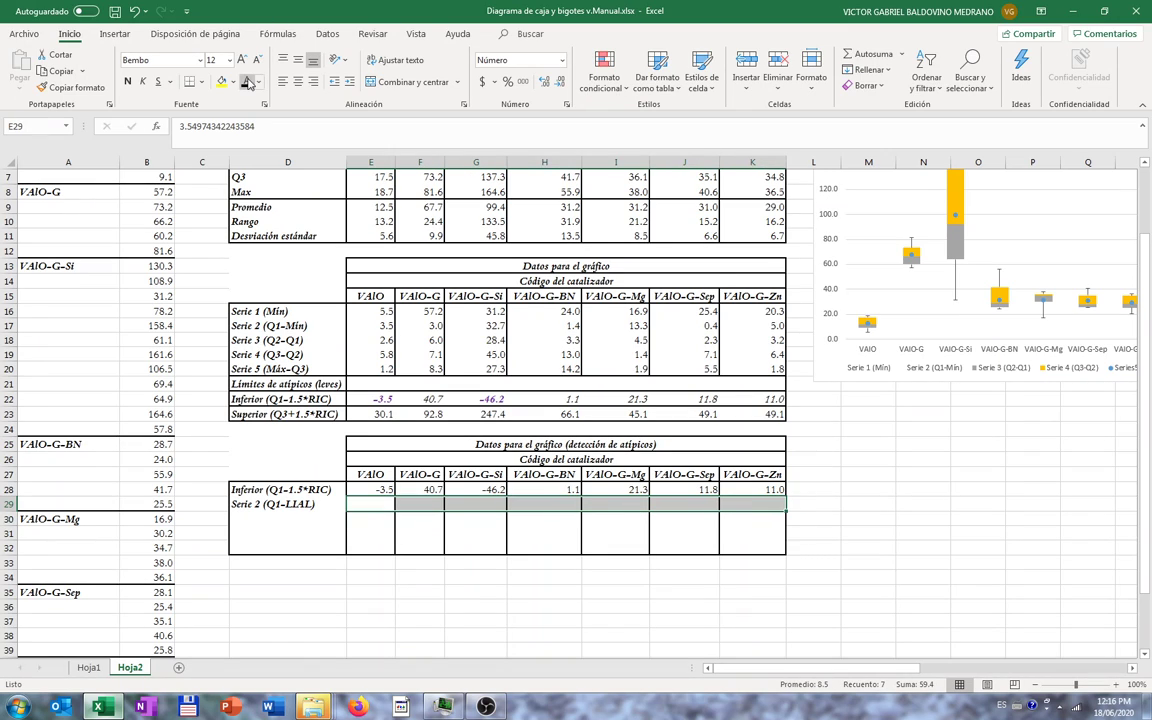
{"action": "left_click", "coordinate": [370, 503]}
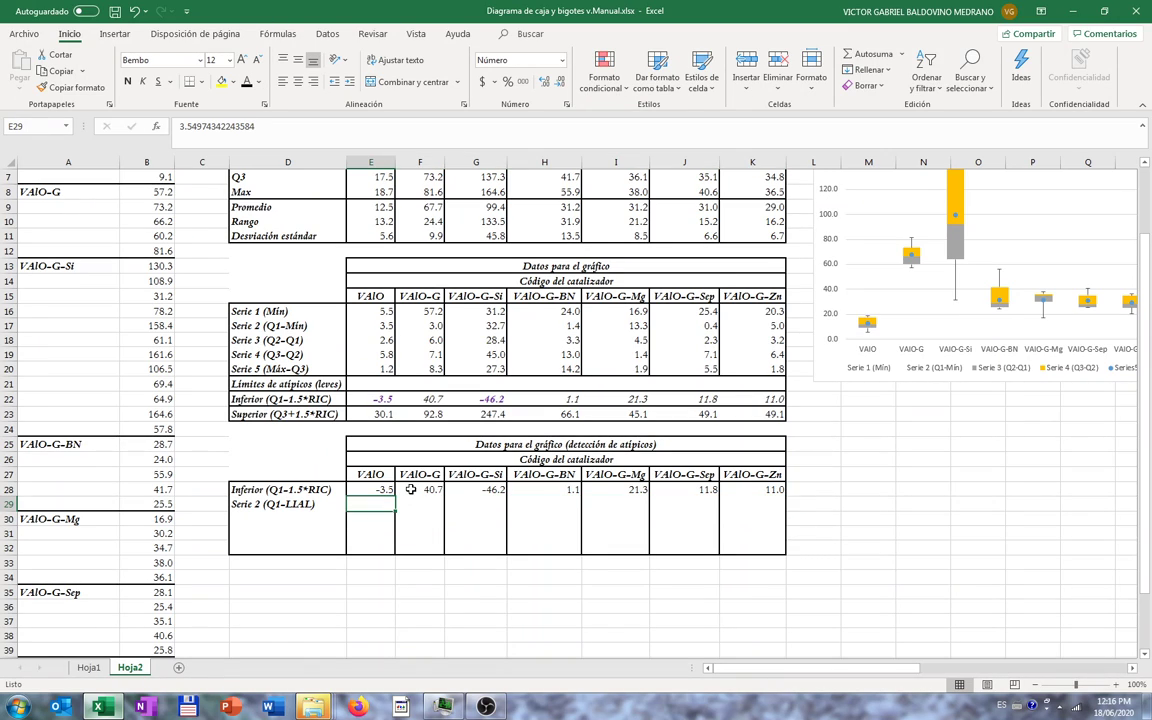
{"action": "type", "text": "="}
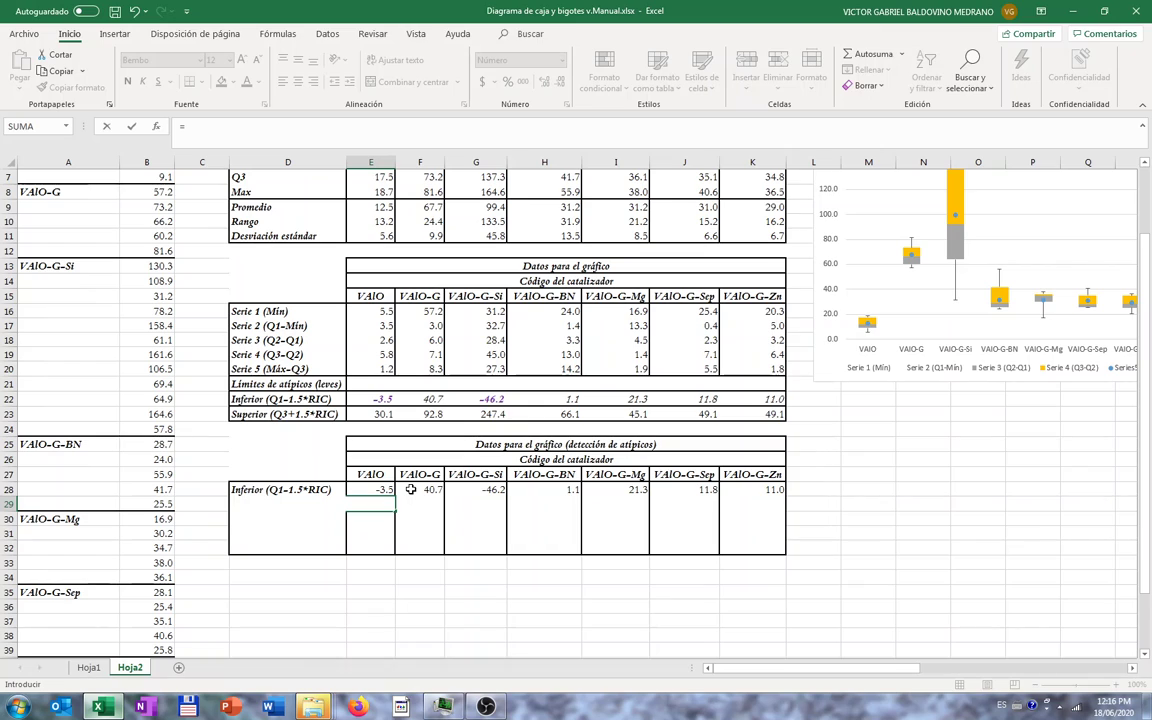
{"action": "scroll", "coordinate": [375, 270], "scroll_direction": "up", "scroll_amount": 2}
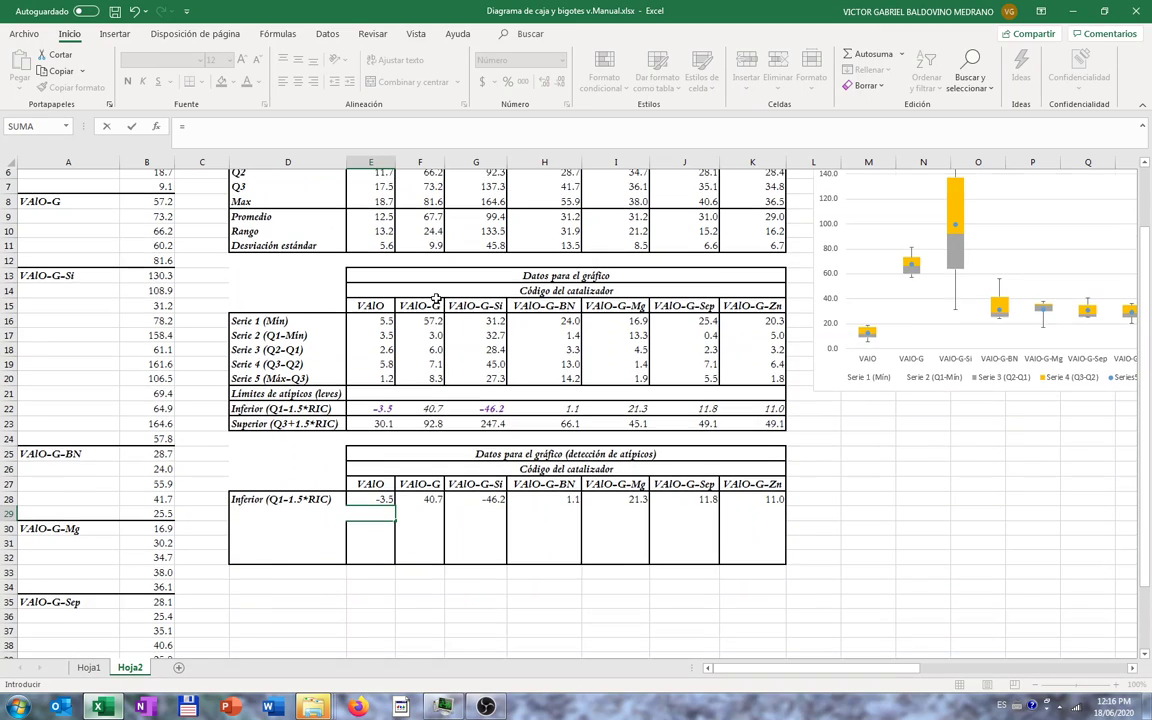
{"action": "left_click", "coordinate": [385, 237]}
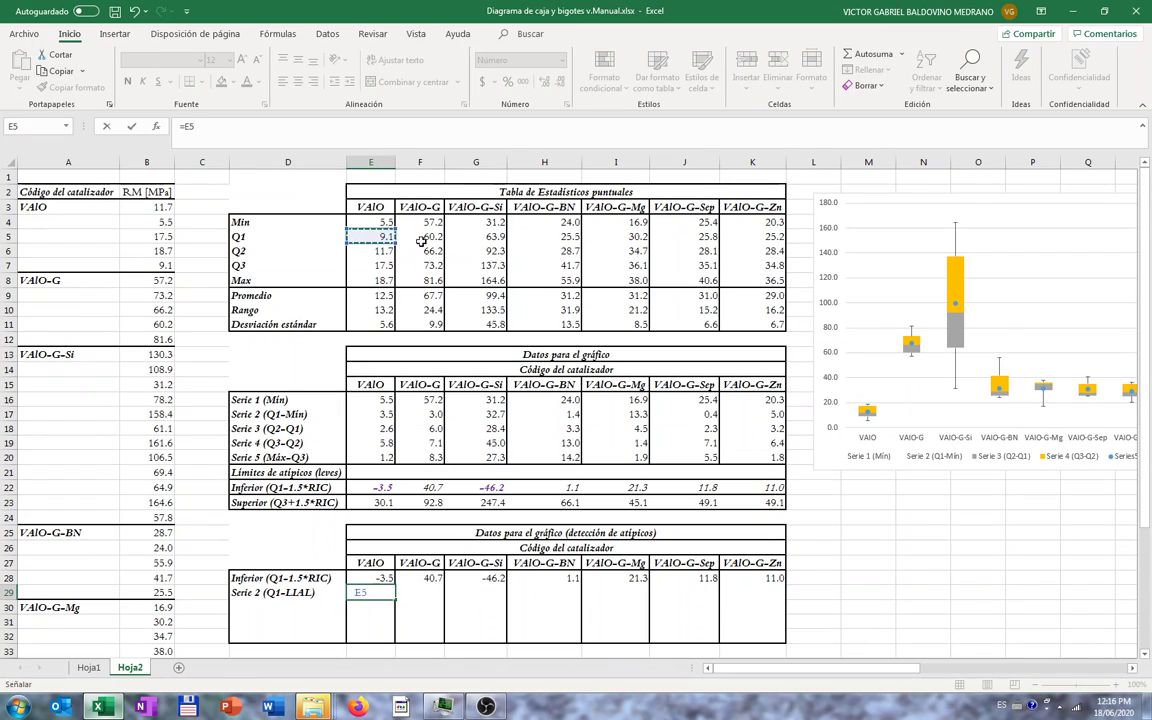
{"action": "type", "text": "-"}
{"action": "left_click", "coordinate": [371, 579]}
{"action": "key", "text": "Return"}
- Apply black font colour to the hidden Serie 2 formula result in E29
{"action": "left_click", "coordinate": [371, 578]}
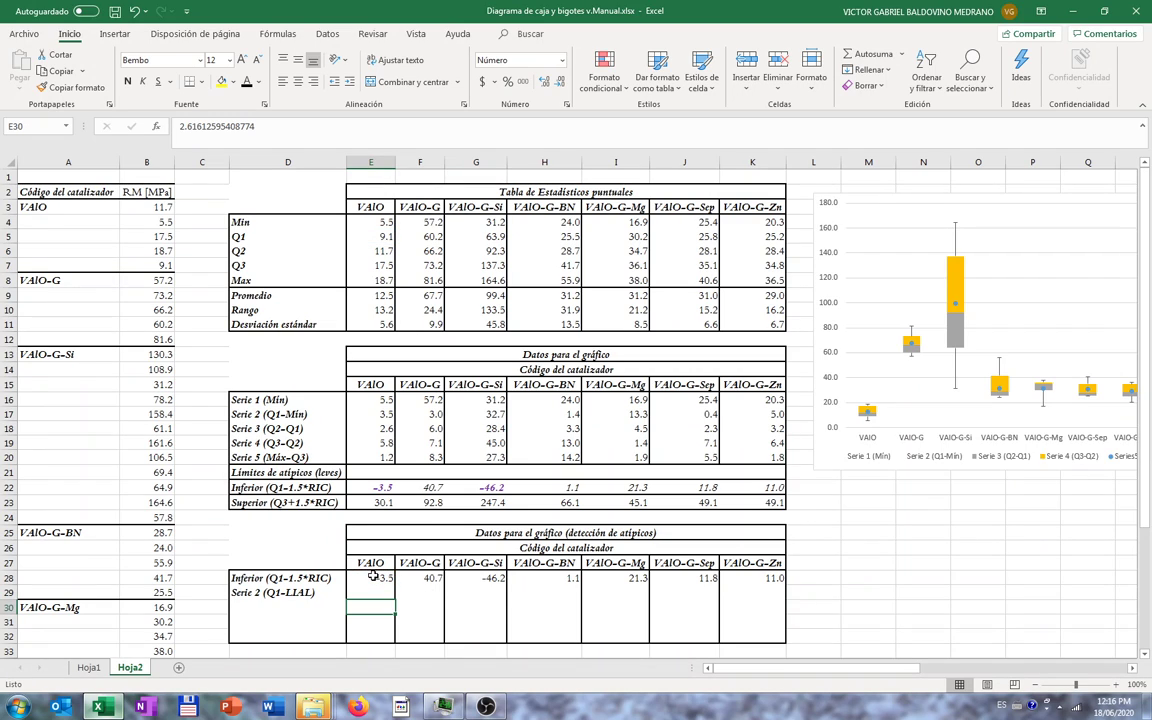
{"action": "left_click", "coordinate": [370, 588]}
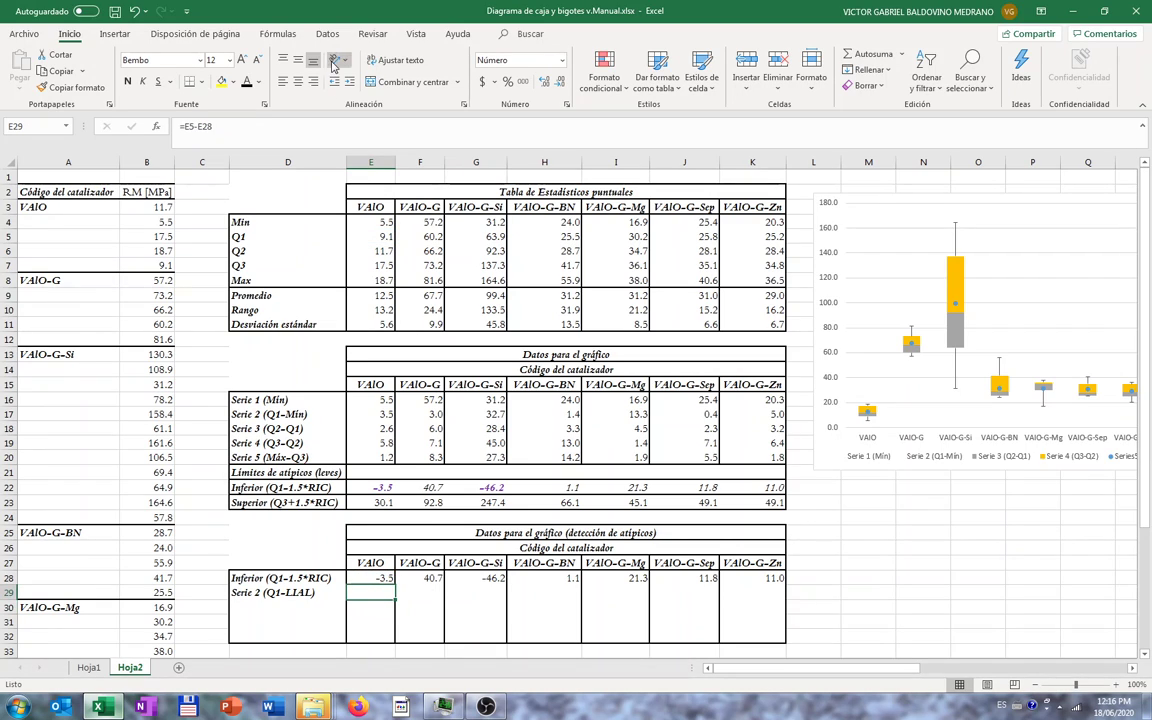
{"action": "scroll", "coordinate": [397, 511], "scroll_direction": "down", "scroll_amount": 1}
{"action": "scroll", "coordinate": [397, 511], "scroll_direction": "down", "scroll_amount": 2}
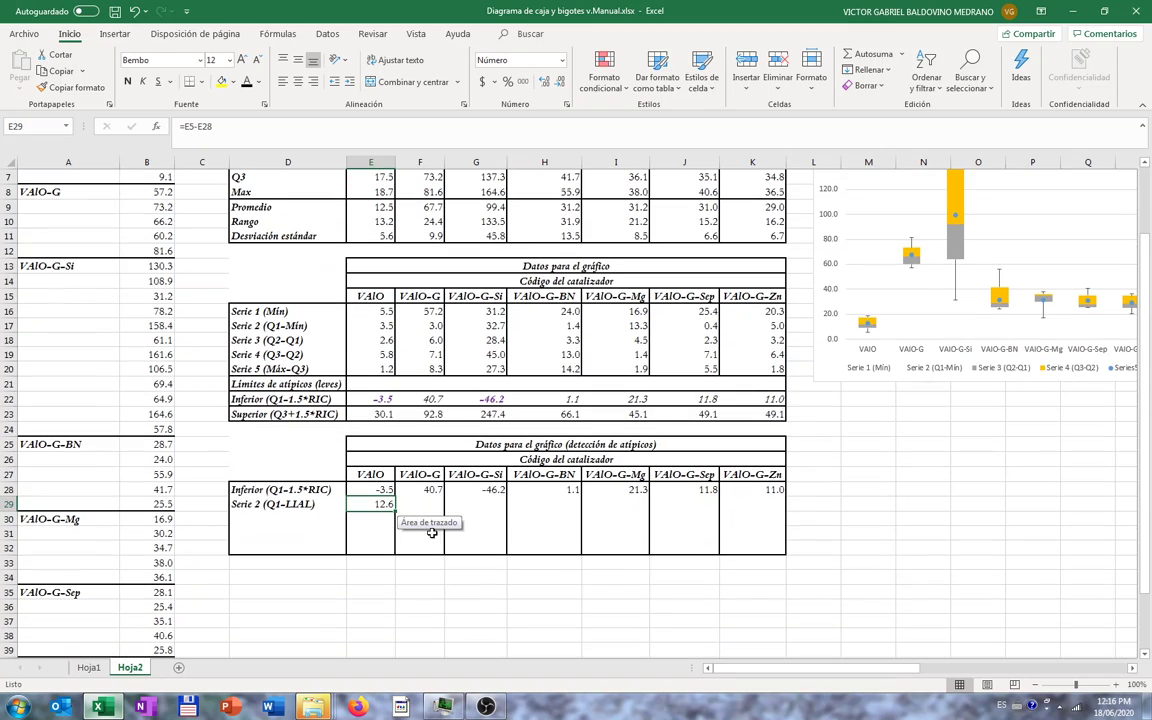
- Copy the E29 formula into F29:K29 as formulas only and give those cells black font colour
{"action": "key", "text": "ctrl+c"}
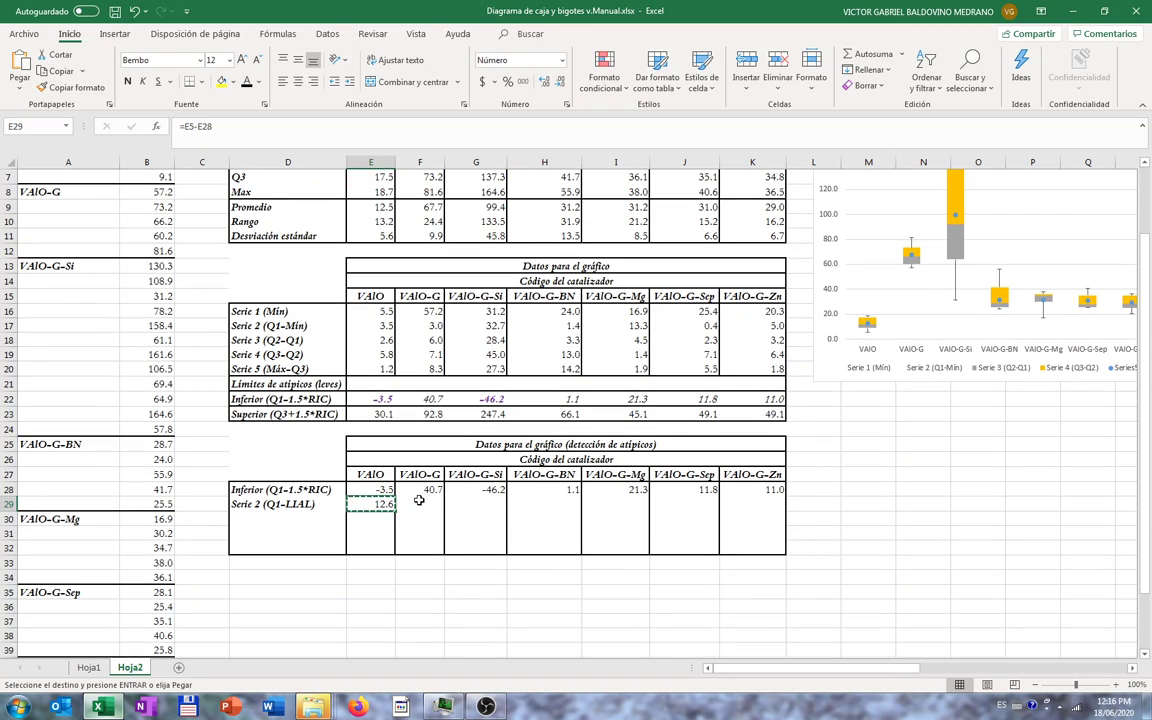
{"action": "left_click_drag", "start_coordinate": [420, 504], "coordinate": [476, 504]}
{"action": "left_click_drag", "start_coordinate": [681, 509], "coordinate": [745, 507]}
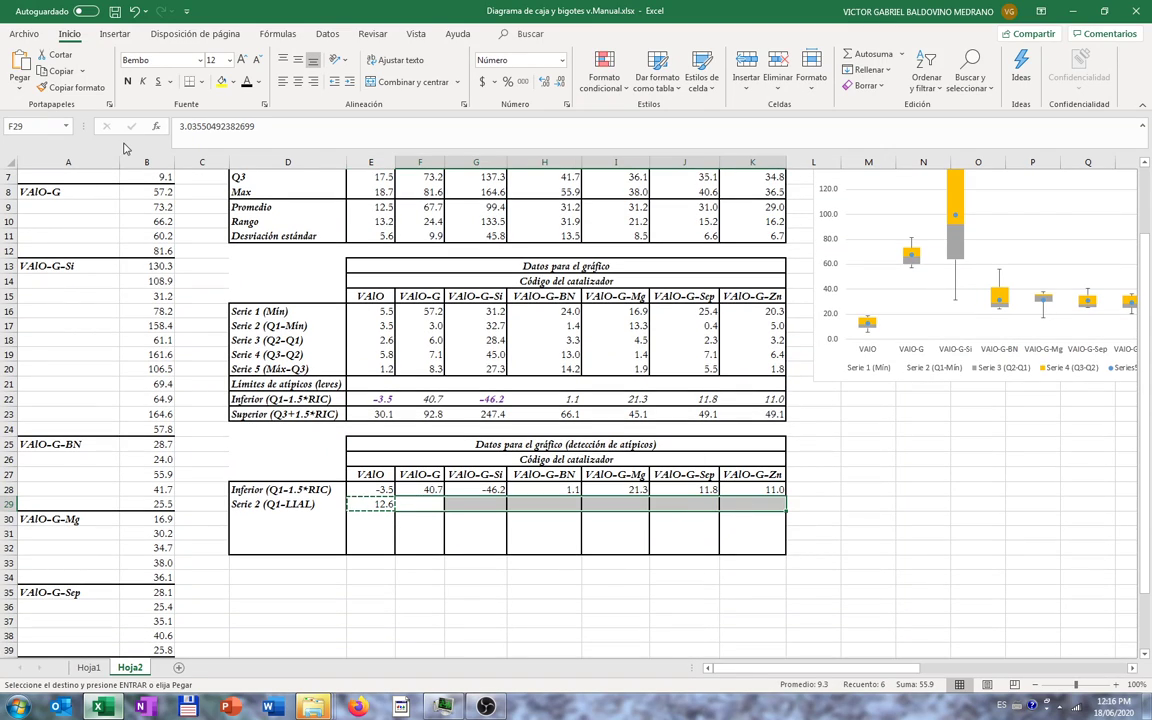
{"action": "left_click", "coordinate": [19, 88]}
{"action": "left_click", "coordinate": [34, 115]}
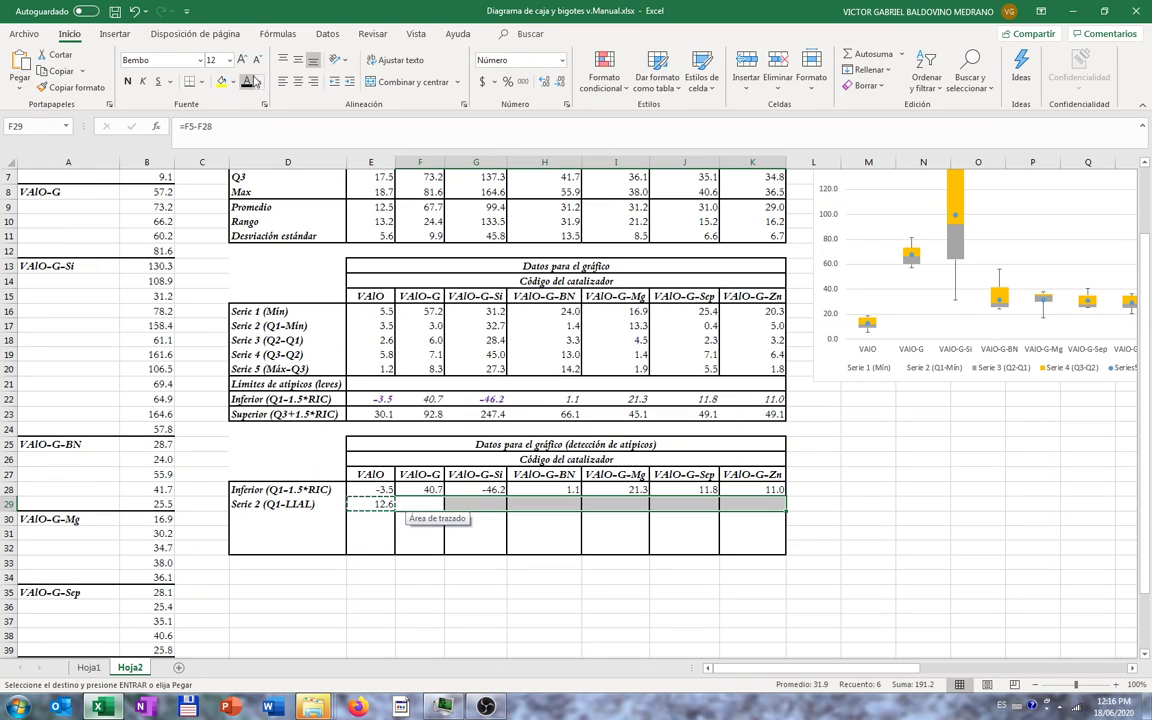
{"action": "key", "text": "Return"}
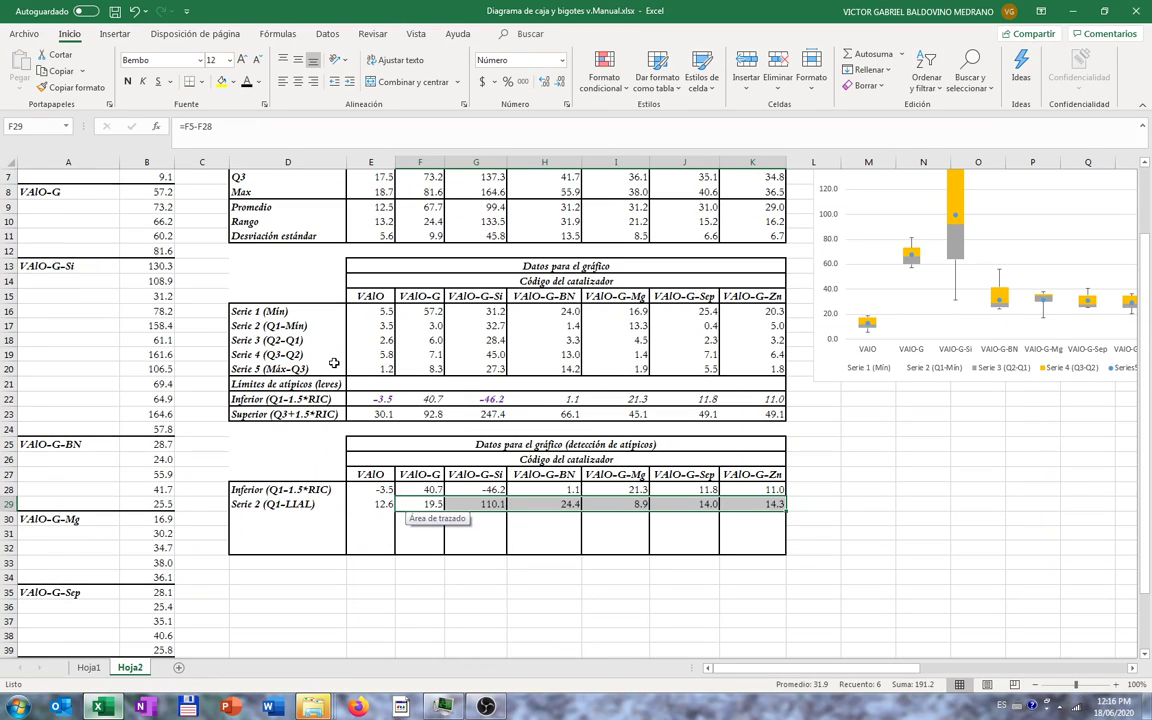
- Apply bold black font to the hidden "Serie 3 (Q2-Q1)" label in D30
{"action": "left_click", "coordinate": [371, 505]}
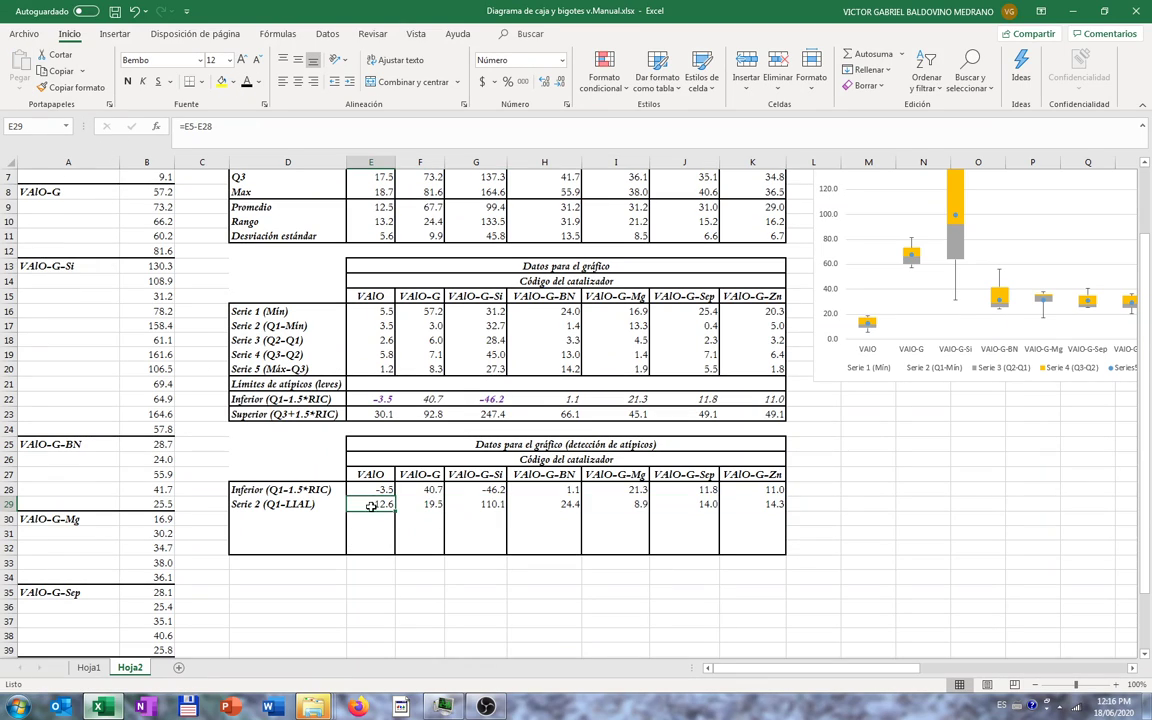
{"action": "left_click", "coordinate": [260, 519]}
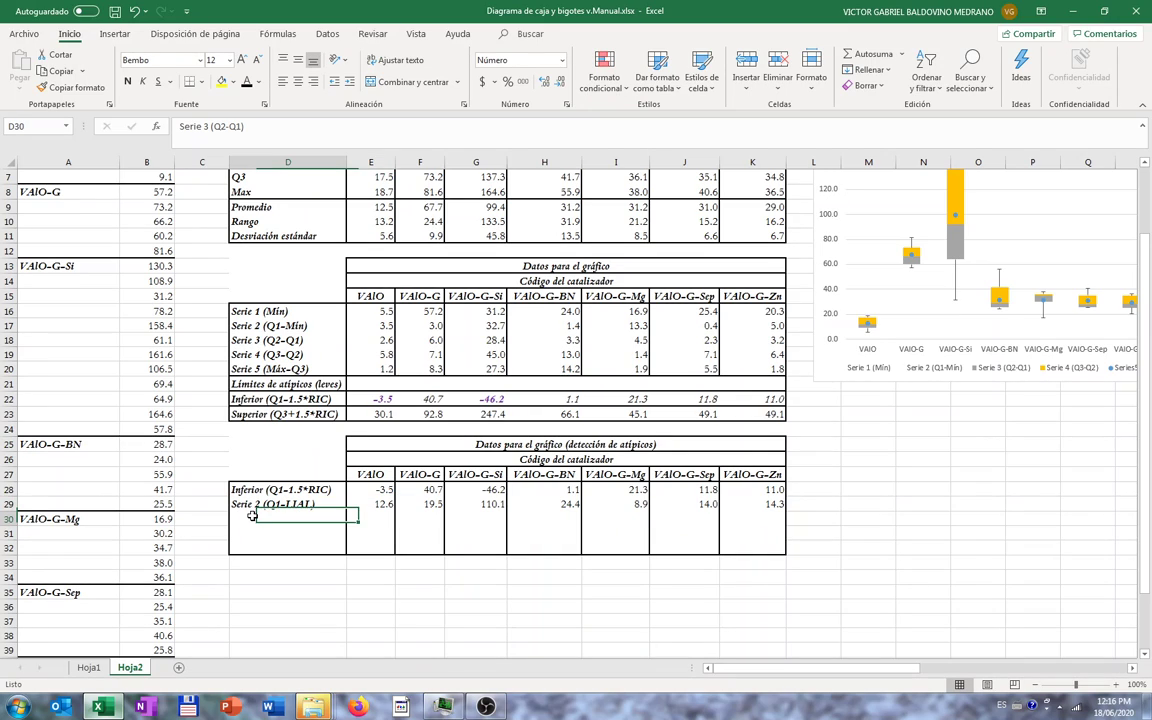
{"action": "type", "text": "Serie 3 (Q2-Q1)"}
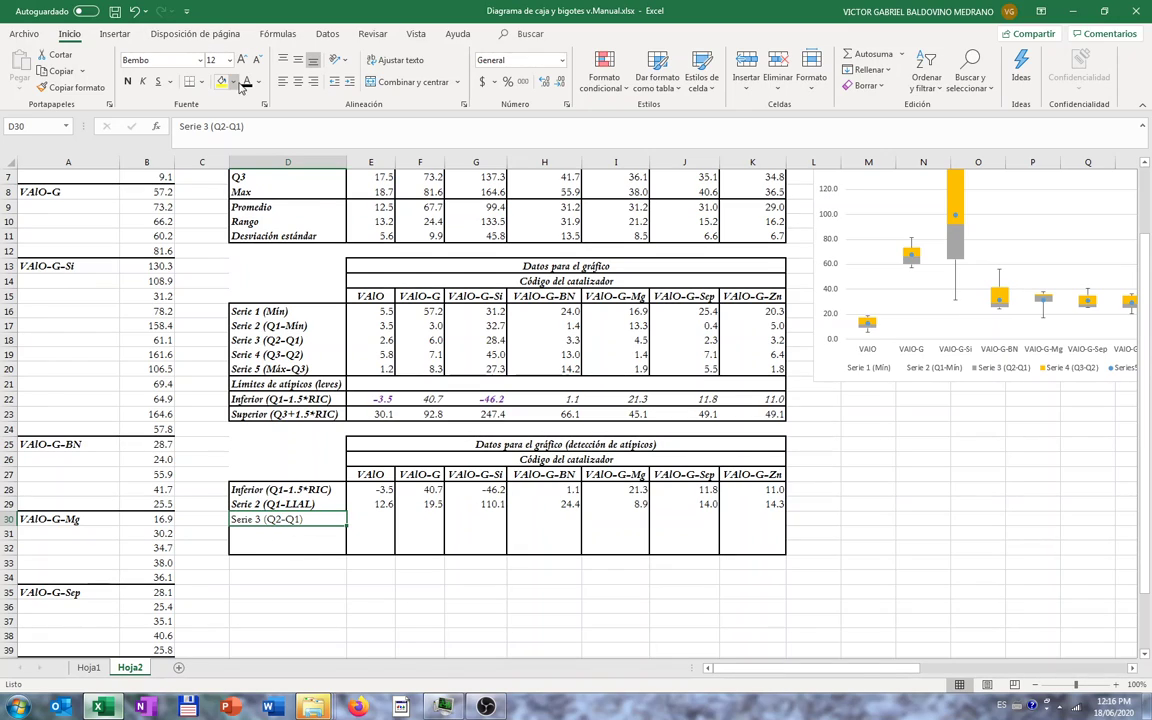
{"action": "left_click", "coordinate": [127, 81]}
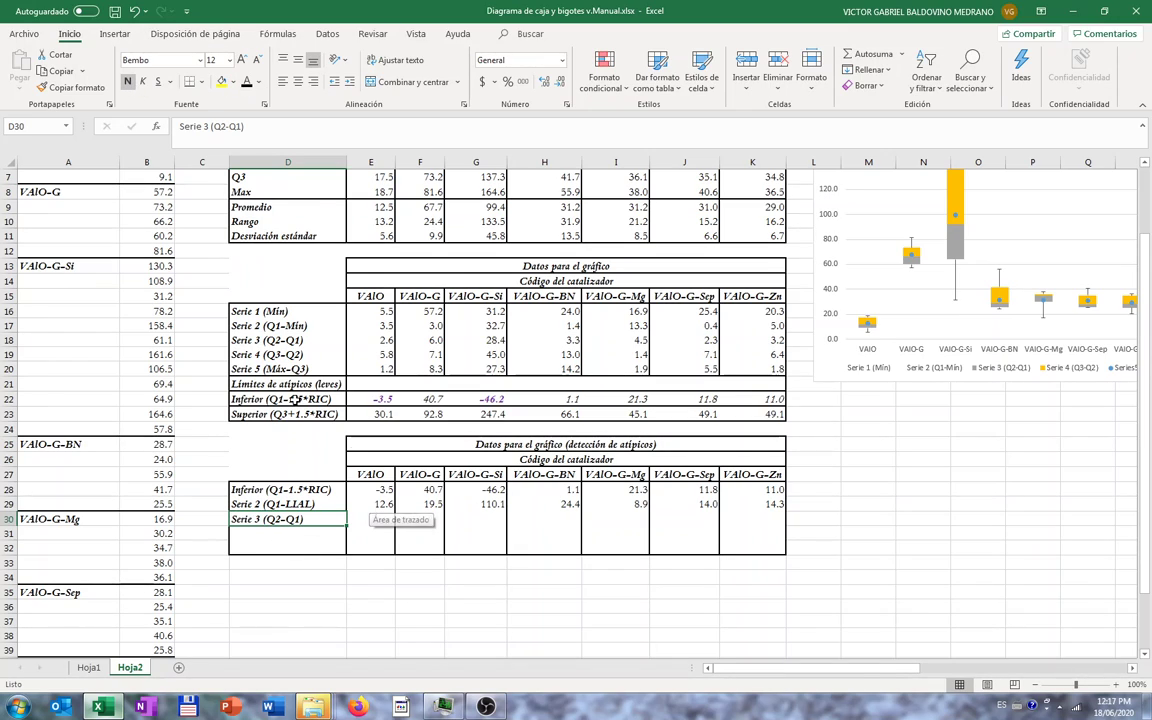
- Apply black font colour to the hidden Serie 3 values in E30:K30 of the outlier-detection table
{"action": "left_click", "coordinate": [372, 519]}
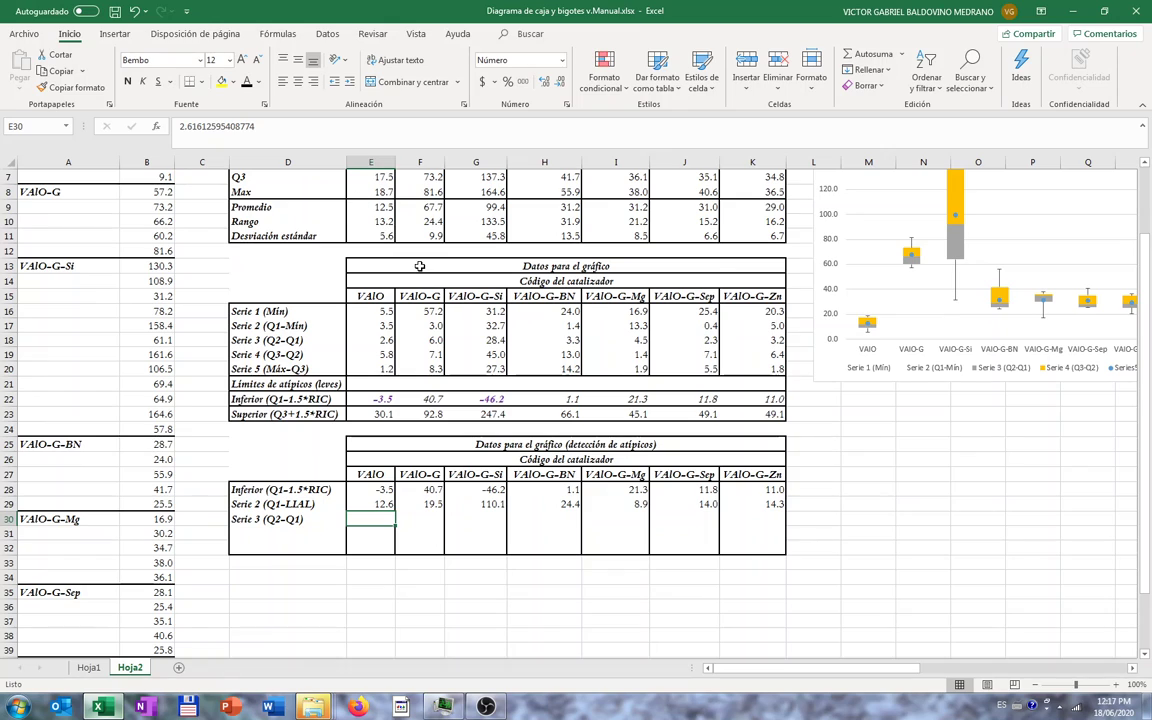
{"action": "scroll", "coordinate": [383, 229], "scroll_direction": "up", "scroll_amount": 2}
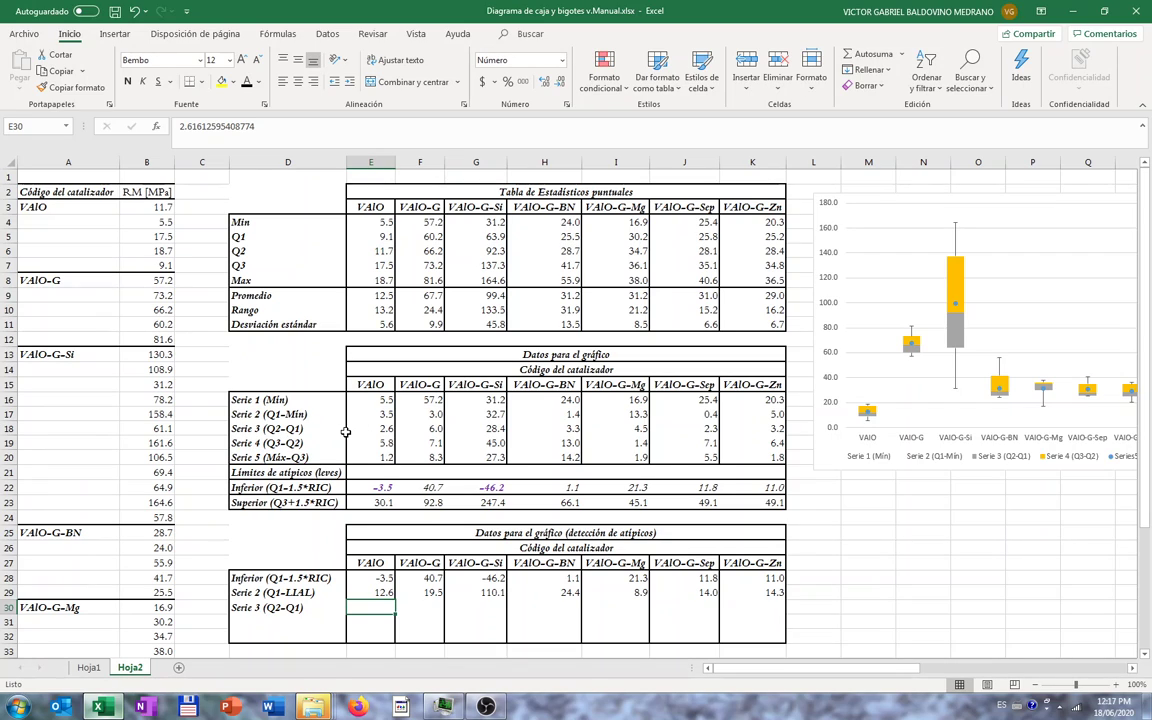
{"action": "scroll", "coordinate": [345, 432], "scroll_direction": "down", "scroll_amount": 2}
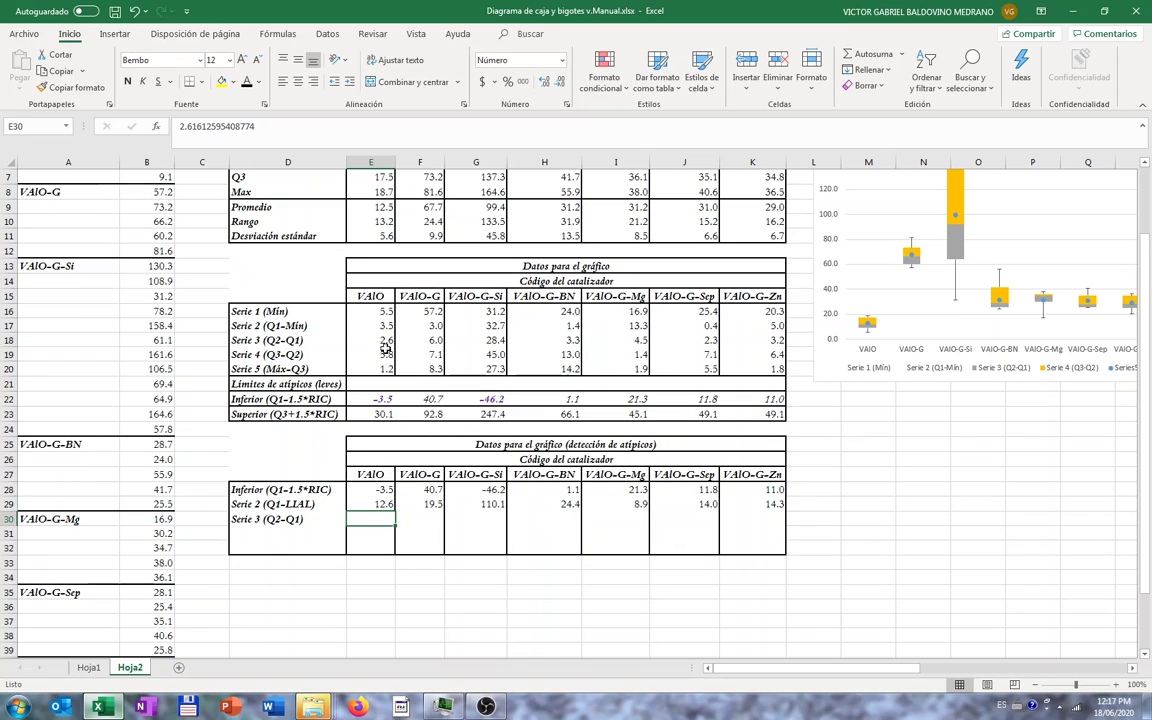
{"action": "left_click_drag", "start_coordinate": [383, 517], "coordinate": [725, 517]}
{"action": "left_click", "coordinate": [233, 87]}
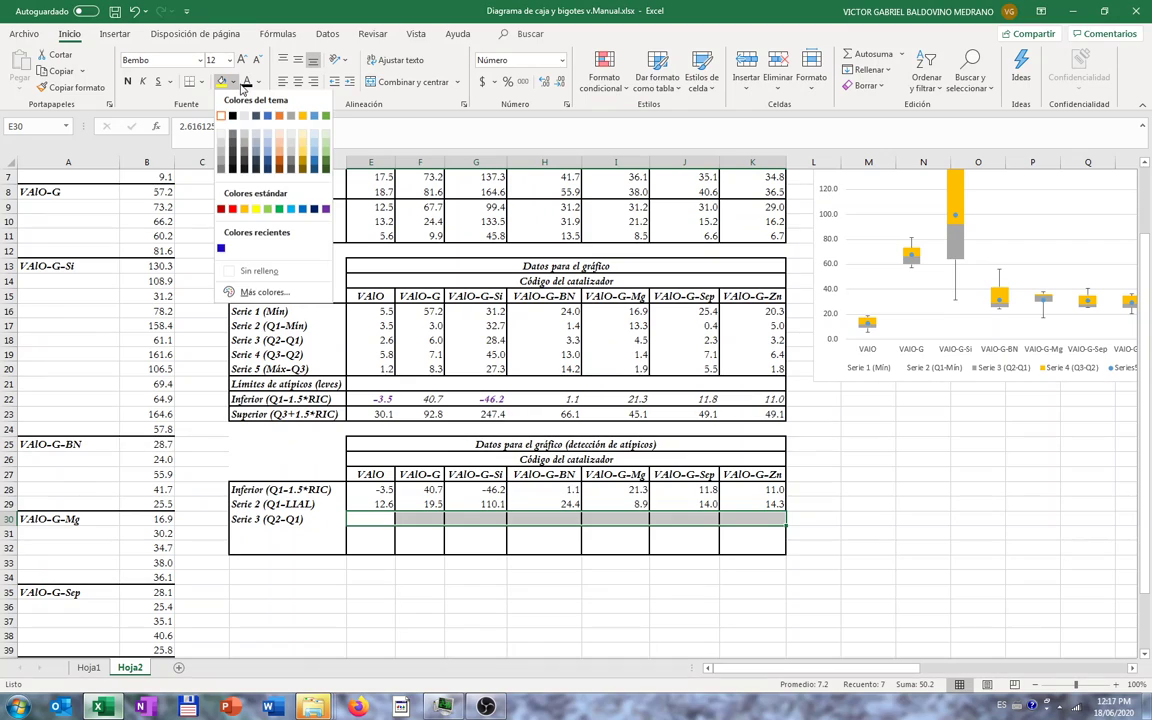
{"action": "left_click", "coordinate": [240, 264]}
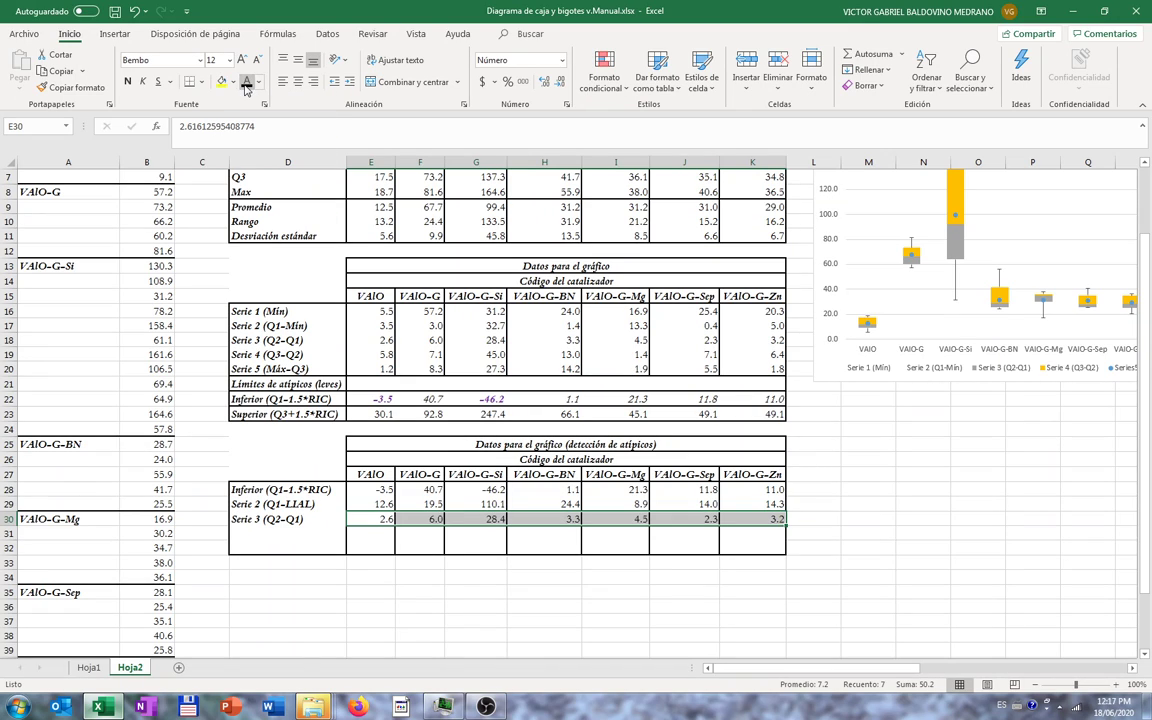
{"action": "left_click", "coordinate": [127, 81]}
{"action": "left_click", "coordinate": [127, 81]}
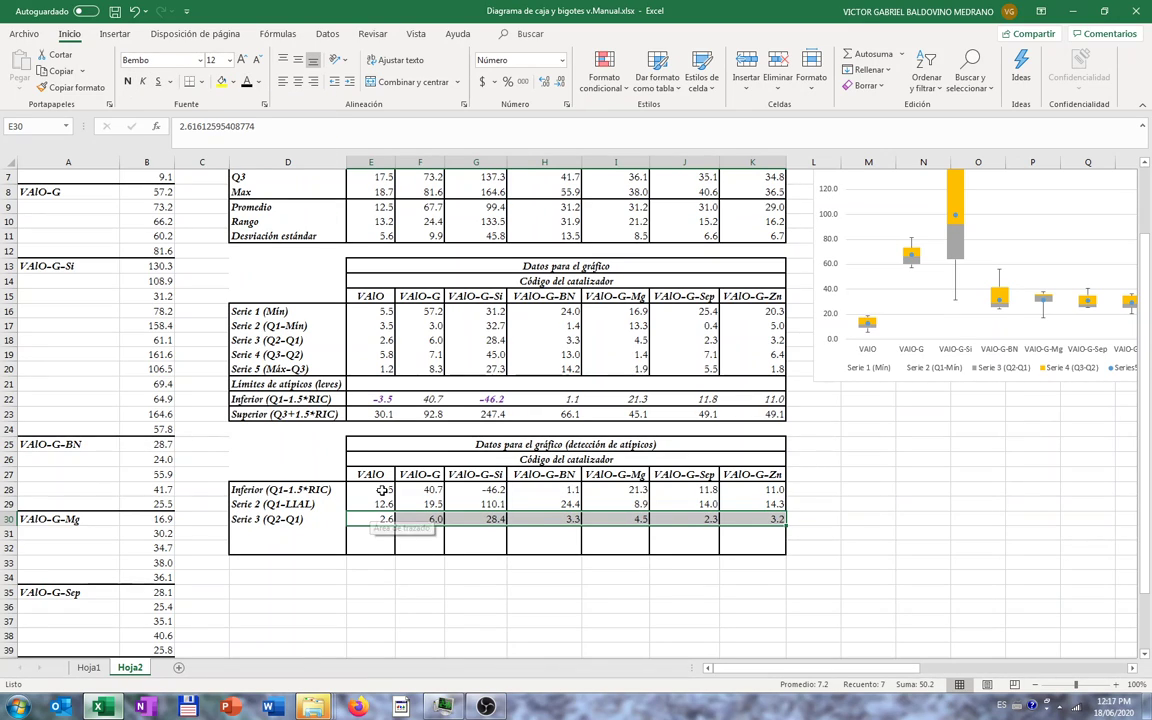
- Apply bold black font to the hidden Serie 4 label in D31 and correct it to "Serie 4 (Q3-Q2)"
{"action": "left_click", "coordinate": [288, 533]}
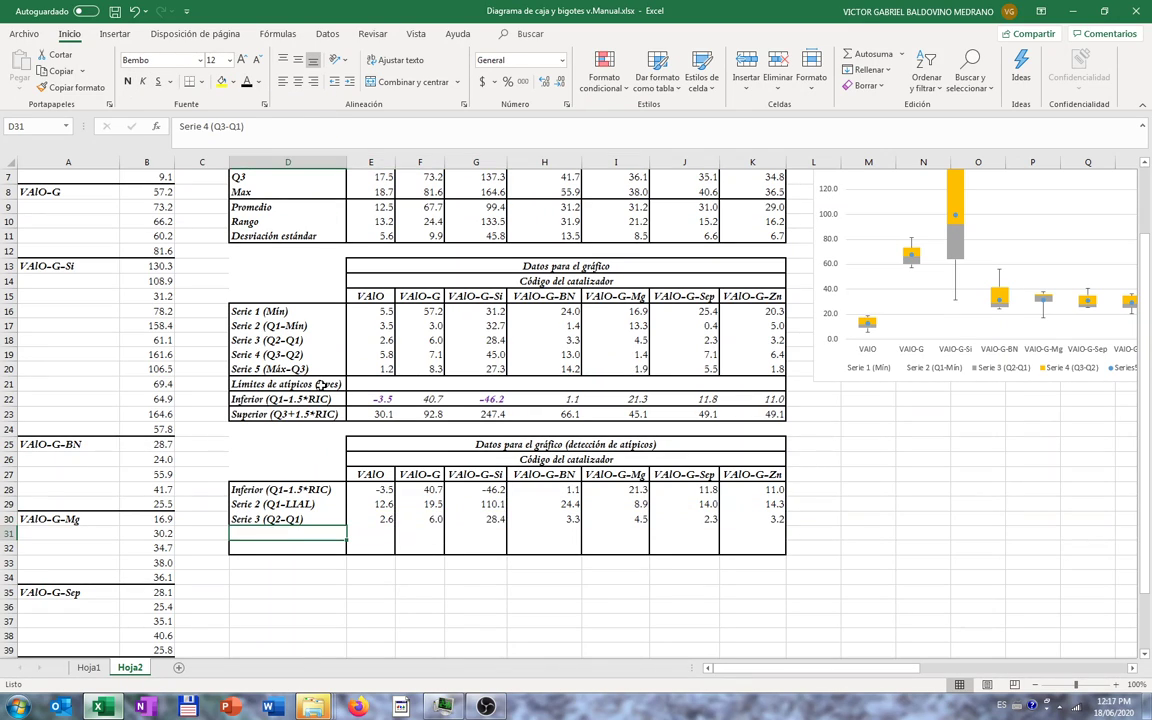
{"action": "left_click", "coordinate": [222, 81]}
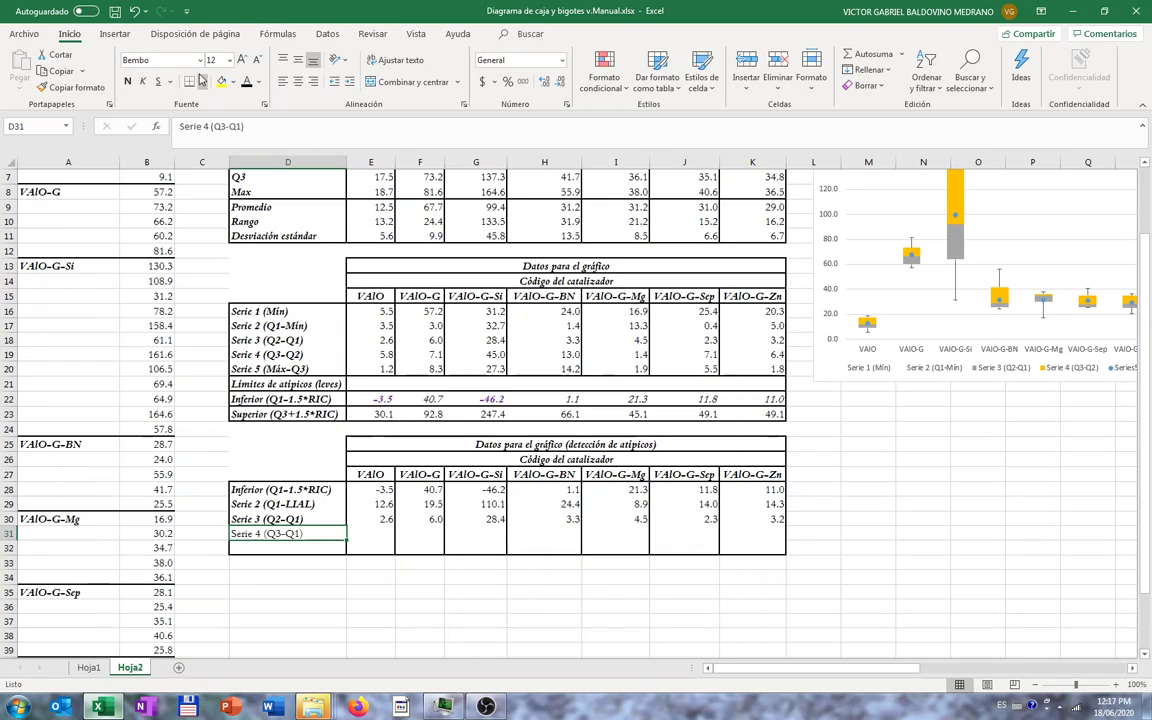
{"action": "left_click", "coordinate": [129, 83]}
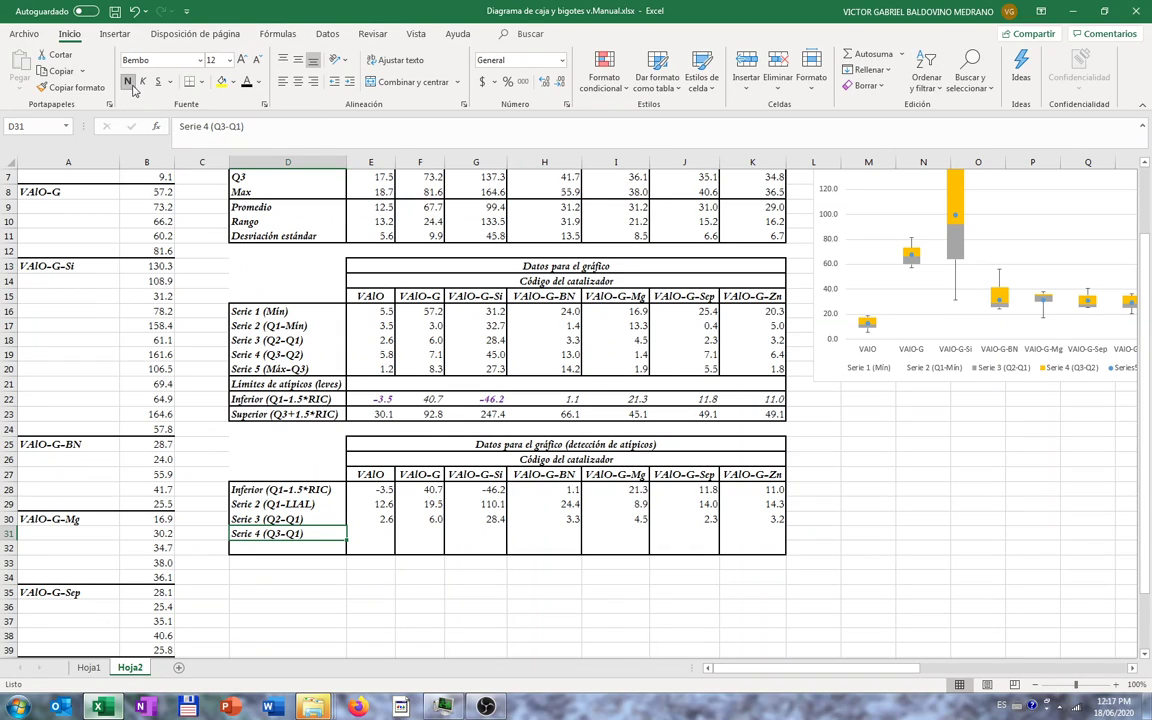
{"action": "left_click", "coordinate": [234, 126]}
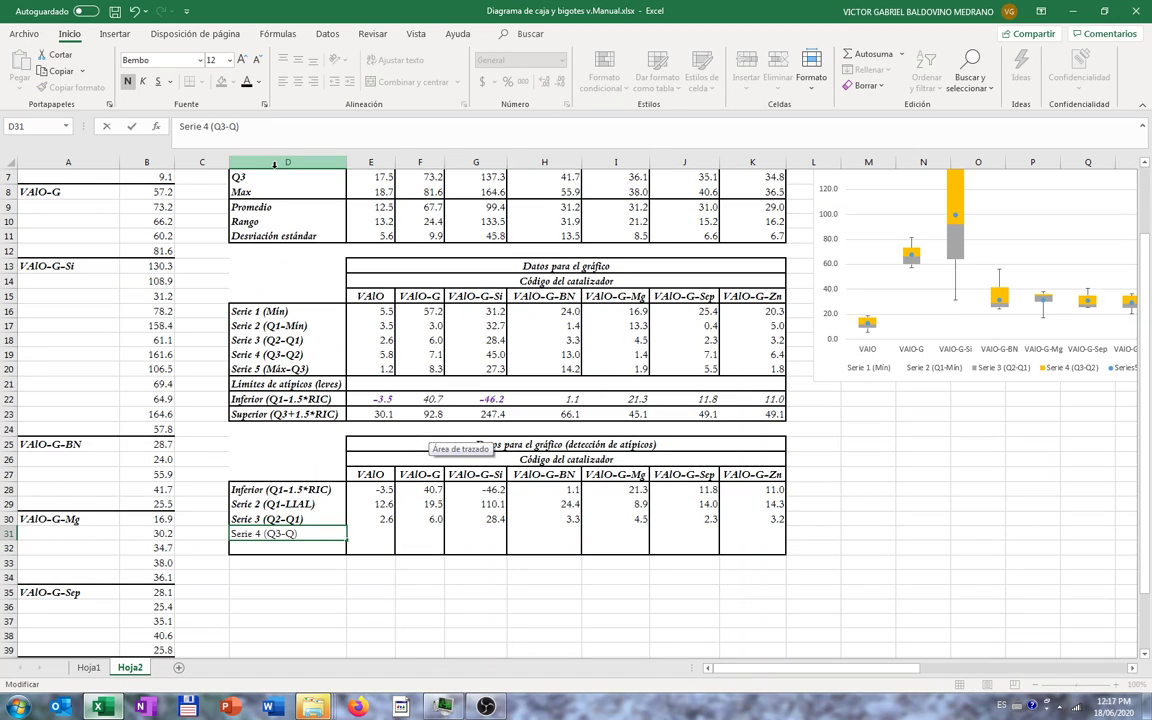
{"action": "type", "text": "2"}
- Apply black font colour to the hidden Serie 4 values in E31:K31
{"action": "left_click", "coordinate": [381, 533]}
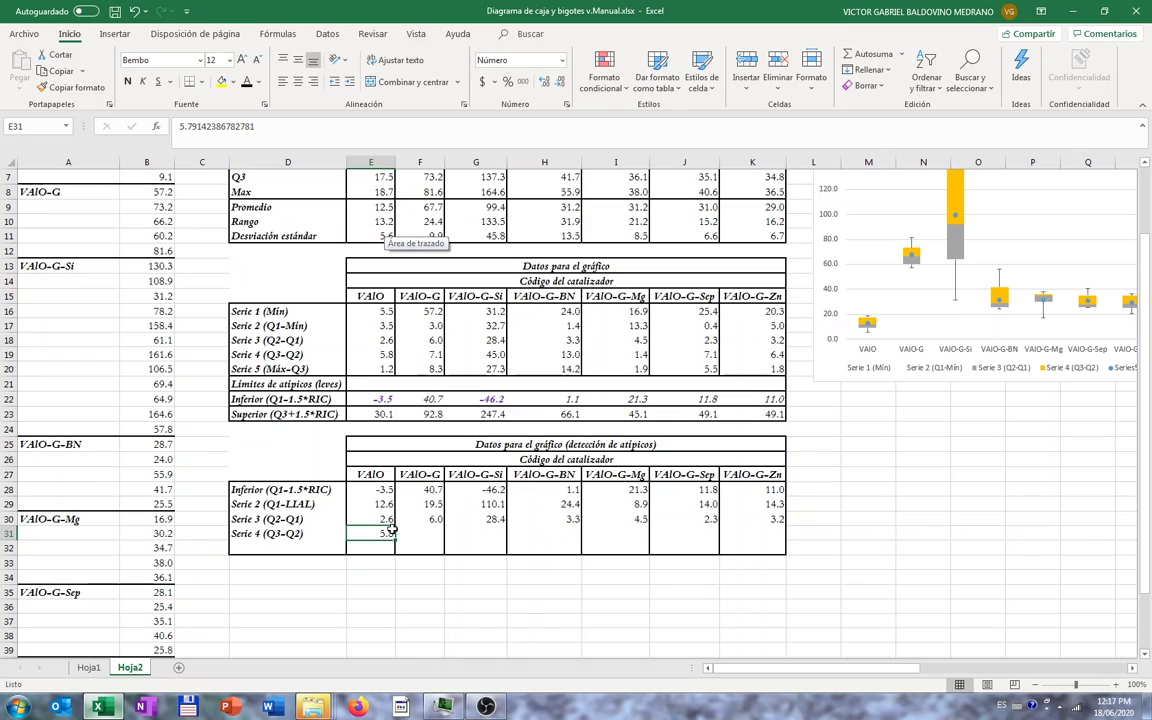
{"action": "left_click_drag", "start_coordinate": [412, 533], "coordinate": [752, 536]}
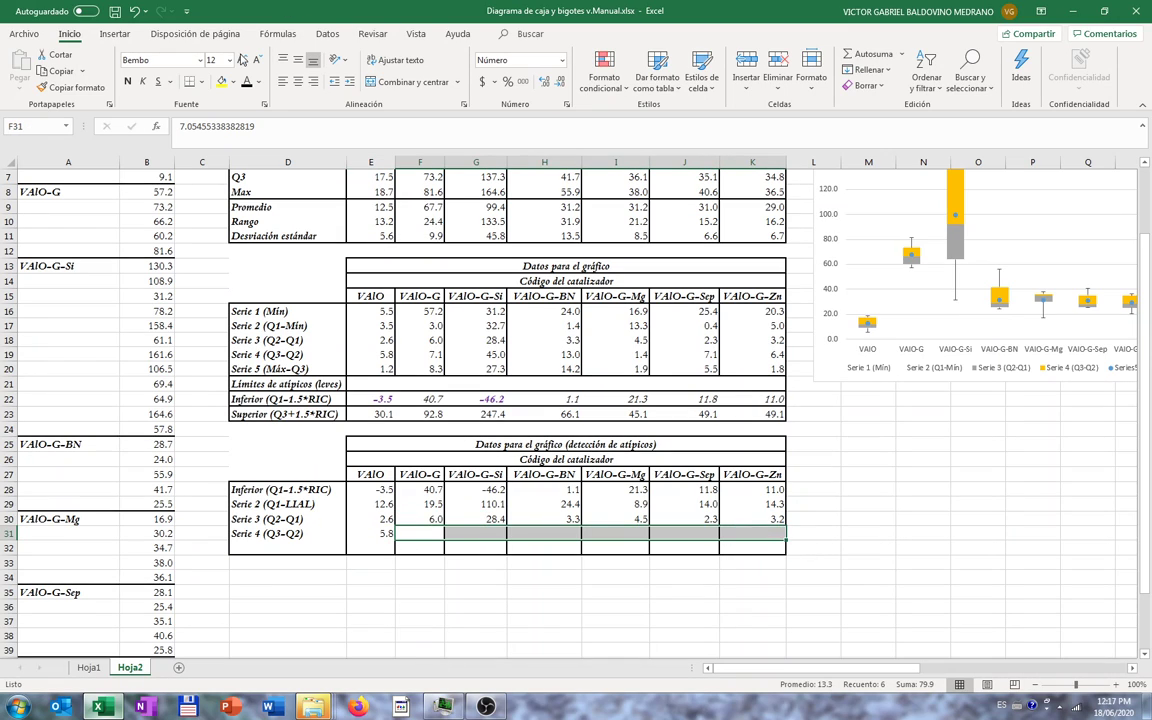
{"action": "type", "text": "7.1\t45.0\t13.0\t1.4\t7.1\t6.4"}
- Apply bold black font to the hidden "Serie 5 (LALS-Q3)" label in D32
{"action": "left_click", "coordinate": [255, 547]}
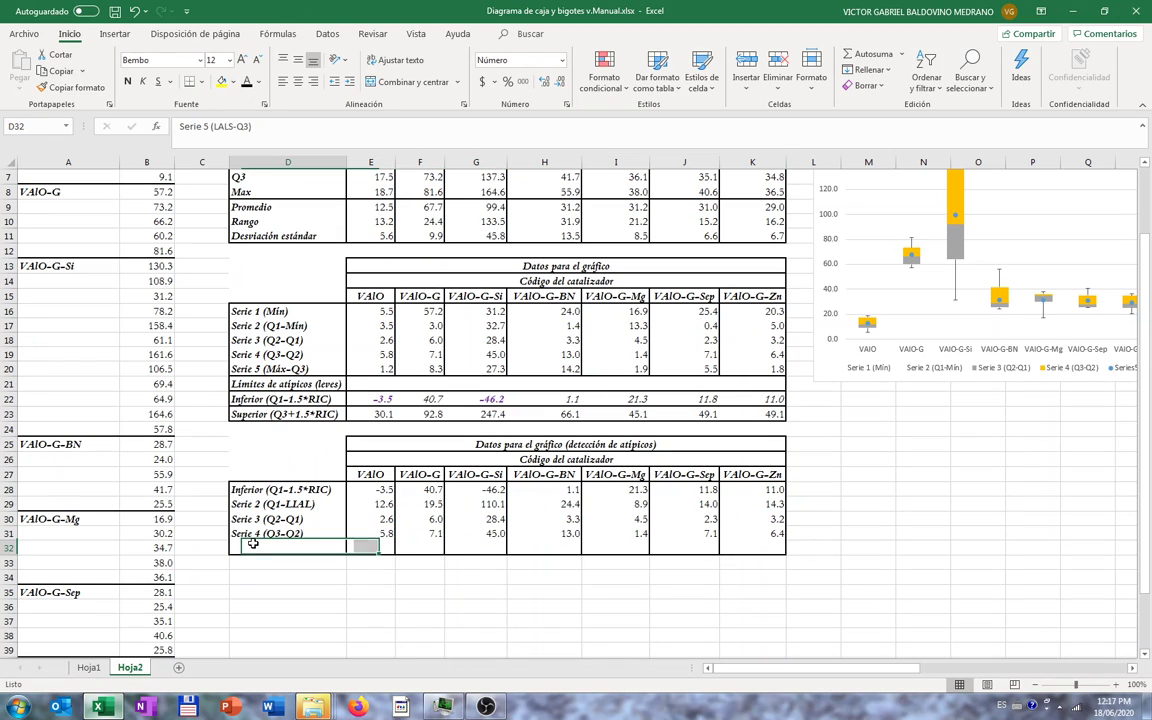
{"action": "left_click", "coordinate": [247, 83]}
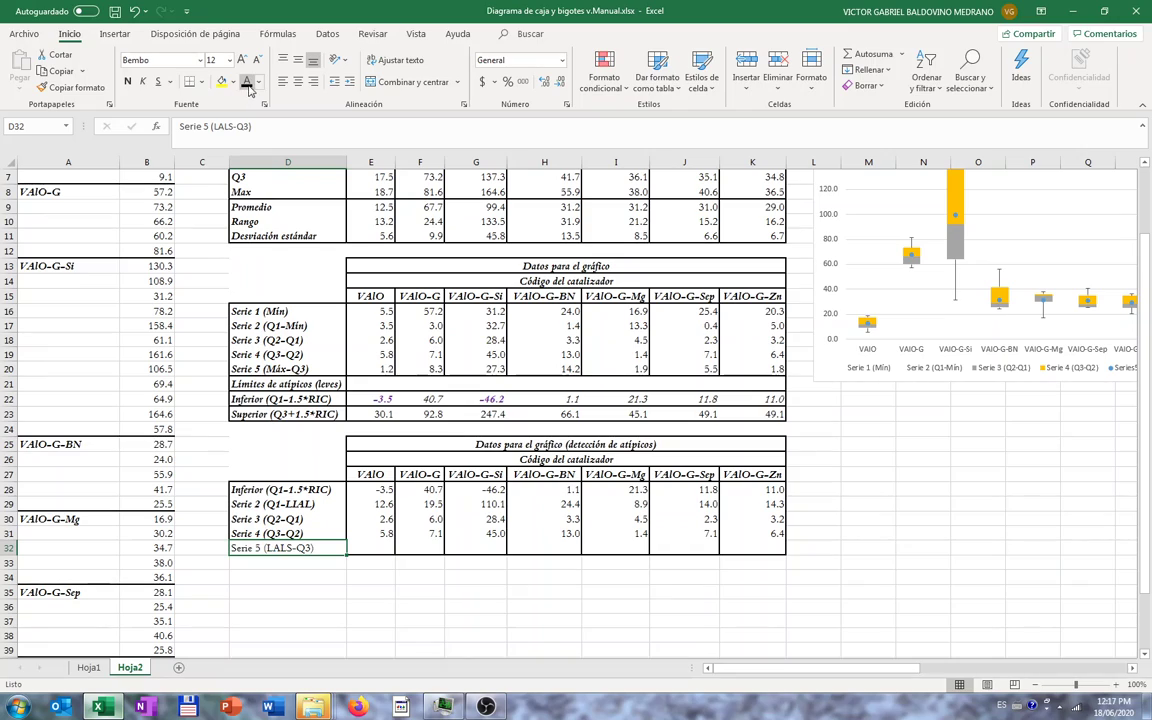
{"action": "left_click", "coordinate": [142, 81]}
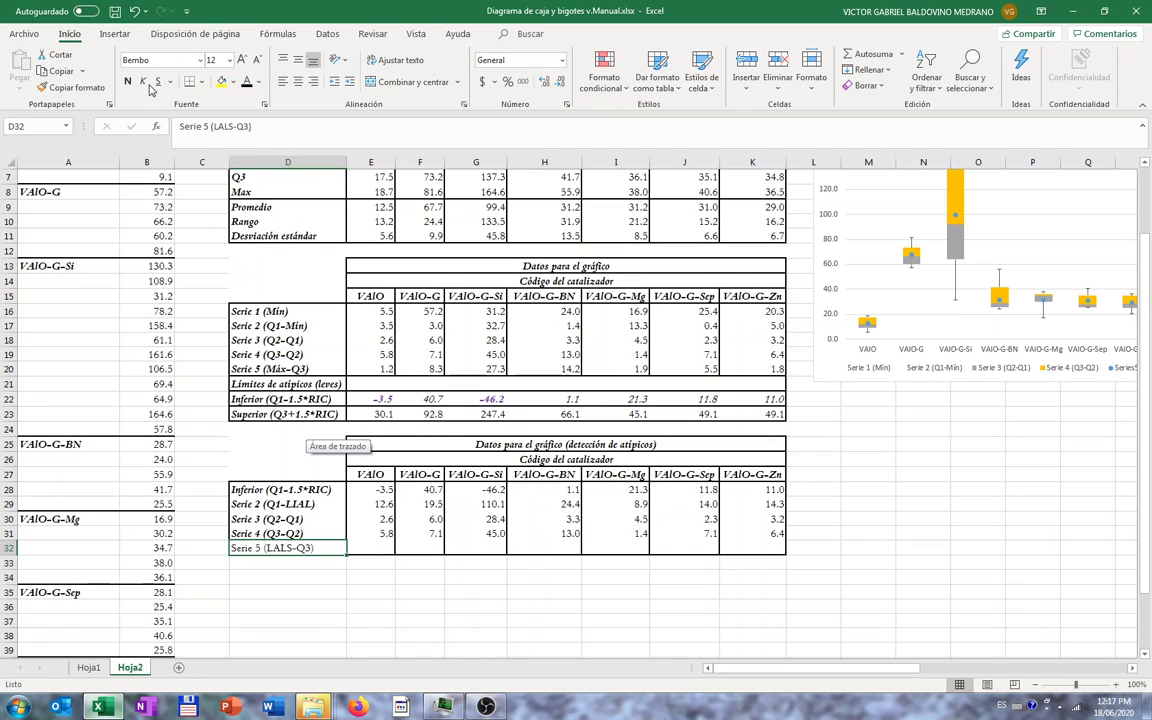
{"action": "left_click", "coordinate": [127, 81]}
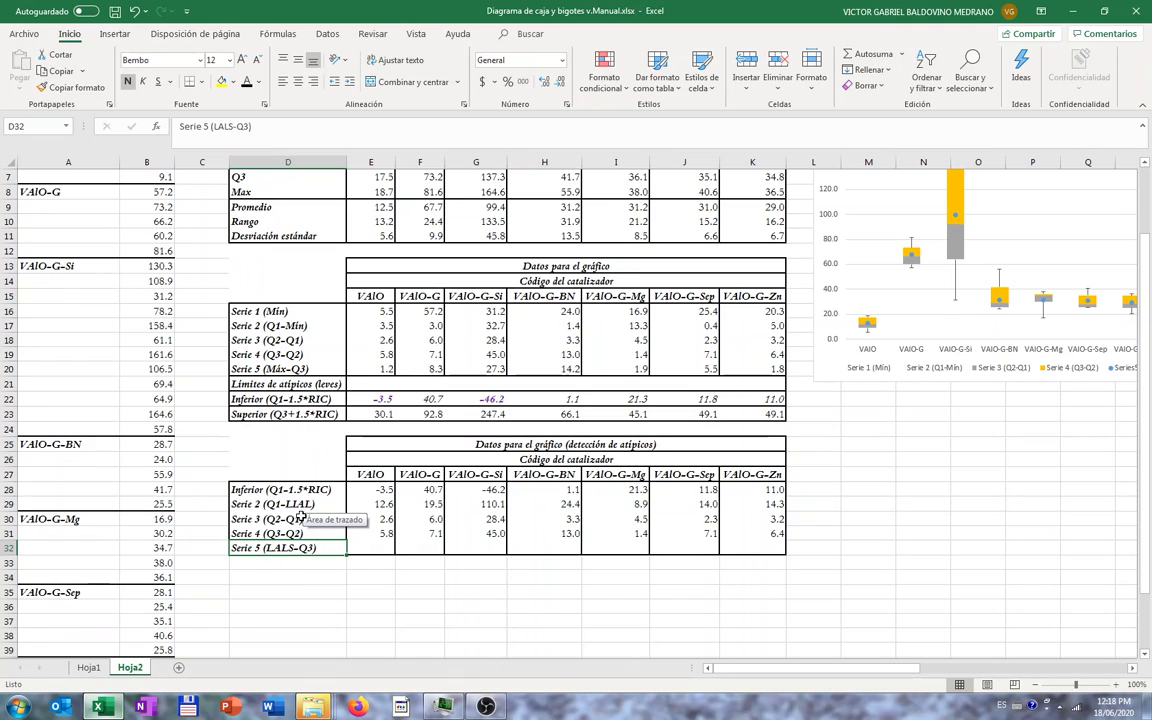
- Correct the label in D32 of the outlier-detection table to "Serie 5 (LSAL-Q3)"
{"action": "left_click", "coordinate": [220, 127]}
{"action": "key", "text": "Delete"}
{"action": "type", "text": "S"}
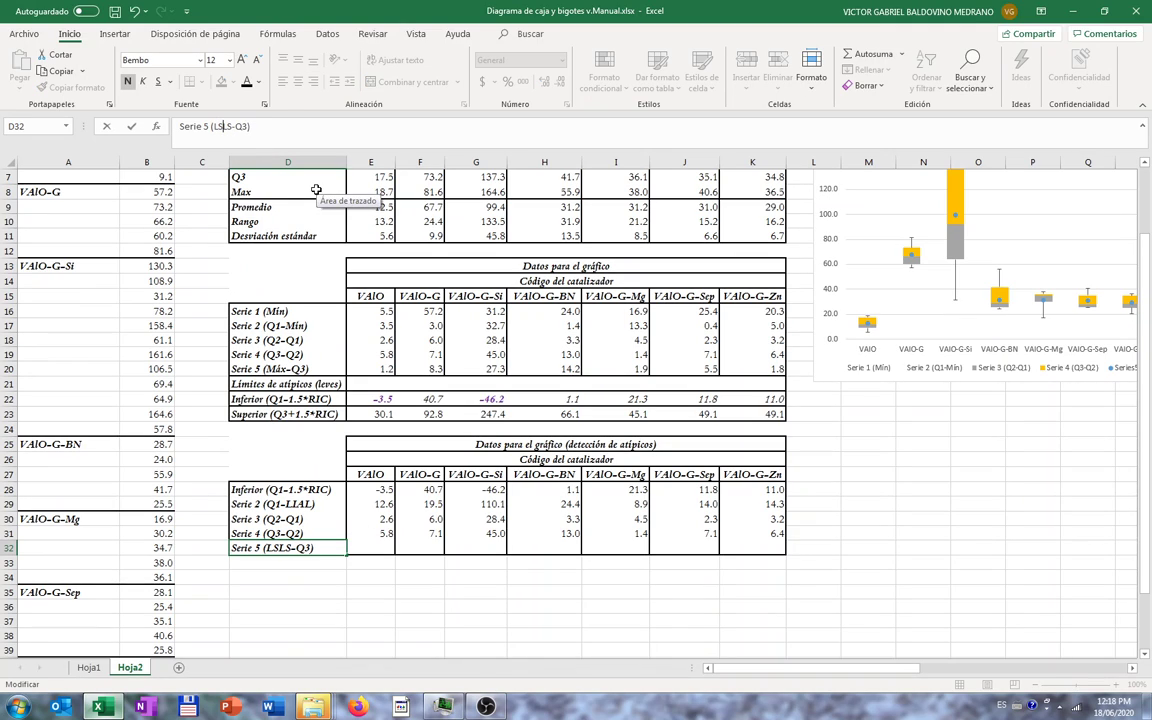
{"action": "key", "text": "Delete"}
{"action": "type", "text": "A"}
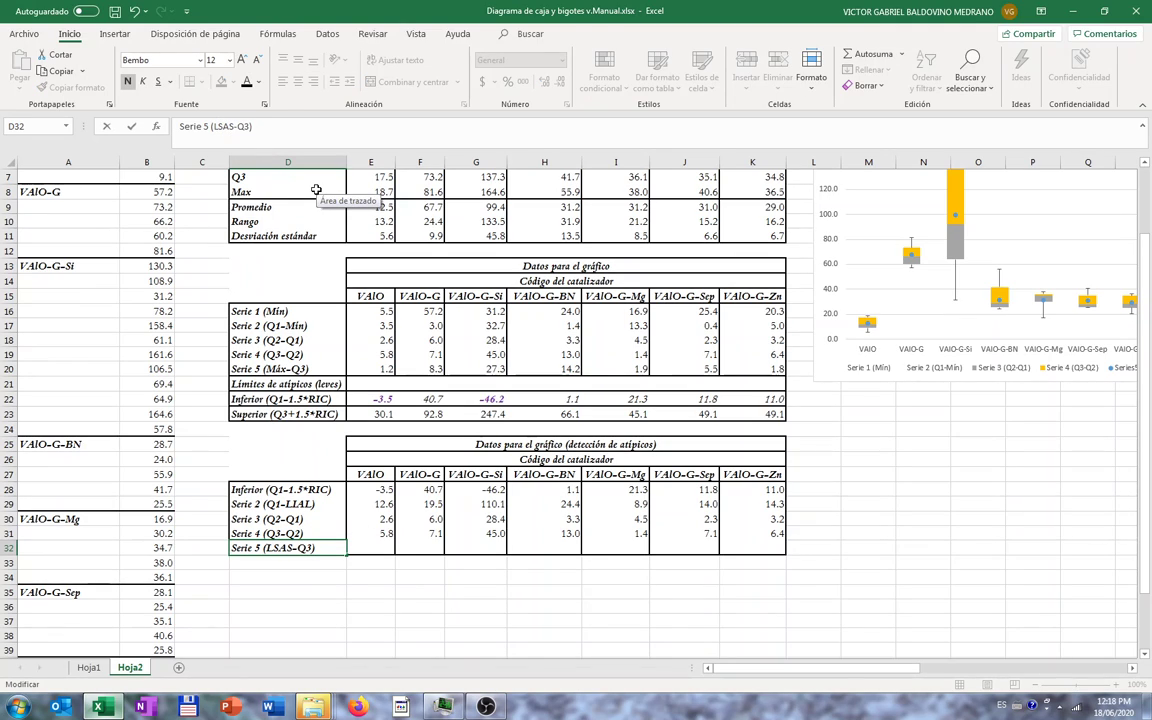
{"action": "key", "text": "Delete"}
{"action": "type", "text": "L"}
{"action": "key", "text": "Return"}
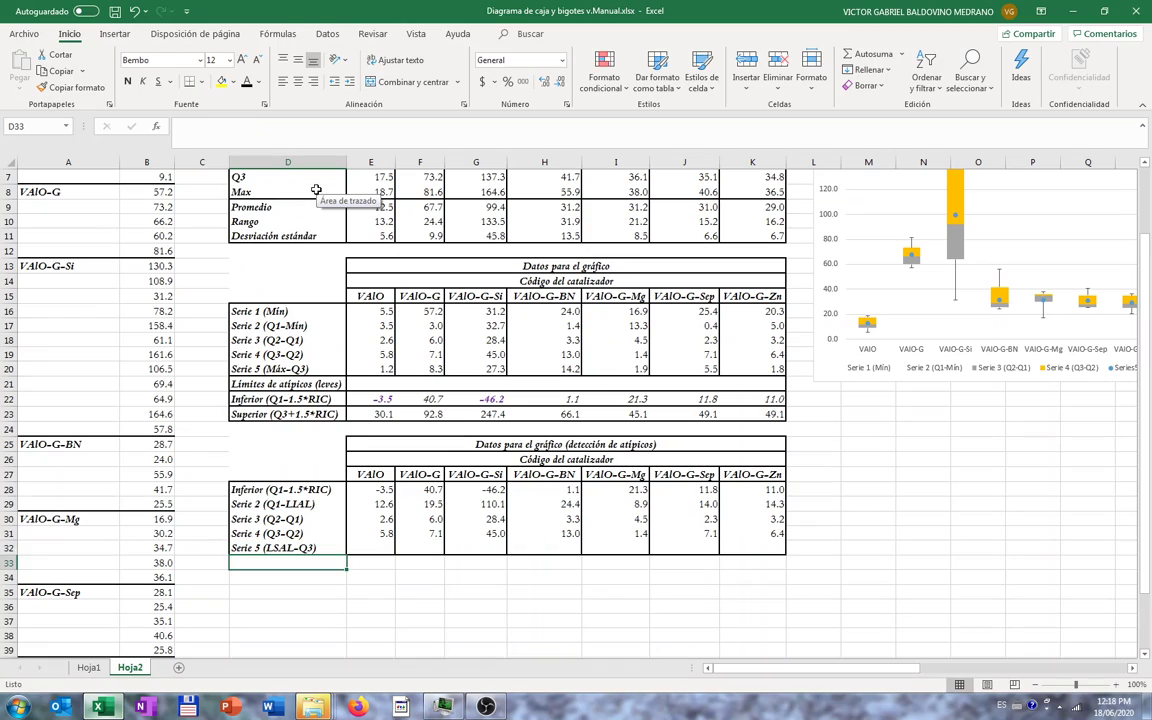
{"action": "key", "text": "Up"}
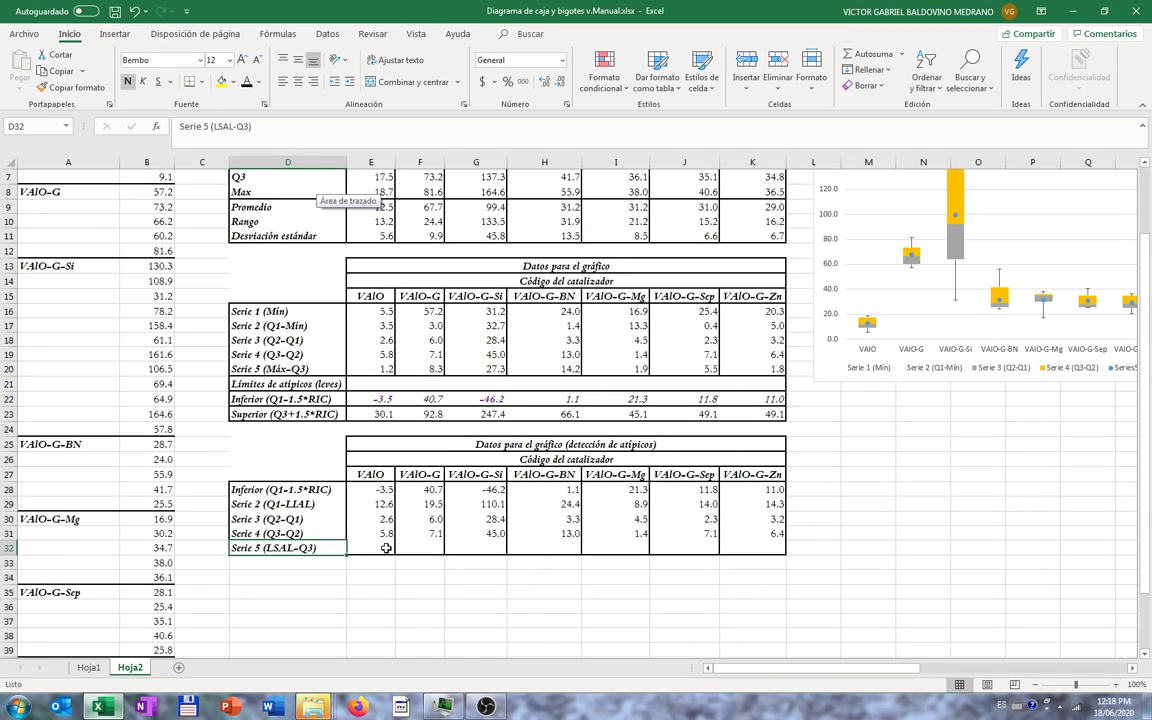
- Enter the Serie 5 formula =E23-E7 in E32 for the VAlO catalyst
{"action": "left_click", "coordinate": [386, 548]}
{"action": "type", "text": "=E23-E7"}
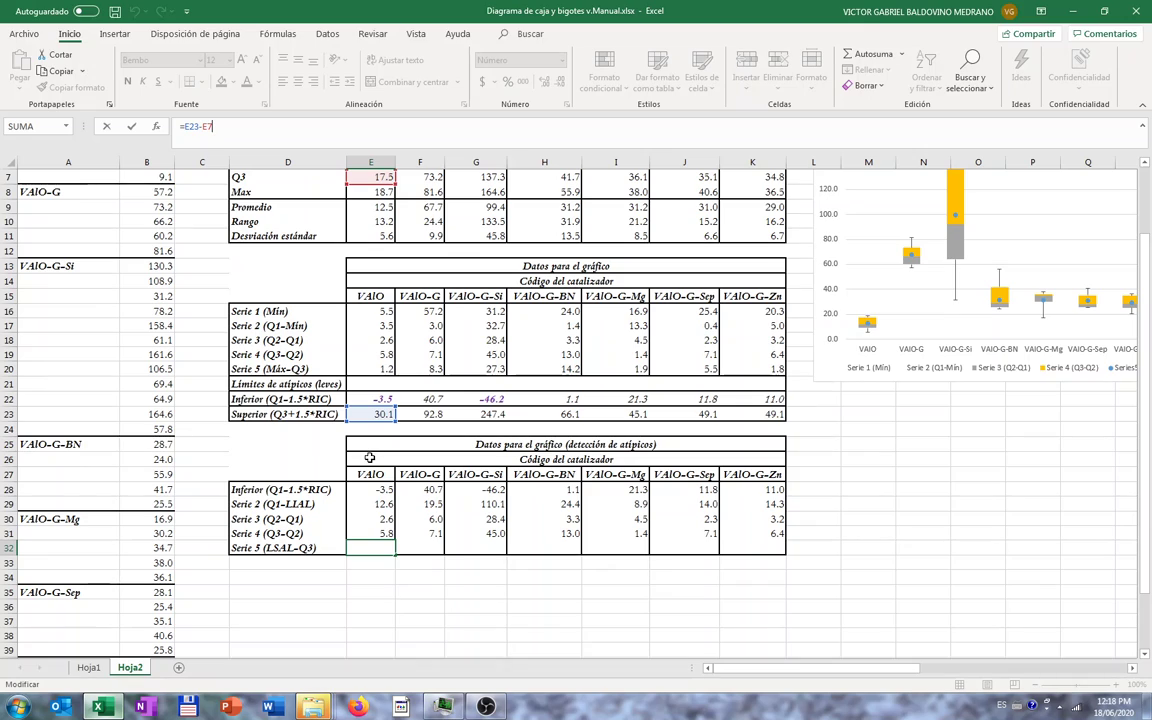
{"action": "key", "text": "Return"}
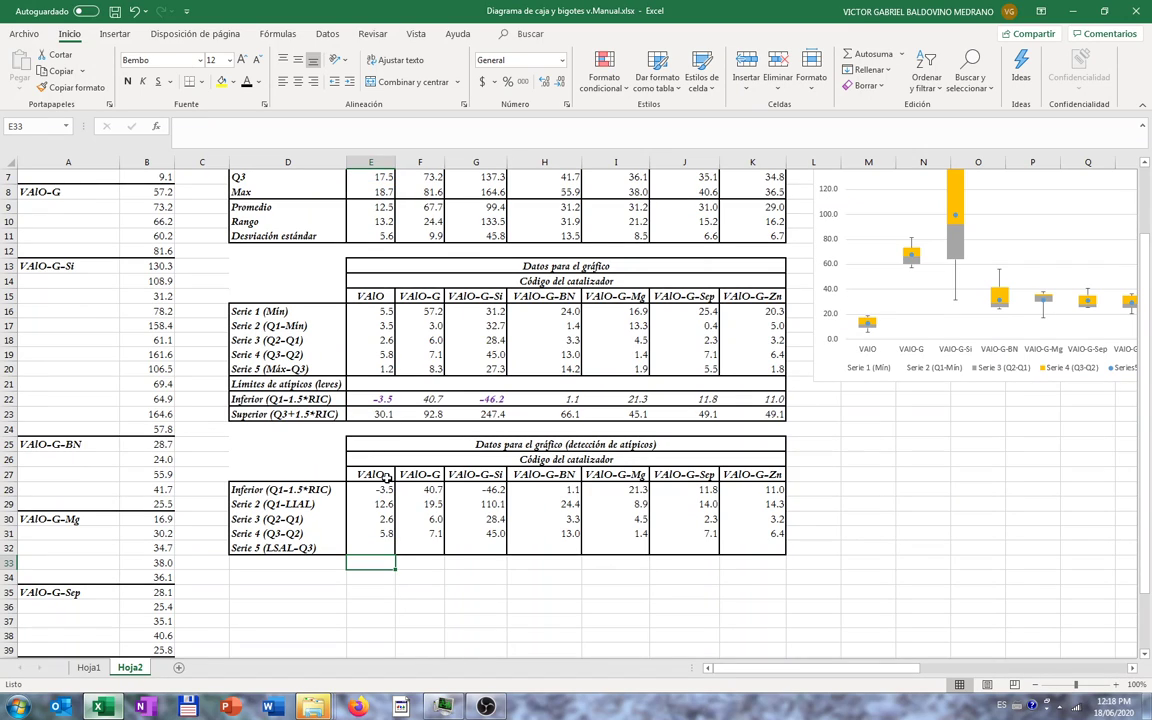
- Apply black font colour to the hidden Serie 5 values in E32:K32
{"action": "left_click_drag", "start_coordinate": [370, 548], "coordinate": [552, 548]}
{"action": "left_click_drag", "start_coordinate": [730, 539], "coordinate": [745, 546]}
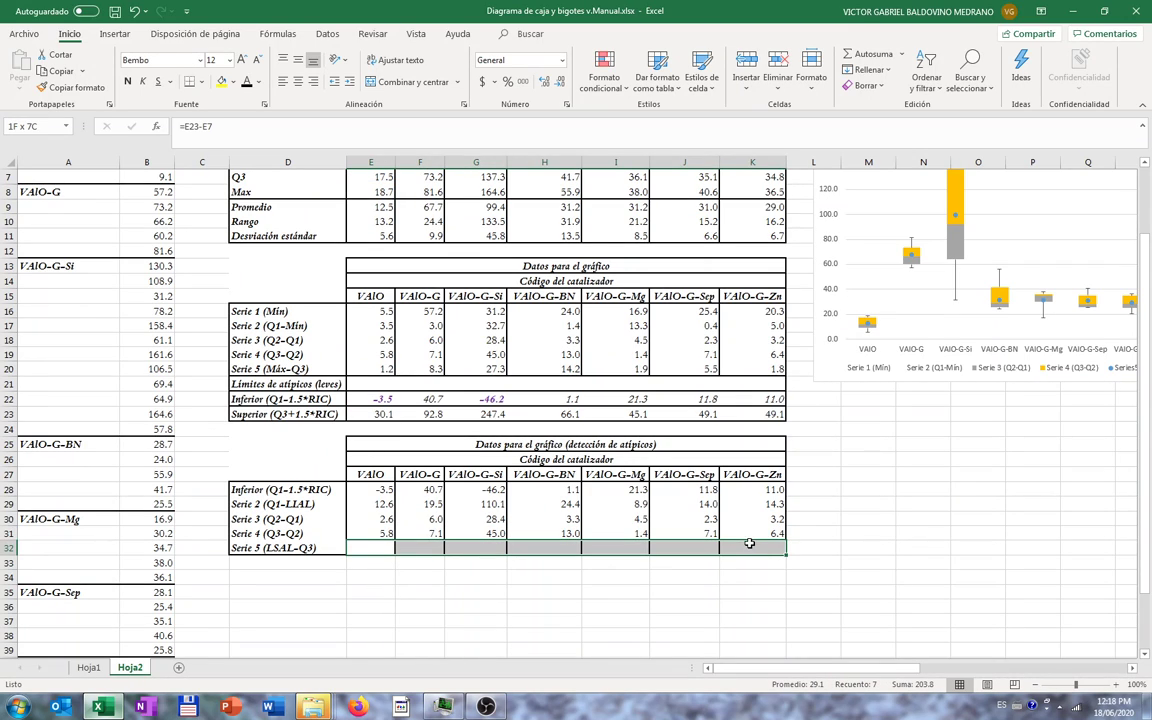
{"action": "left_click", "coordinate": [247, 83]}
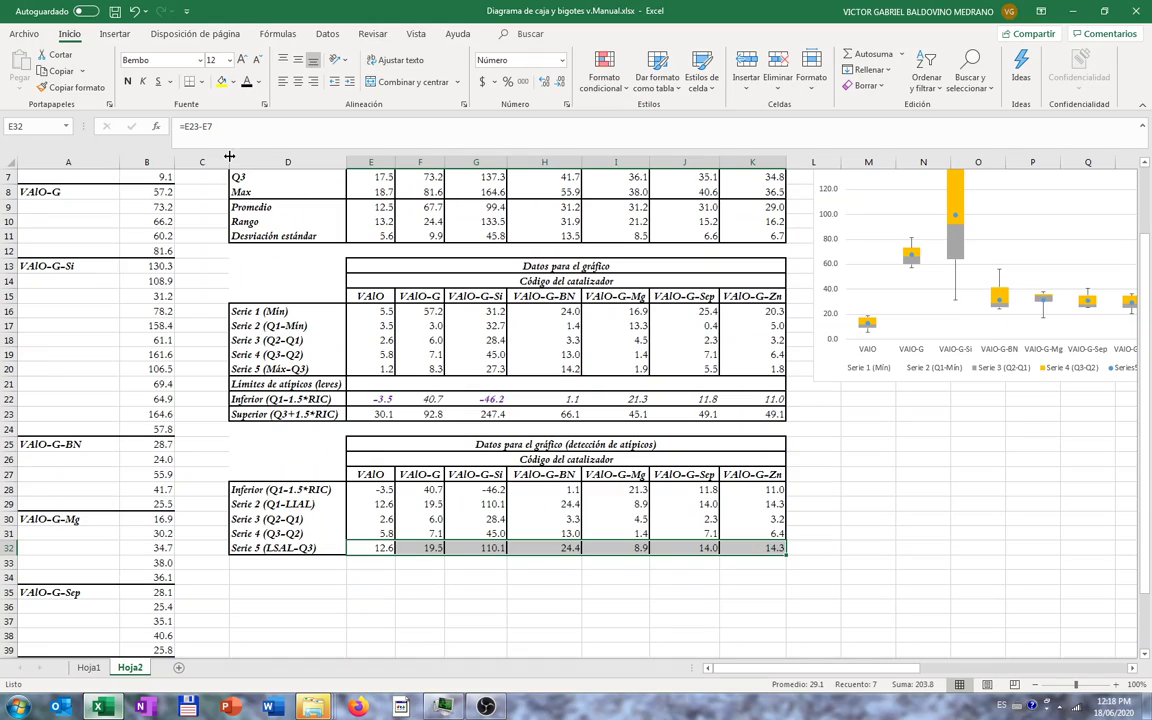
{"action": "left_click", "coordinate": [836, 352]}
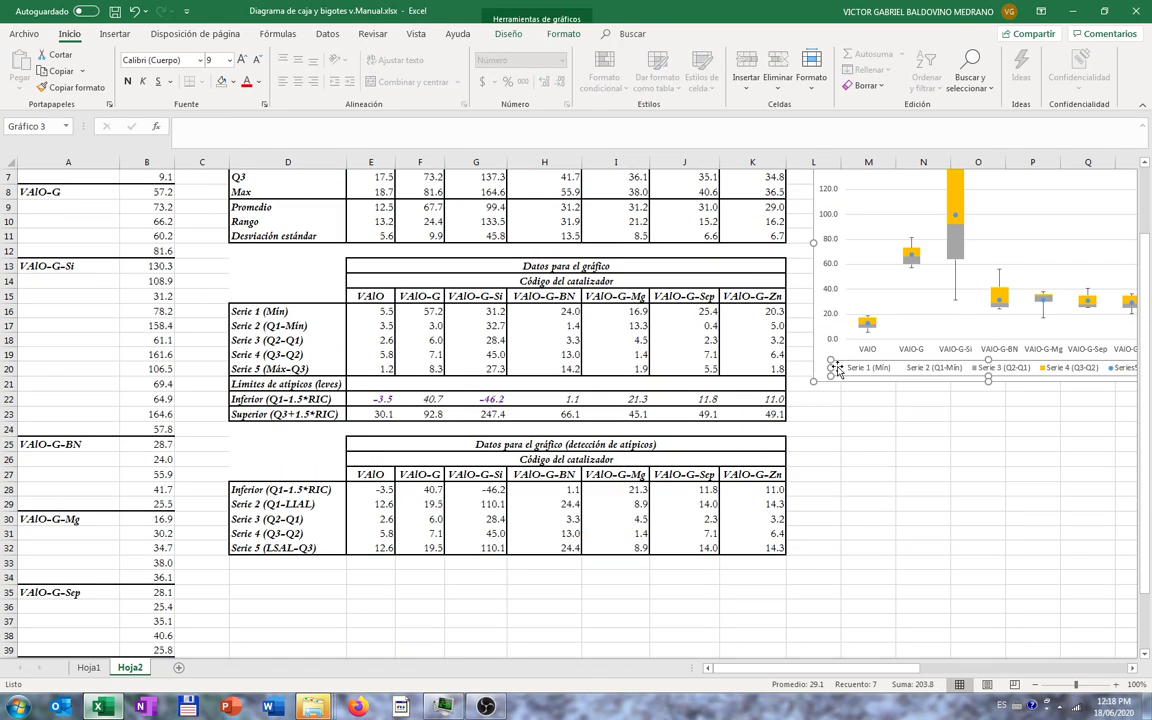
{"action": "left_click", "coordinate": [895, 497]}
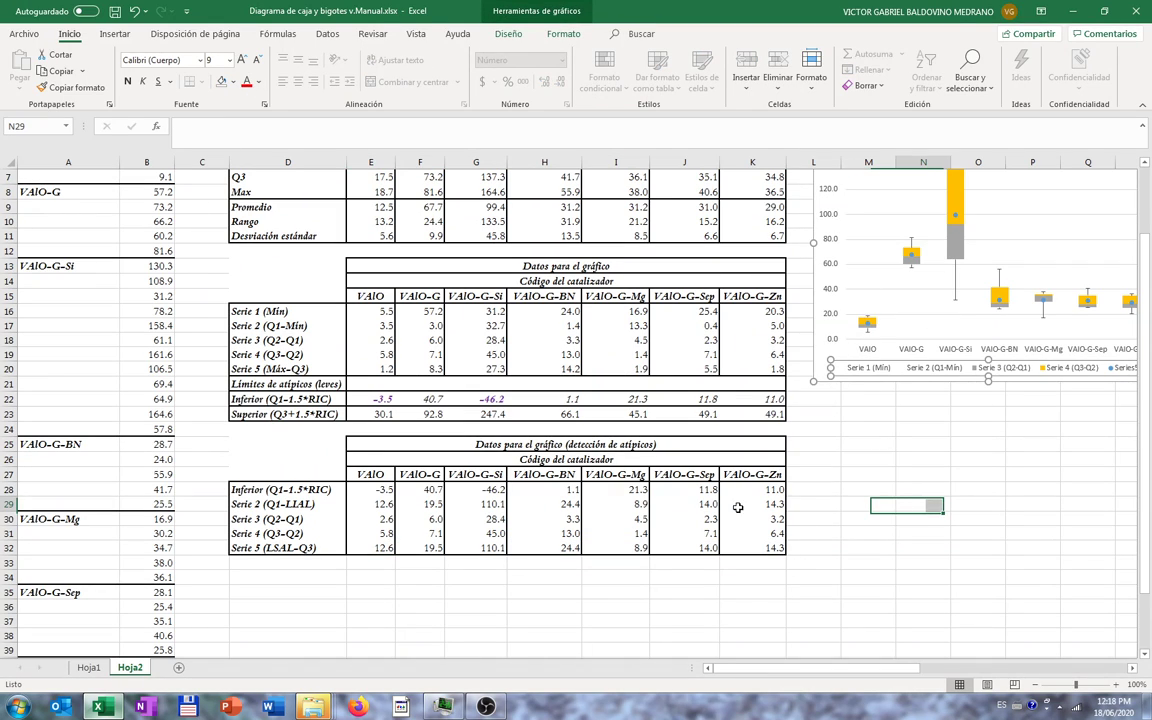
- Insert a 2-D stacked column chart from D27:K31 and place it directly below the existing box plot
{"action": "left_click", "coordinate": [276, 478]}
{"action": "left_click_drag", "start_coordinate": [276, 478], "coordinate": [721, 532]}
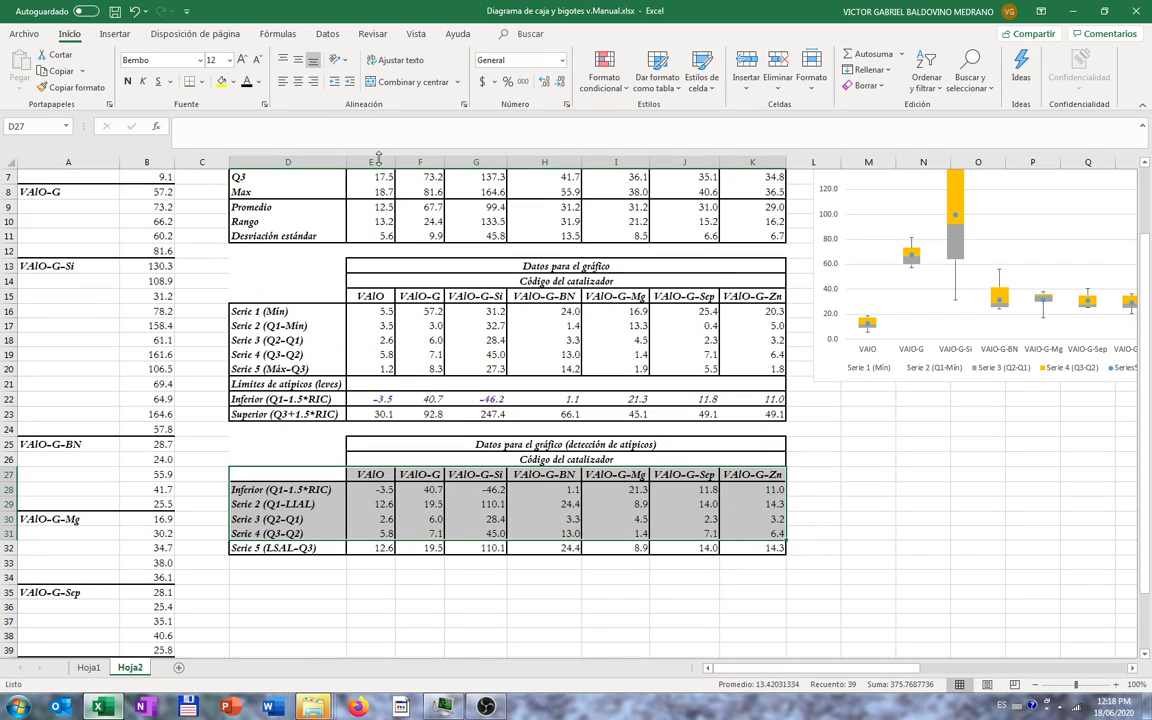
{"action": "left_click", "coordinate": [114, 36]}
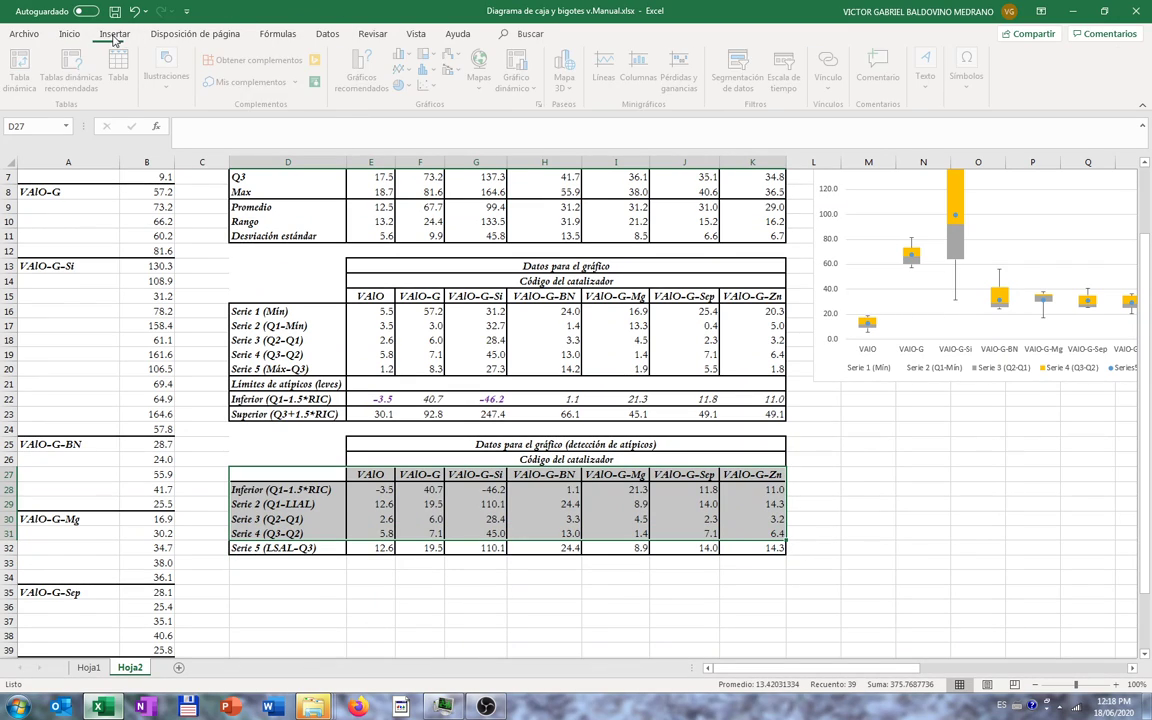
{"action": "left_click", "coordinate": [410, 56]}
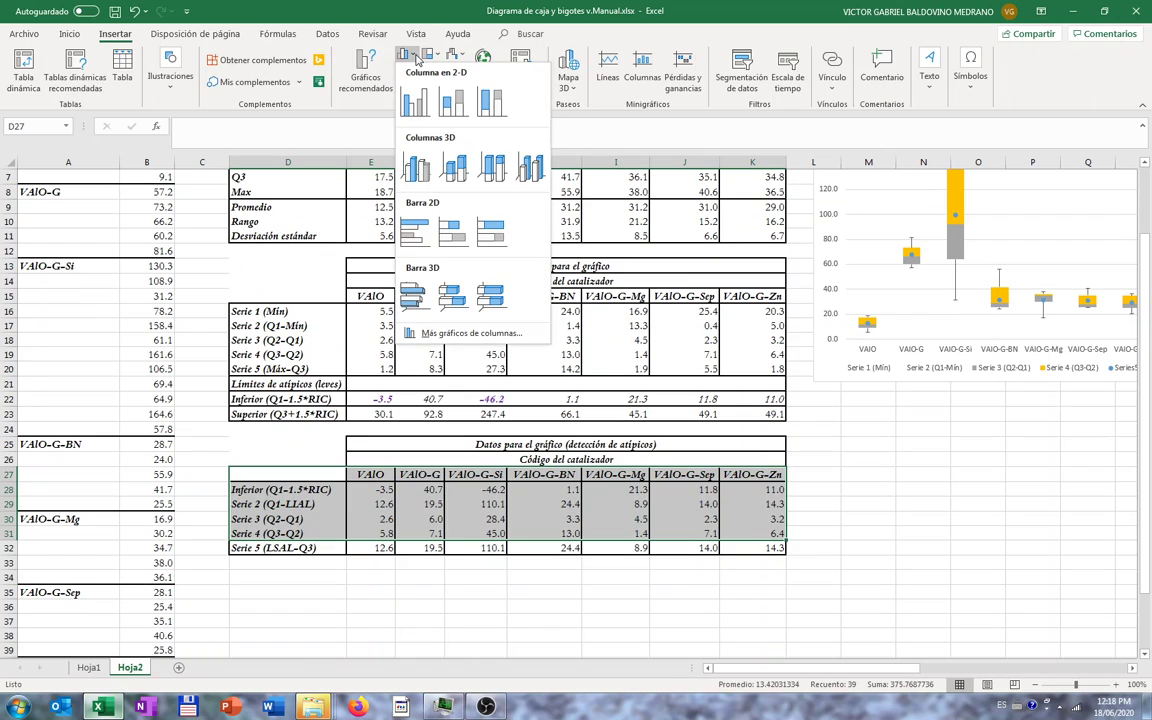
{"action": "left_click", "coordinate": [452, 101]}
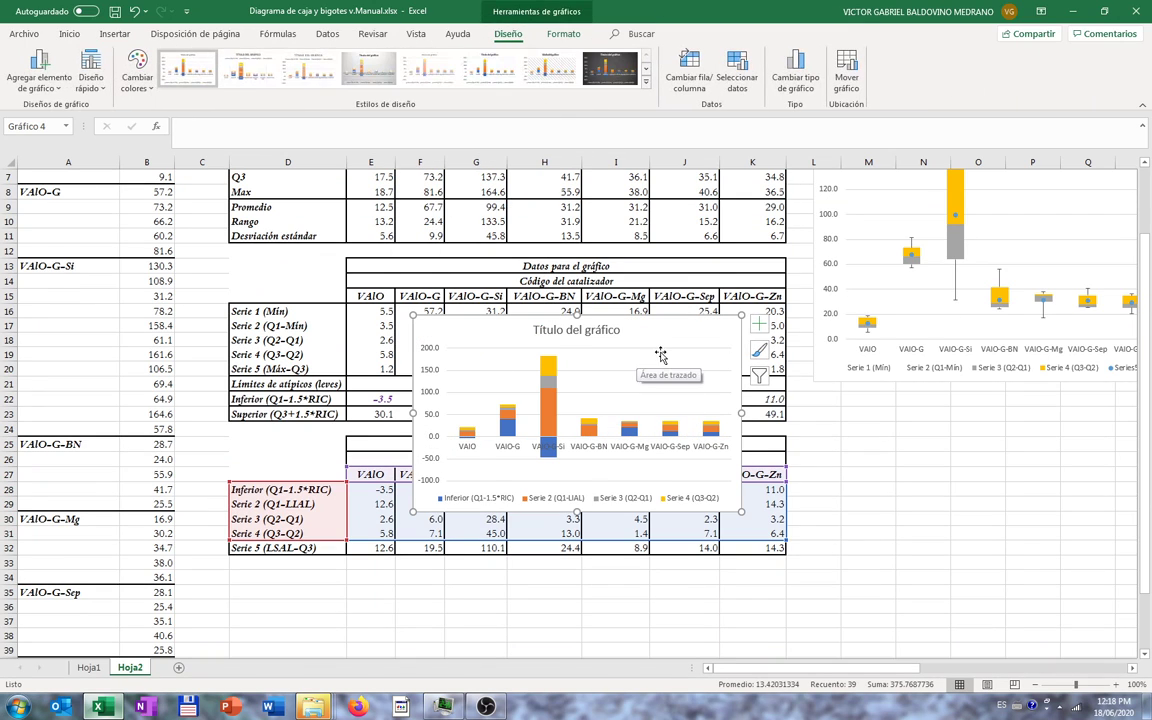
{"action": "left_click_drag", "start_coordinate": [660, 355], "coordinate": [1044, 442]}
{"action": "left_click", "coordinate": [1133, 668]}
{"action": "left_click", "coordinate": [1133, 668]}
{"action": "left_click", "coordinate": [1133, 668]}
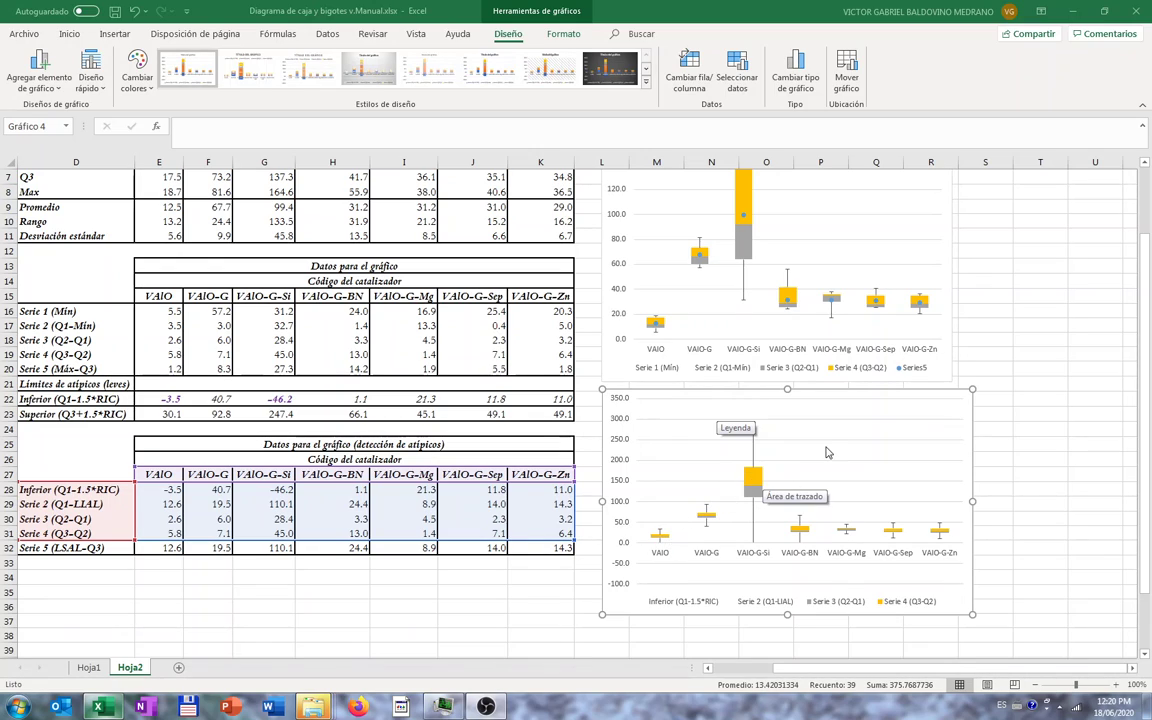
- Set the vertical axis minimum of the outlier-detection chart to 0 and delete the chart's legend
{"action": "left_click", "coordinate": [843, 411]}
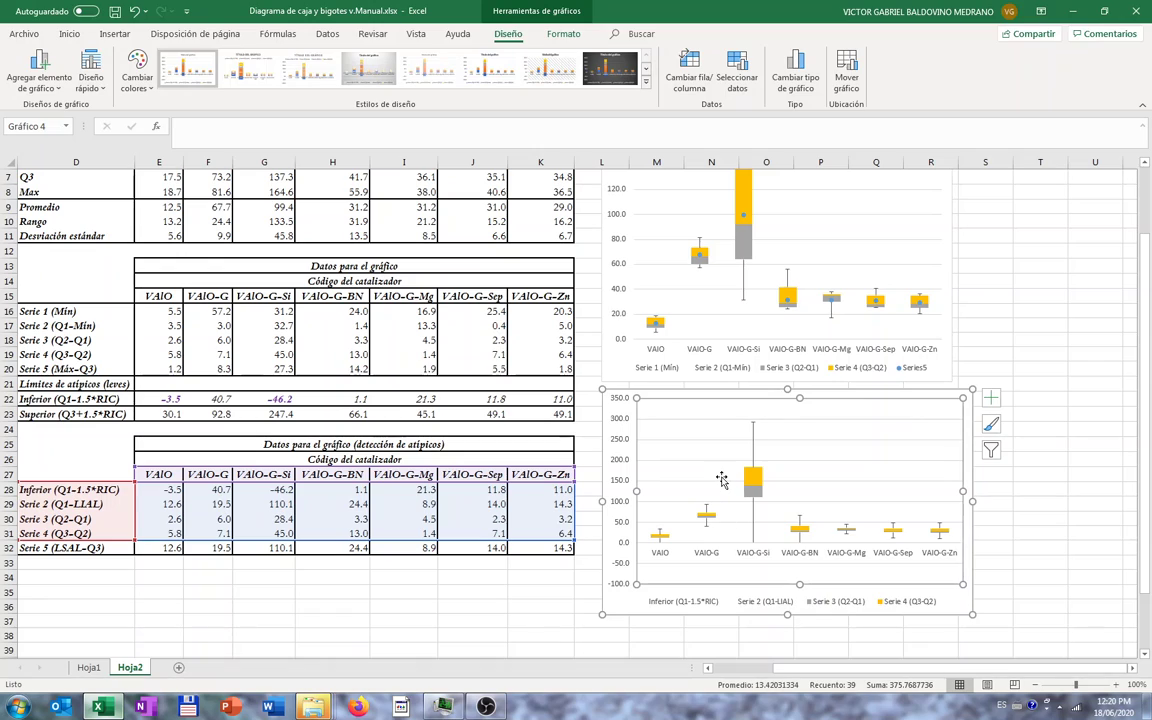
{"action": "left_click", "coordinate": [622, 546]}
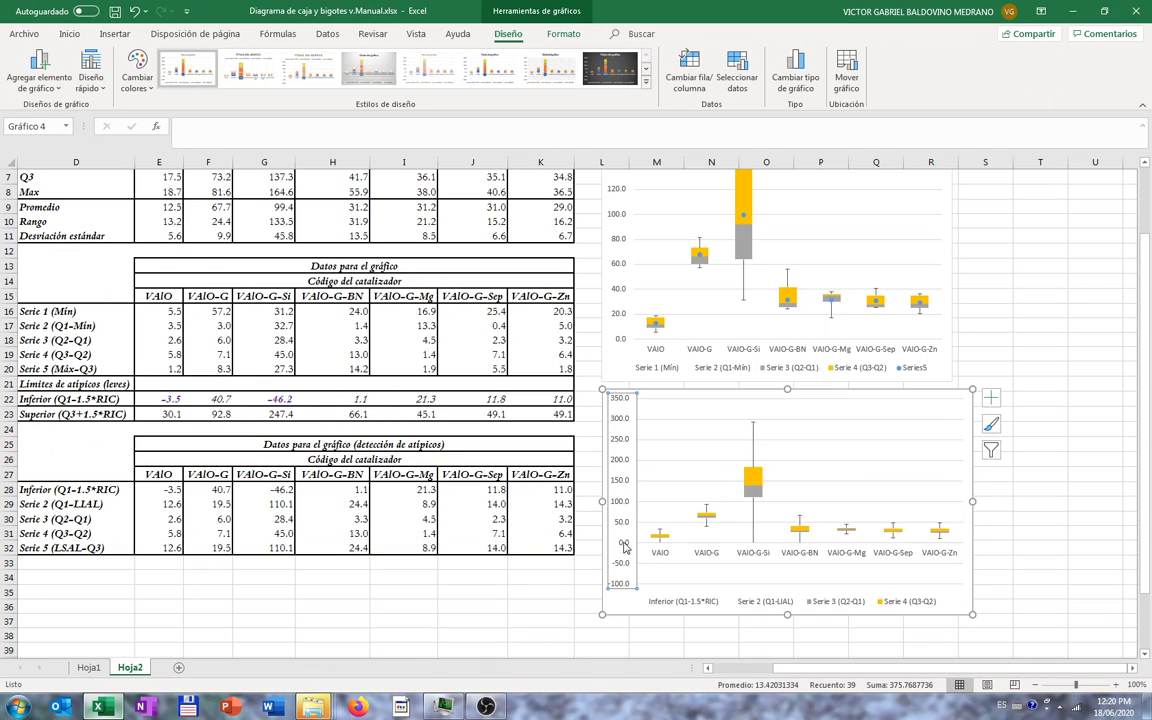
{"action": "right_click", "coordinate": [624, 546]}
{"action": "left_click", "coordinate": [660, 531]}
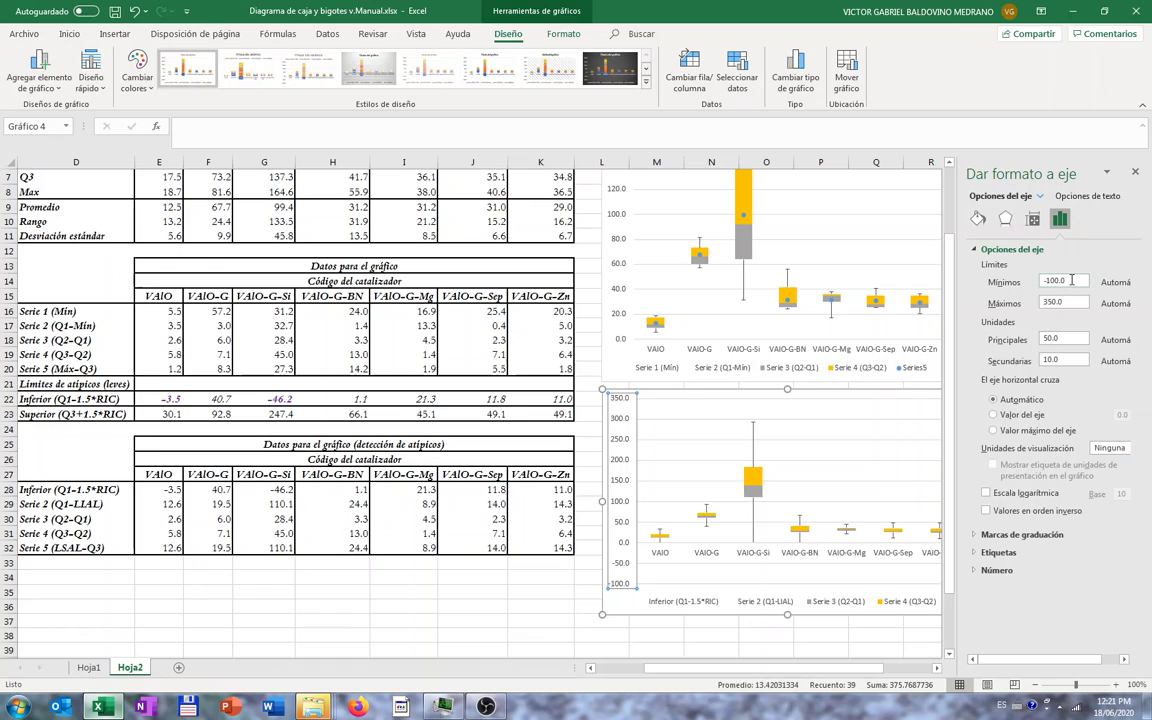
{"action": "left_click", "coordinate": [1019, 283]}
{"action": "type", "text": "0"}
{"action": "left_click", "coordinate": [1070, 303]}
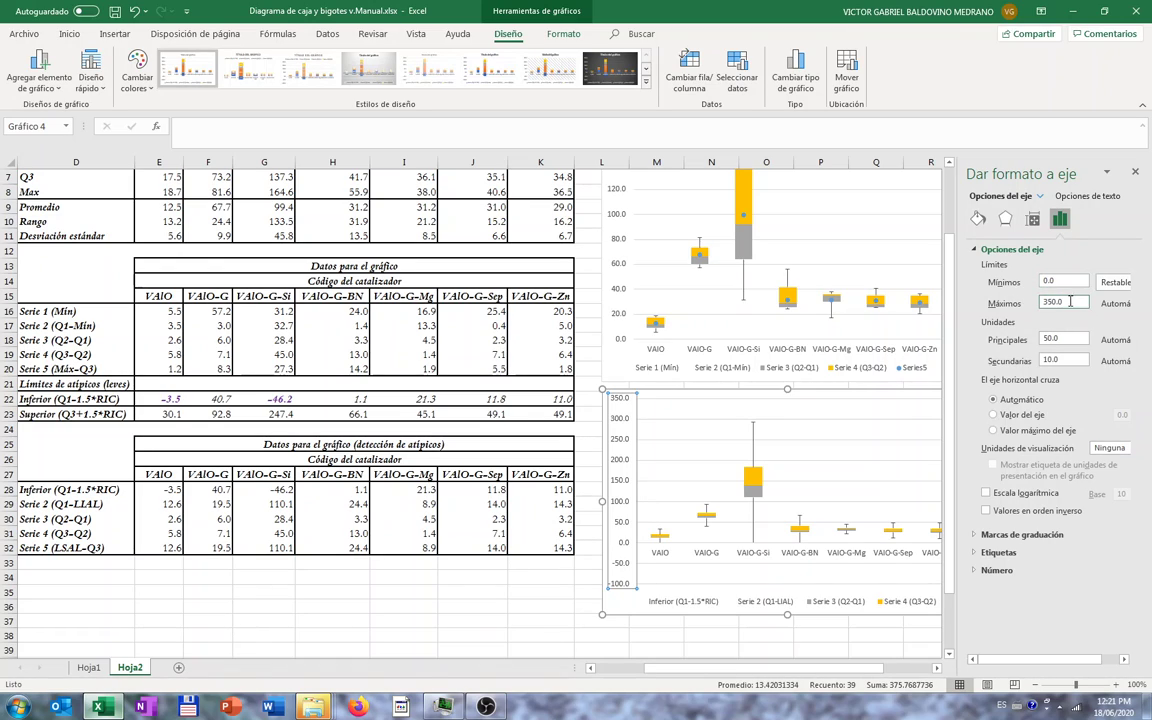
{"action": "left_click", "coordinate": [1136, 174]}
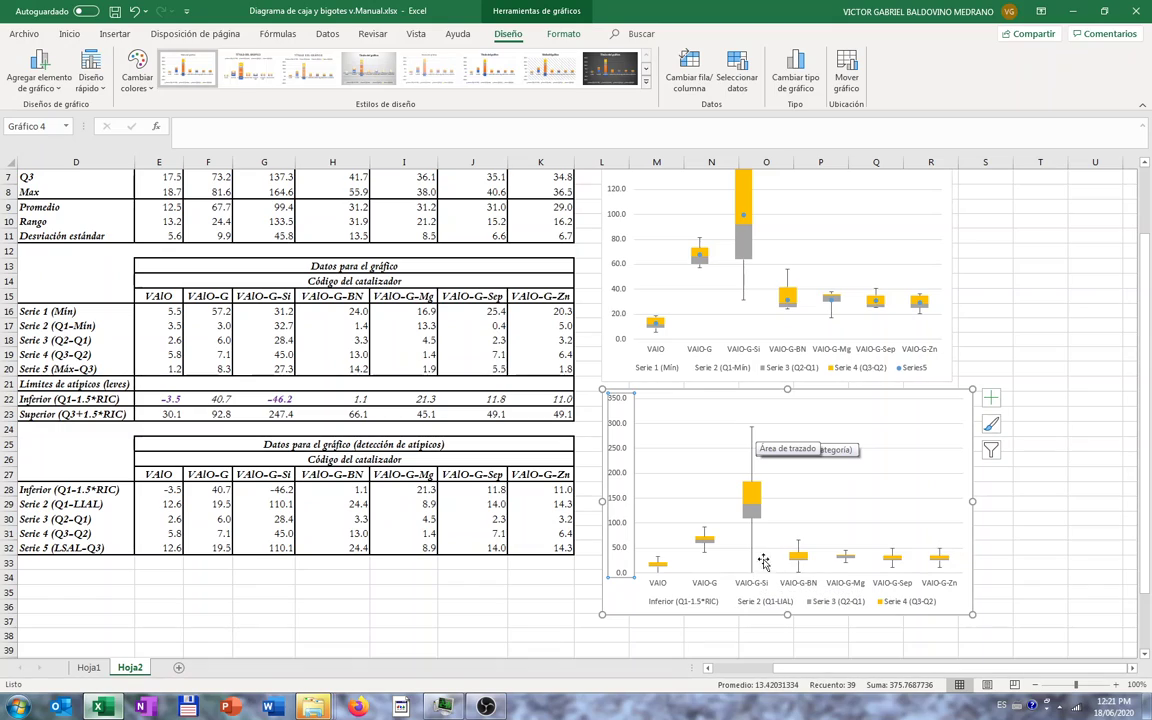
{"action": "left_click", "coordinate": [772, 600]}
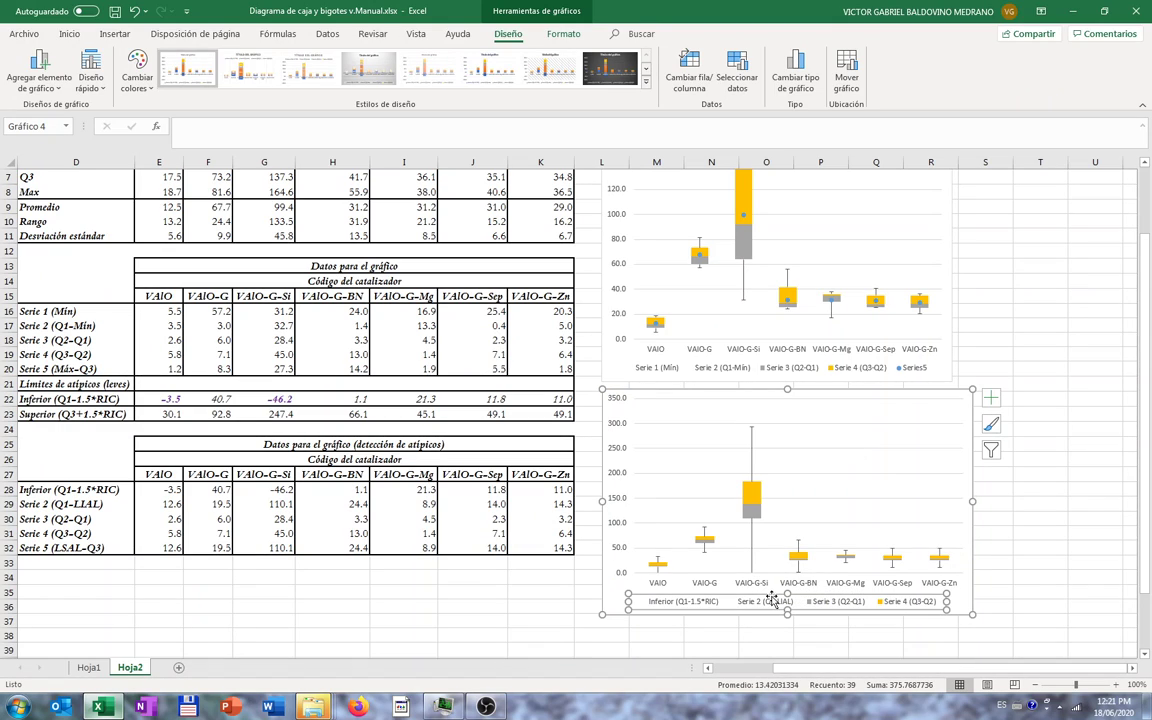
{"action": "key", "text": "Delete"}
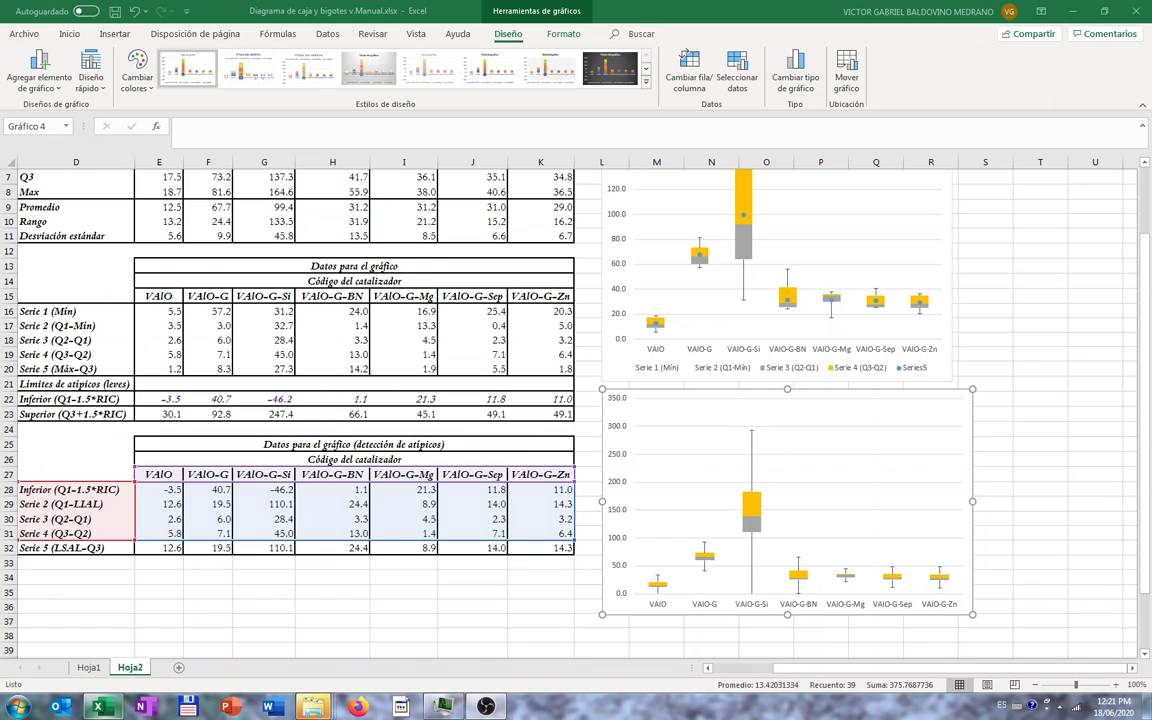
- Switch to Hoja1 and select the box plot picture whose whiskers are the series maxima and minima for review
{"action": "key", "text": "Tab"}
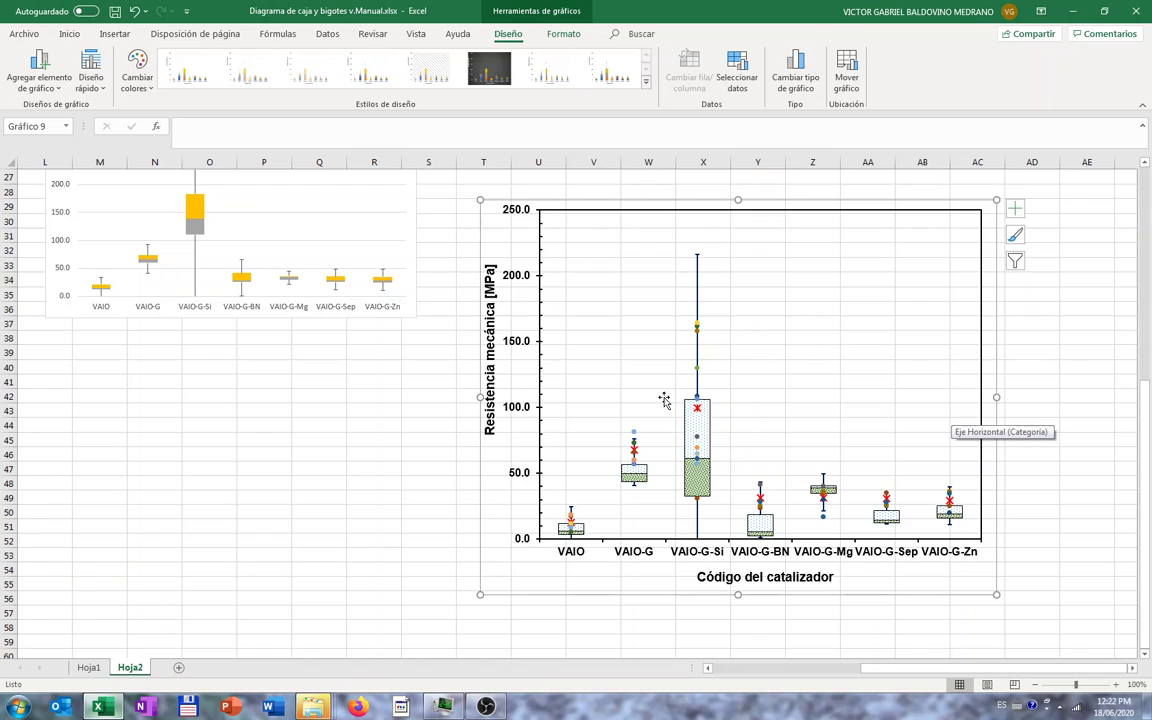
{"action": "left_click", "coordinate": [90, 668]}
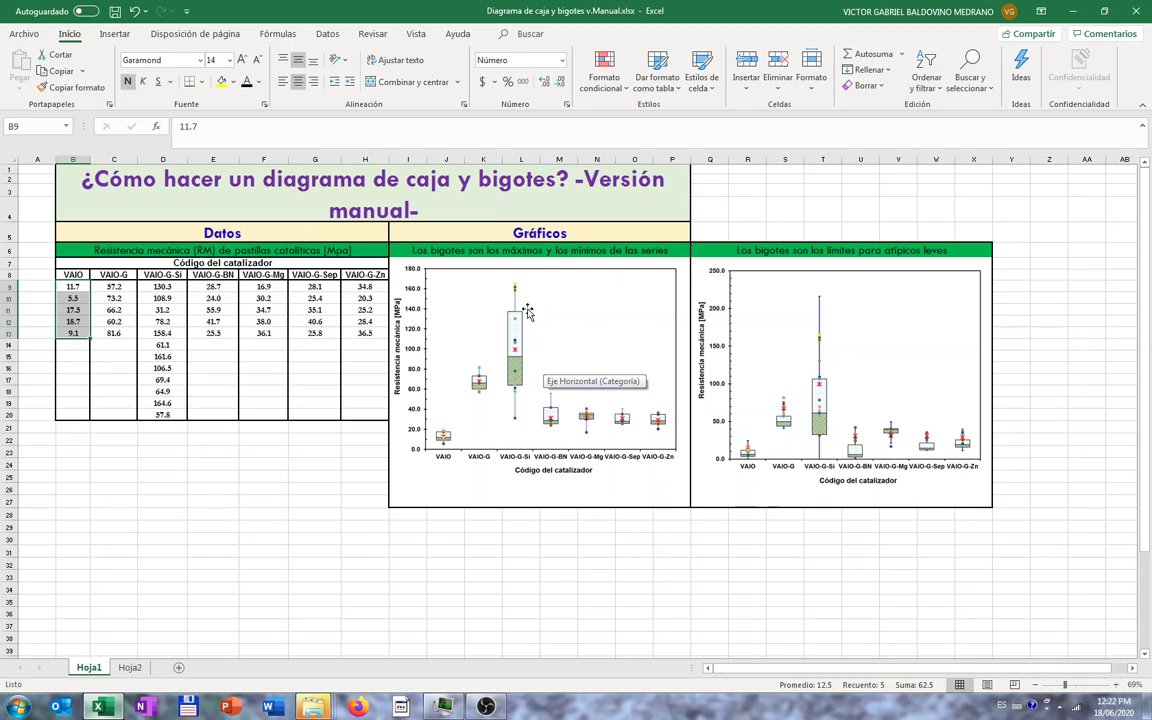
{"action": "left_click", "coordinate": [638, 274]}
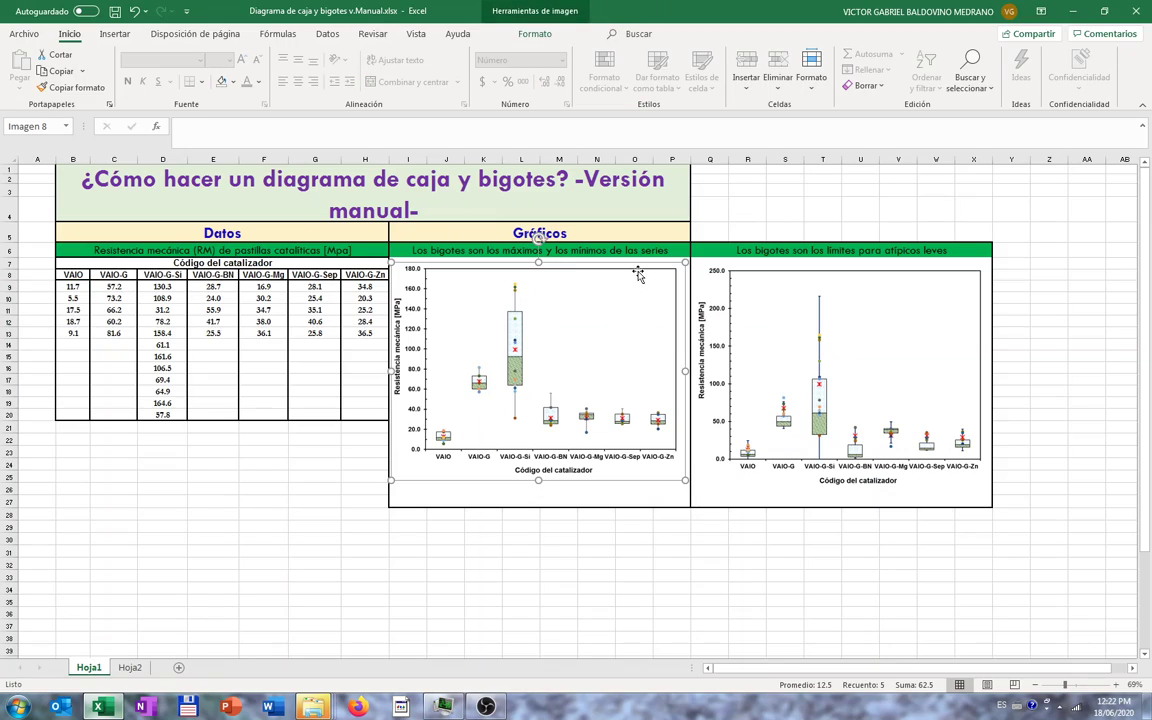